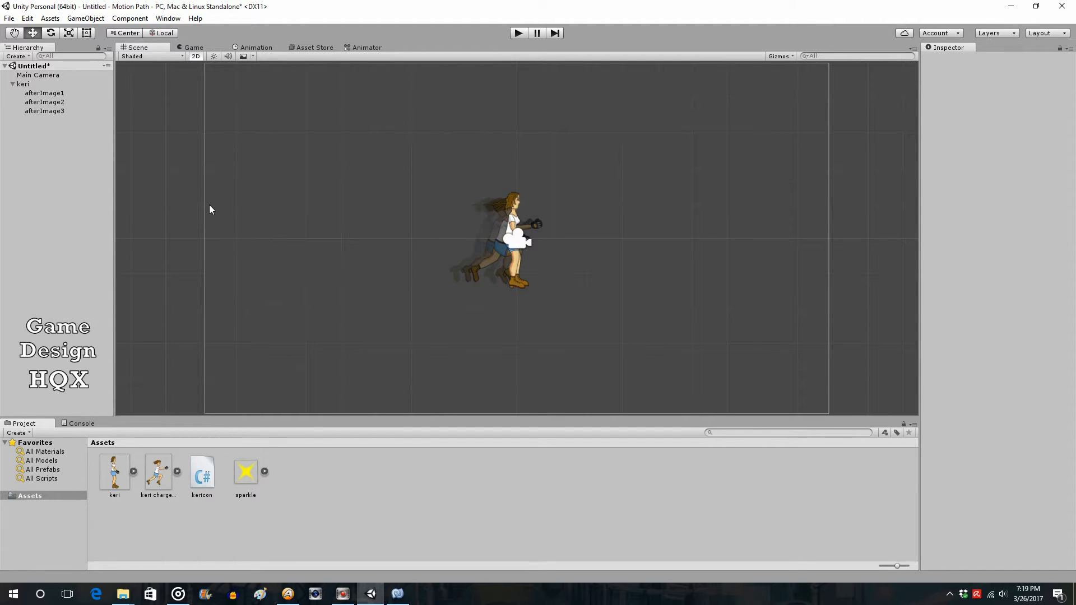
- Create a new material named sparklemat in the Assets folder
right_click(308, 472)
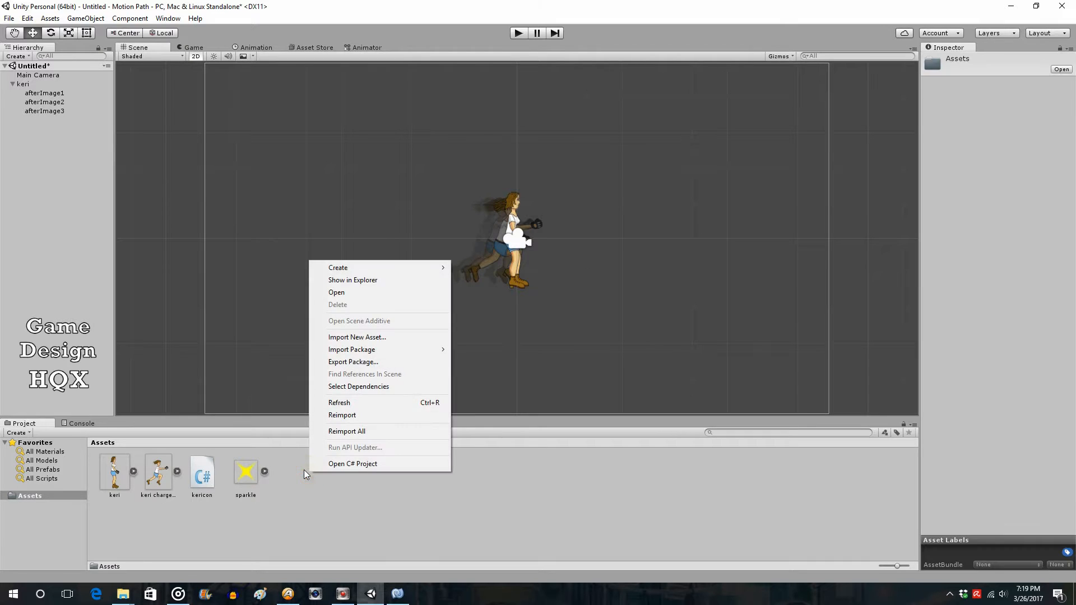
mouse_move(358, 263)
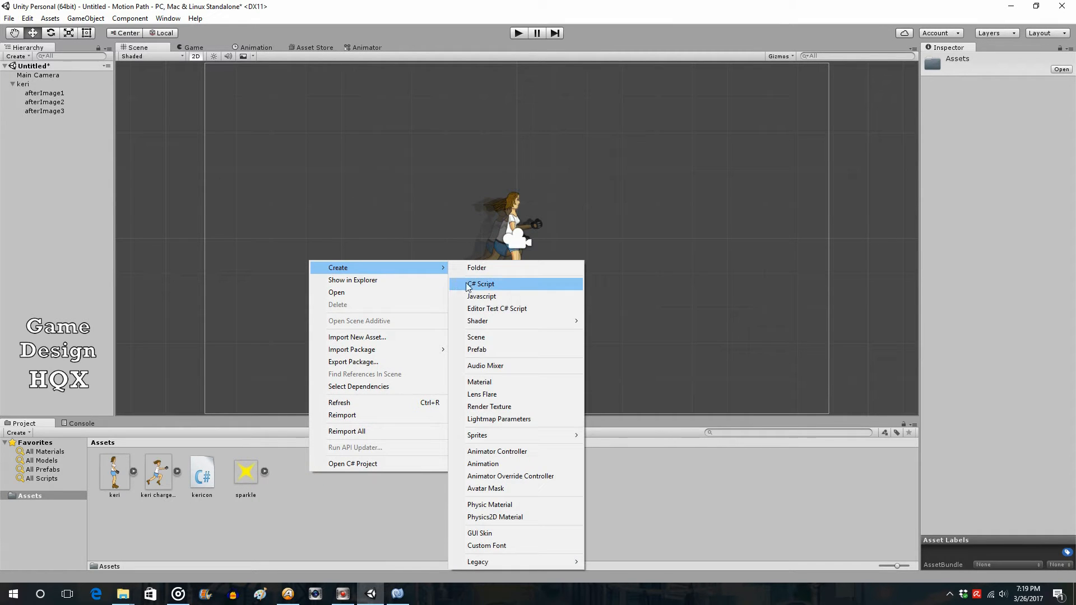
left_click(497, 382)
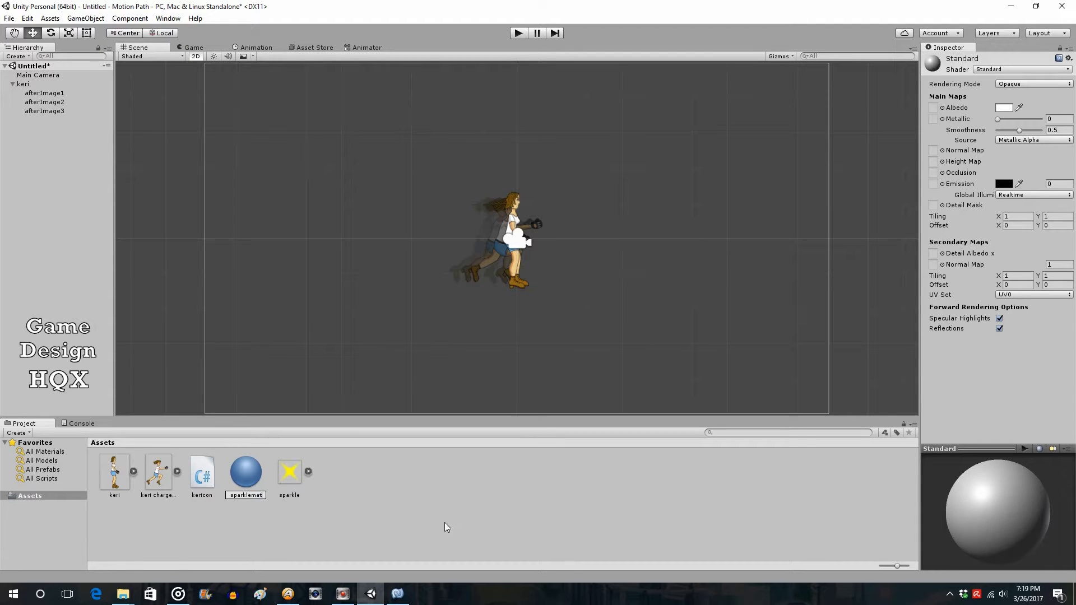
key("Return")
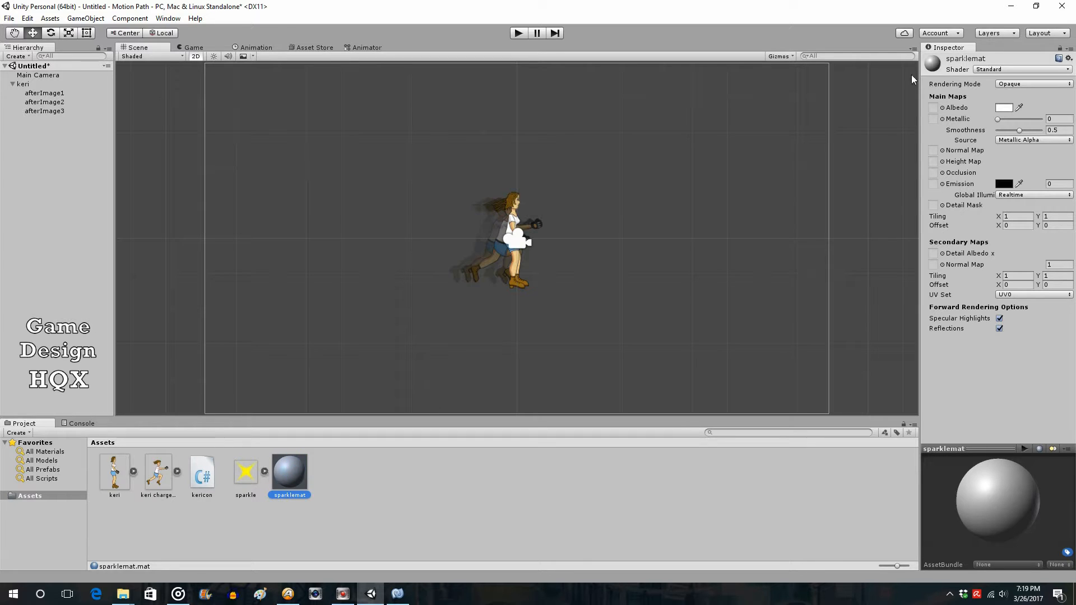
- Set sparklemat's shader to Particles/Additive (Soft) and assign the sparkle image as its particle texture
left_click(1007, 72)
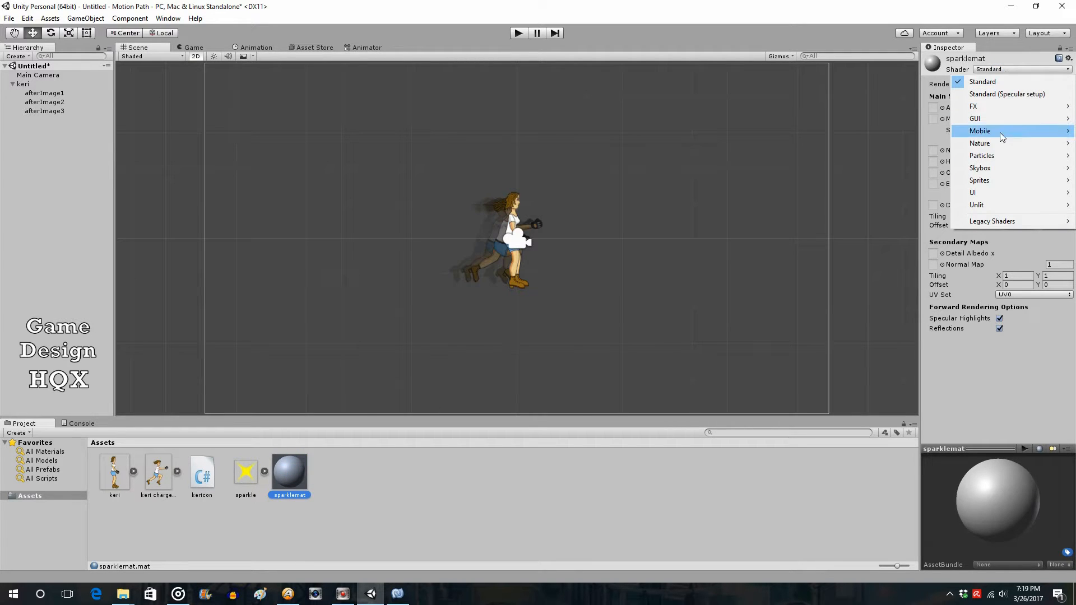
mouse_move(999, 152)
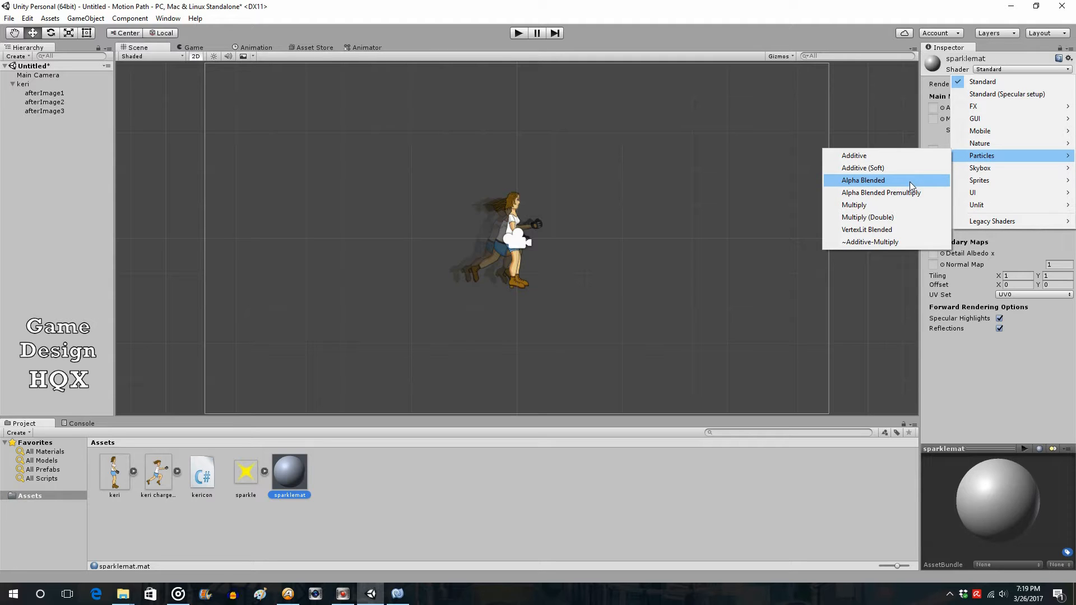
left_click(883, 168)
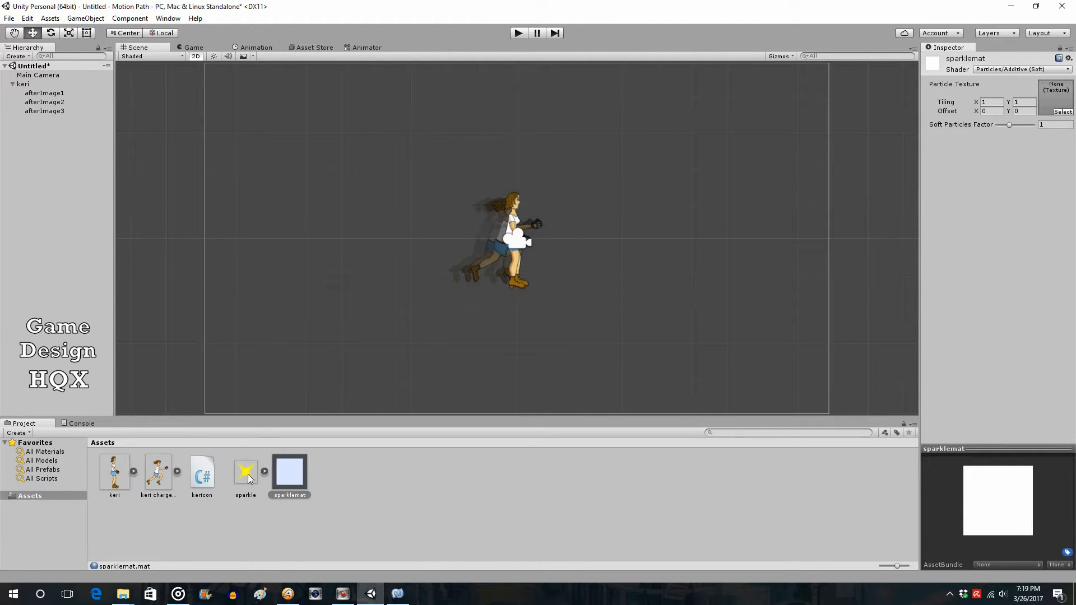
left_click_drag(248, 474, 932, 247)
left_click_drag(1059, 104, 1059, 104)
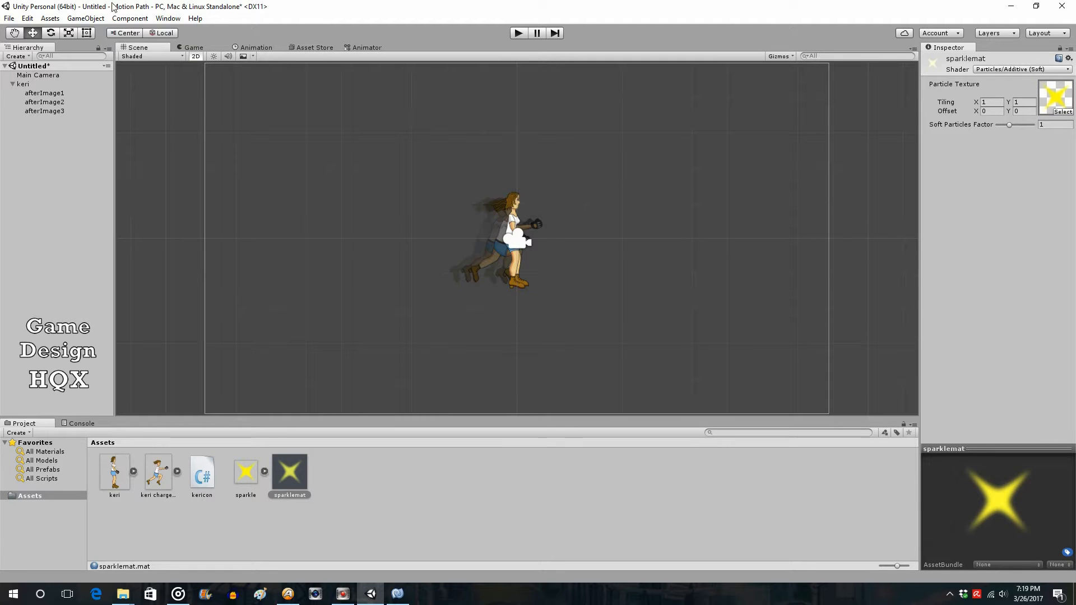
- Add a Particle System to the scene and set its X rotation to 0
left_click(85, 20)
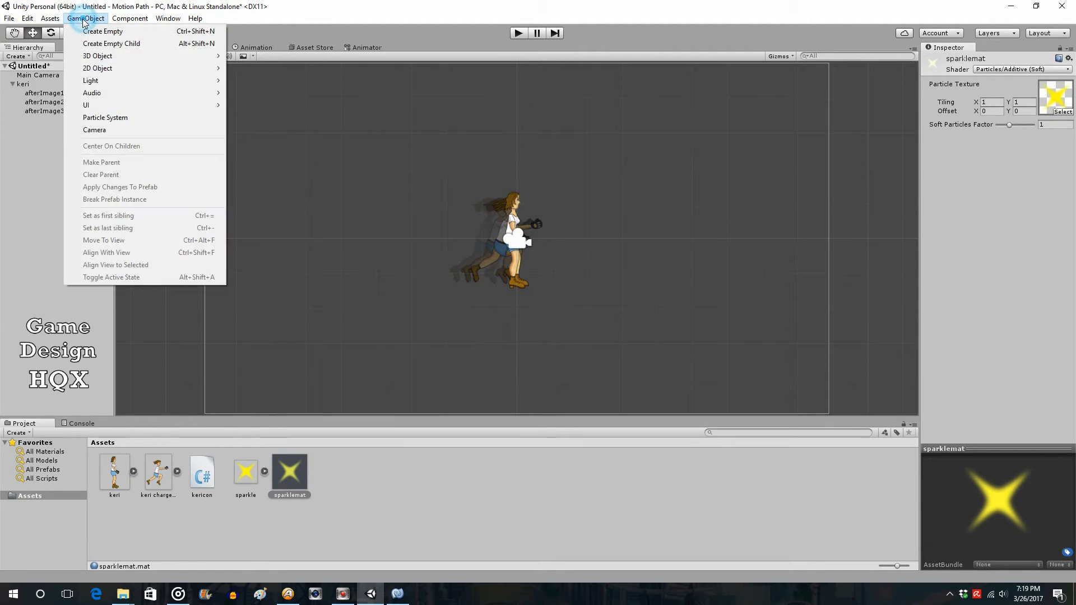
left_click(106, 117)
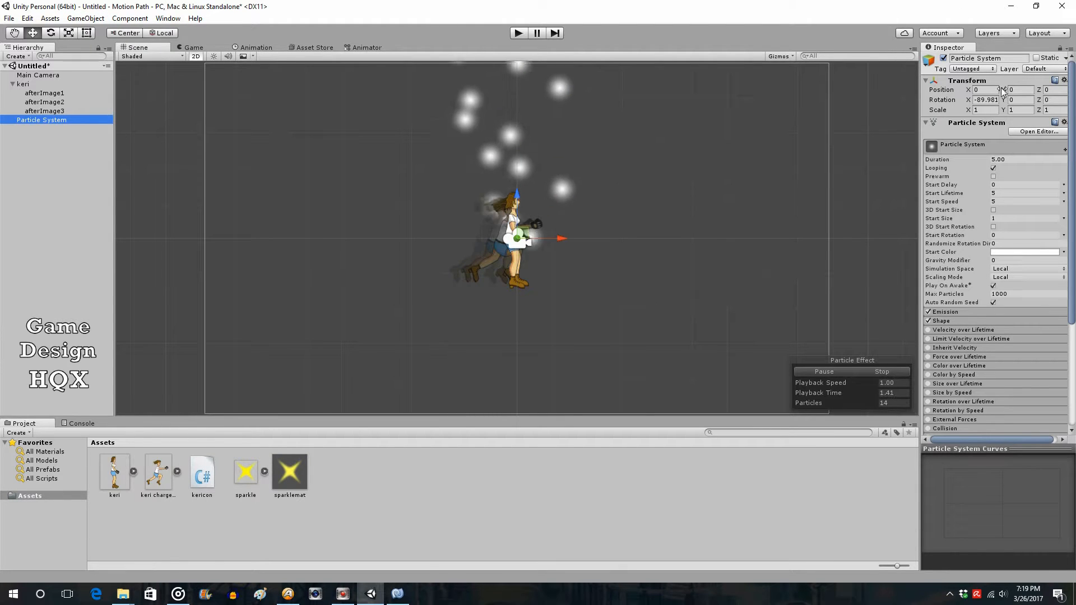
left_click(985, 100)
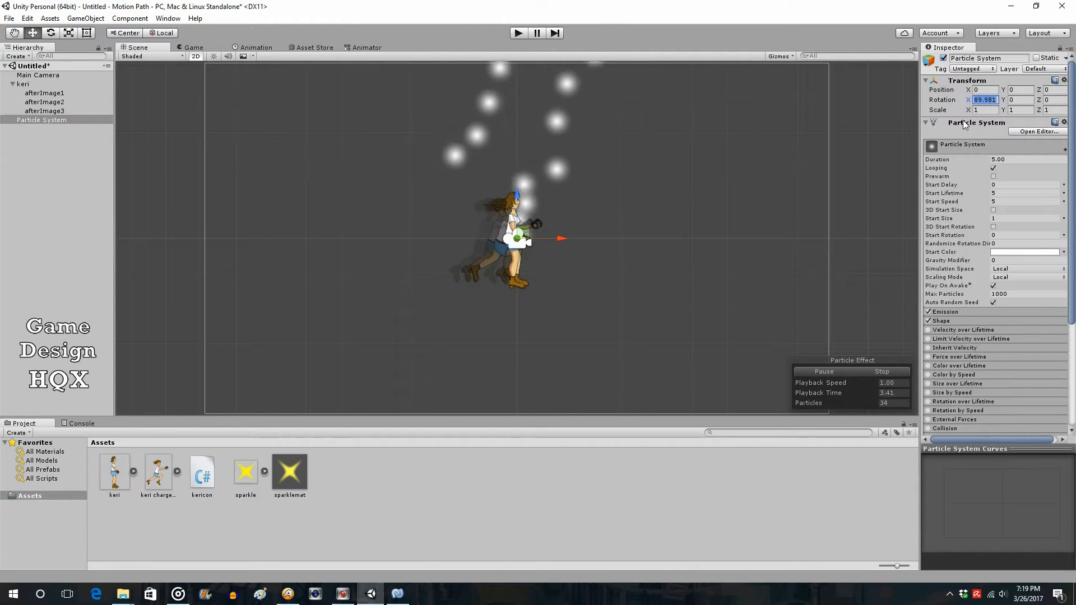
type("0")
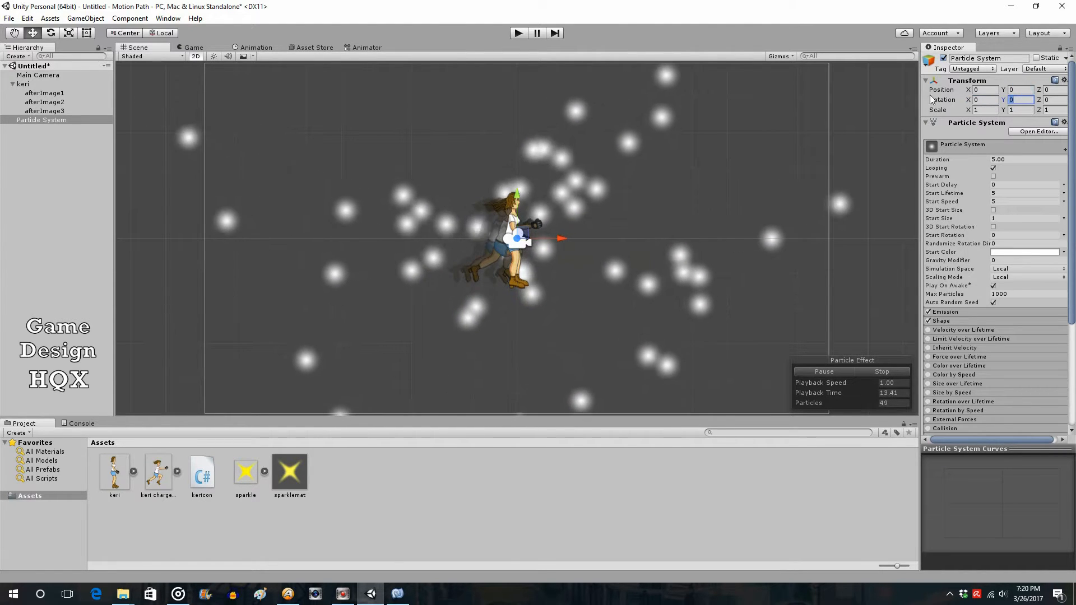
- Turn the particle system to emit behind the character by setting its Y rotation to -90
left_click(51, 33)
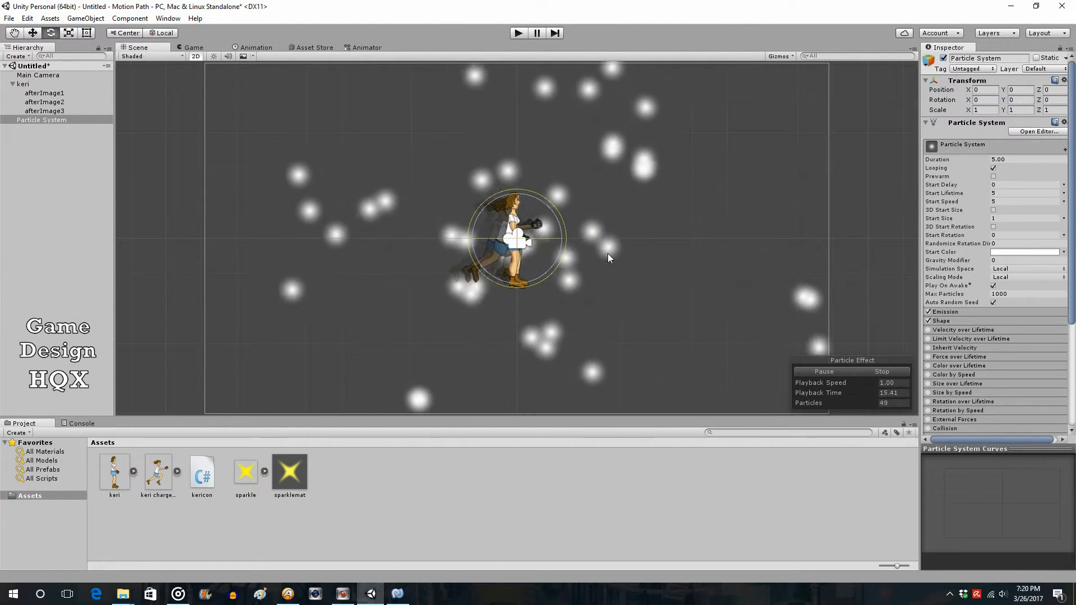
left_click_drag(558, 237, 600, 238)
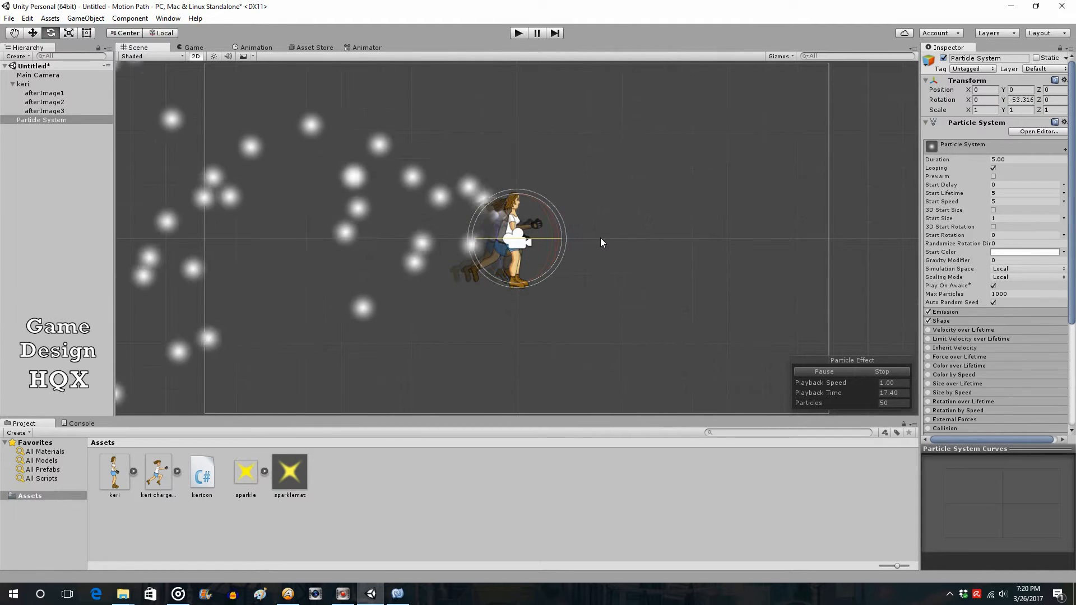
left_click(1011, 99)
type("-9")
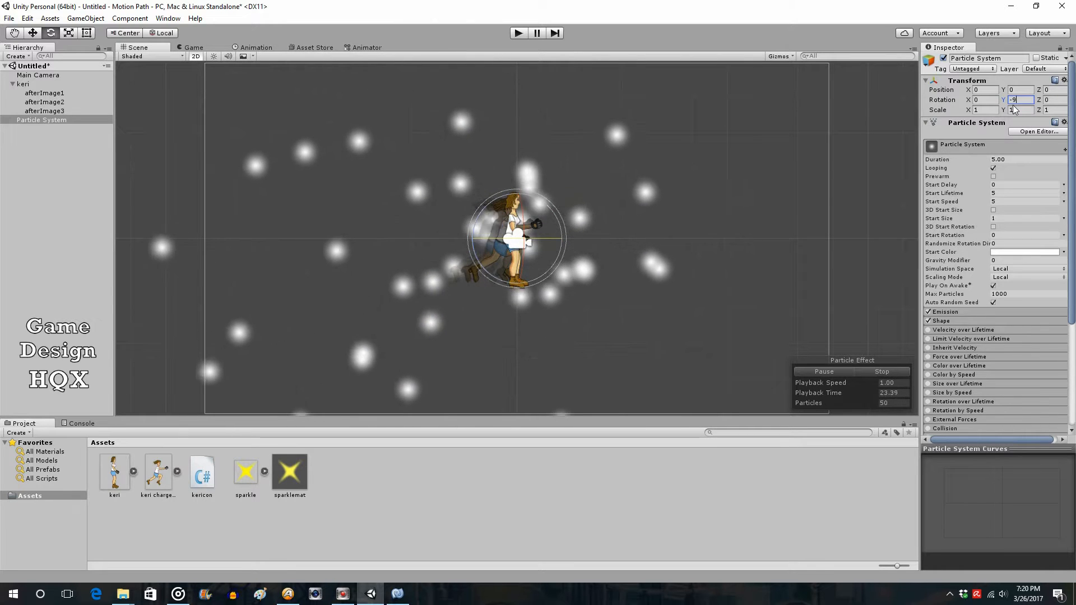
type("0")
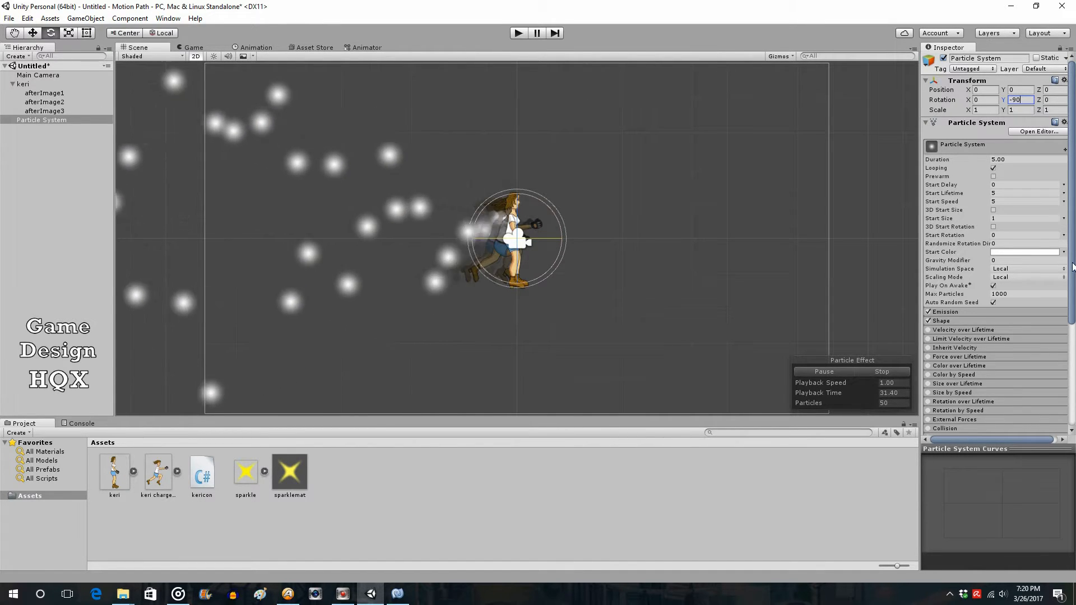
- Narrow the emission cone to an angle of about 5.6 and apply sparklemat to the particle system
left_click_drag(1073, 273, 1074, 391)
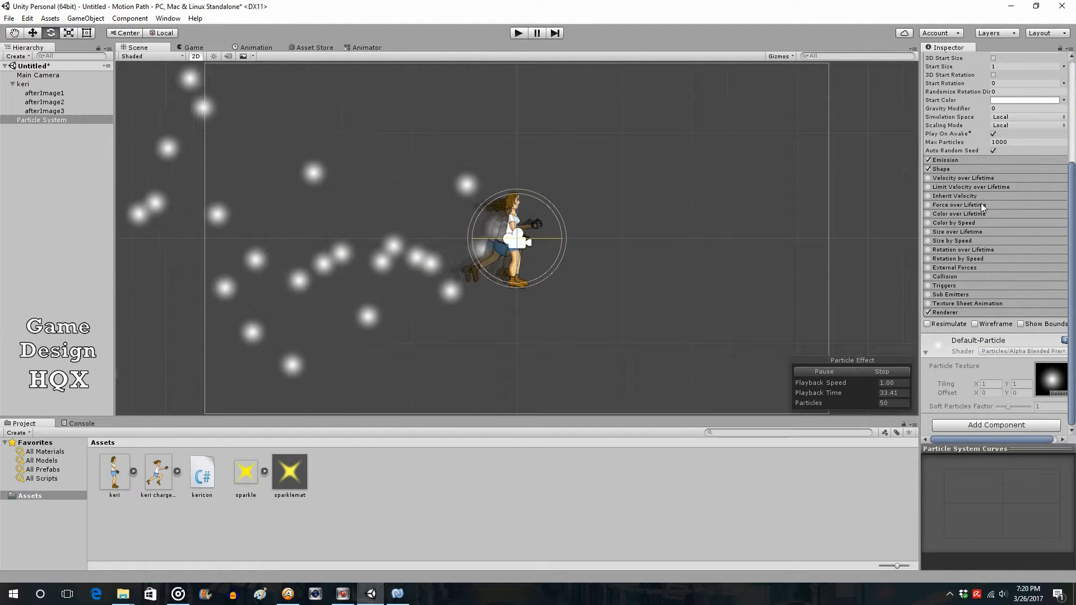
left_click(976, 170)
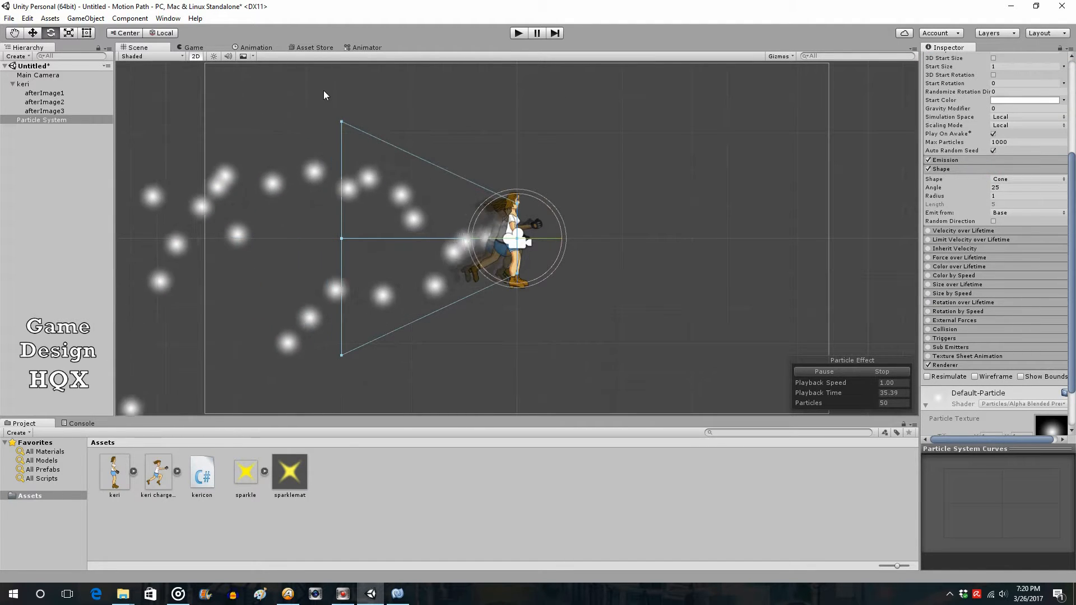
left_click_drag(340, 122, 341, 186)
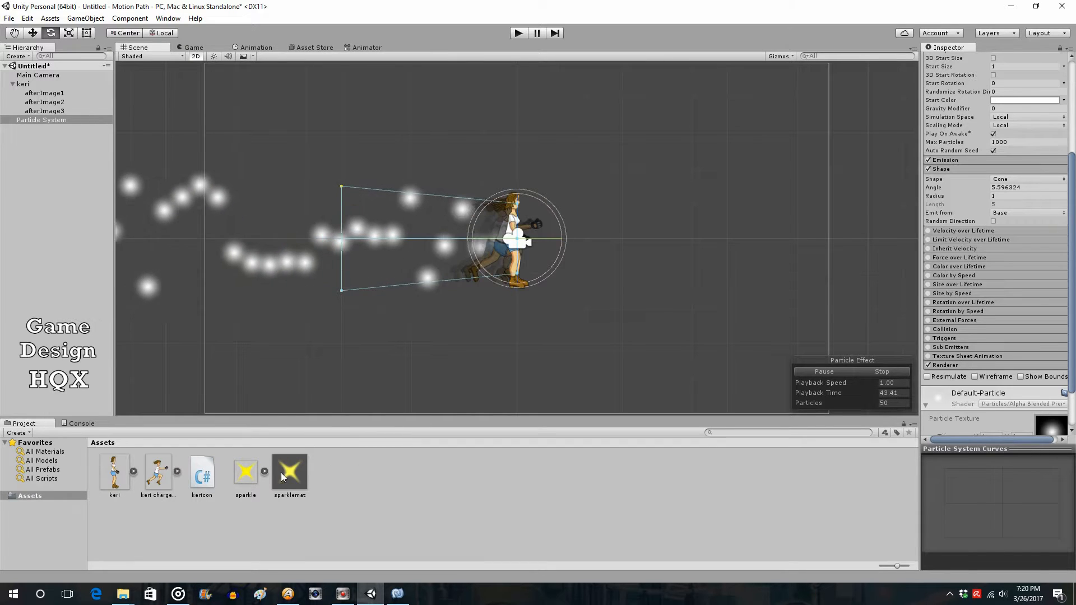
left_click_drag(291, 473, 53, 119)
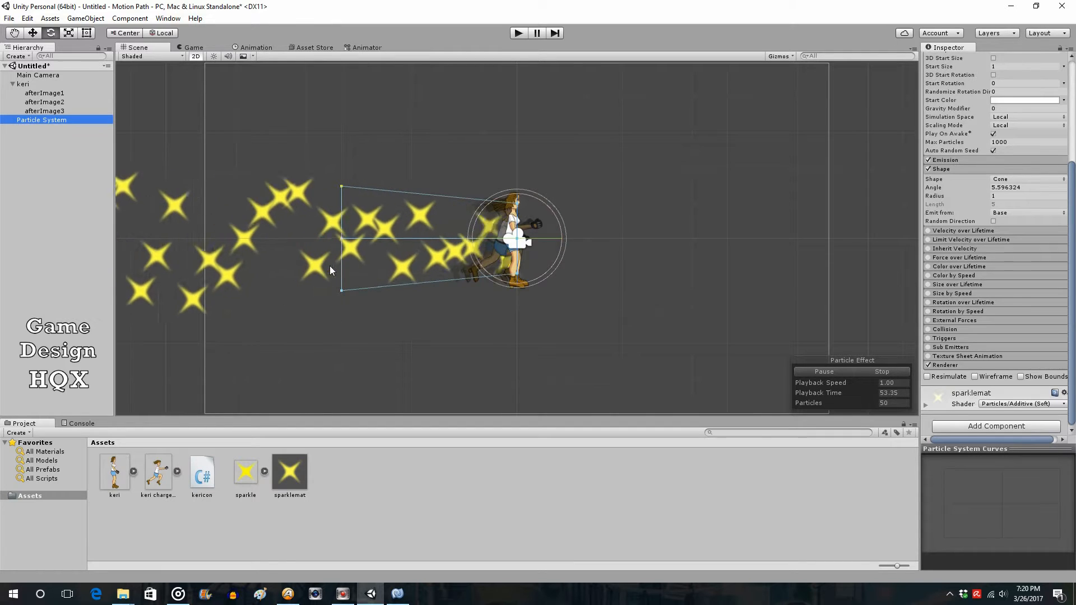
- Set the particles' Start Size to 0.3 and Start Lifetime to 0.8
left_click(1072, 181)
left_click_drag(1073, 182, 1072, 79)
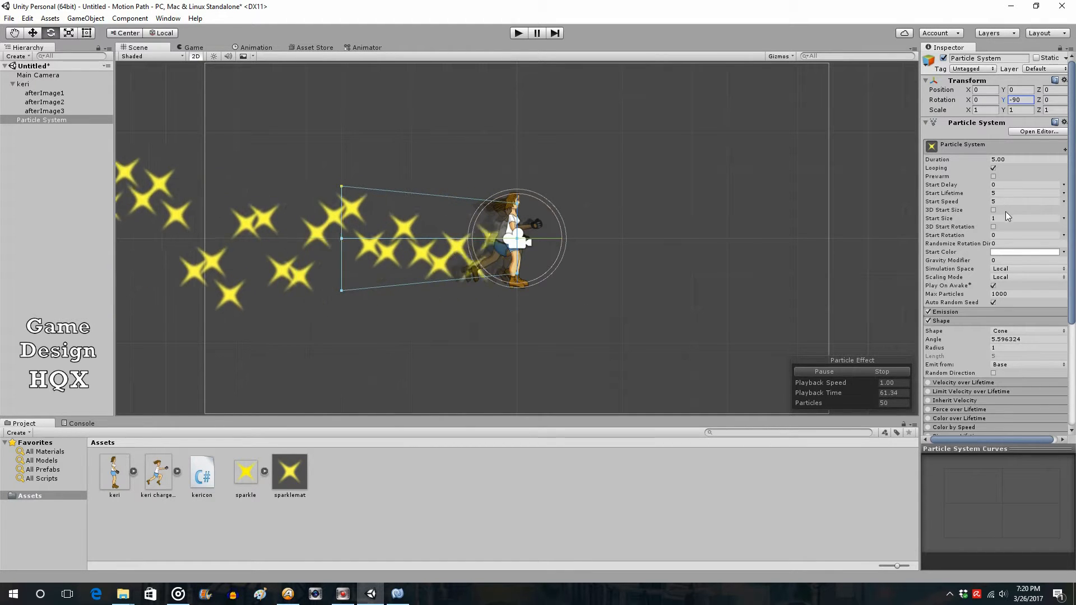
left_click(961, 219)
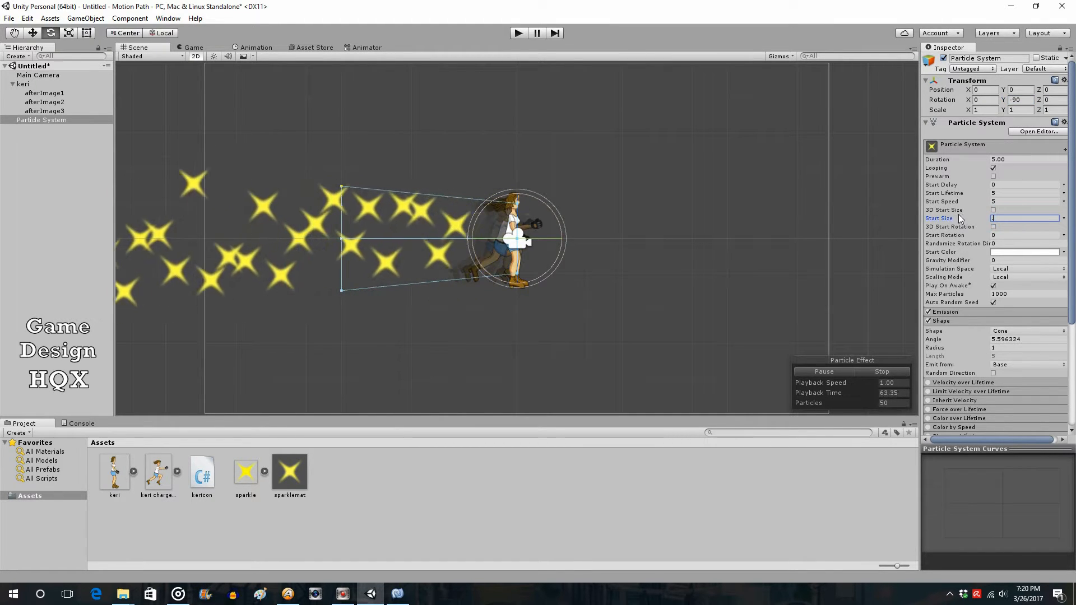
type(".3")
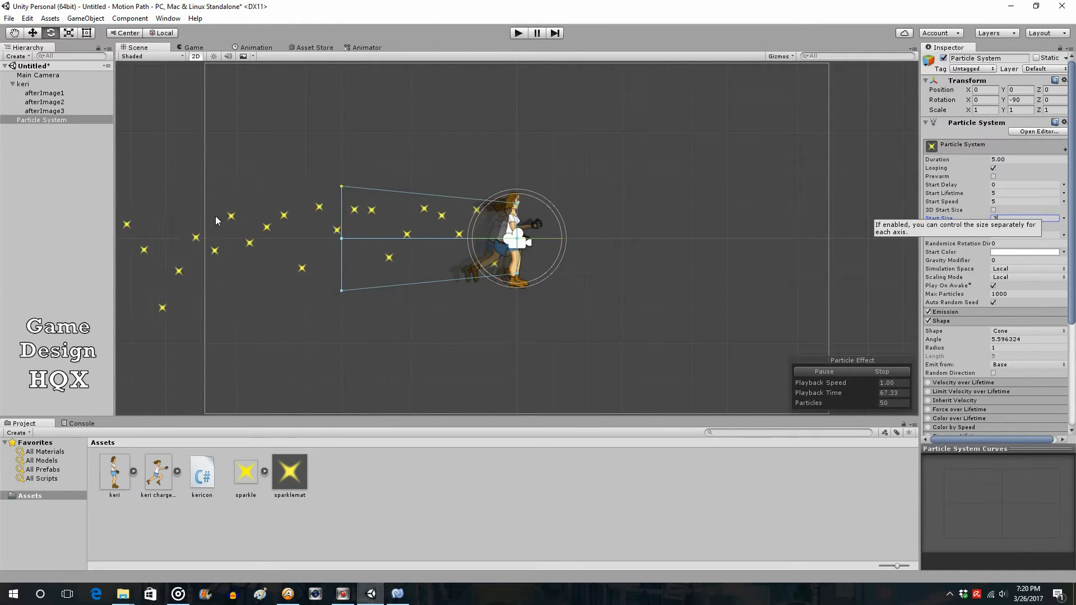
left_click(1000, 193)
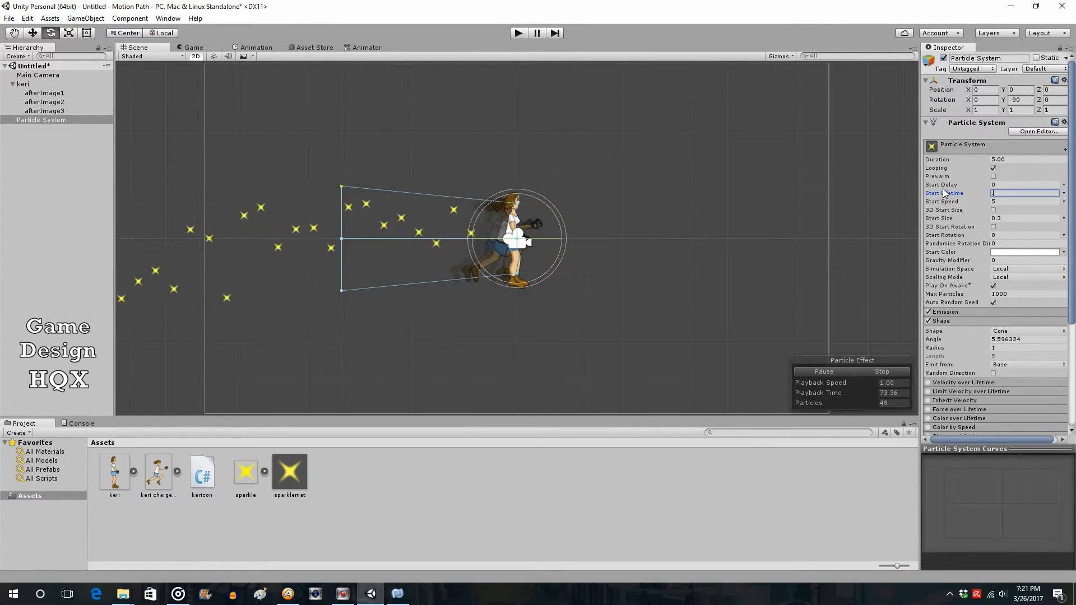
type("8")
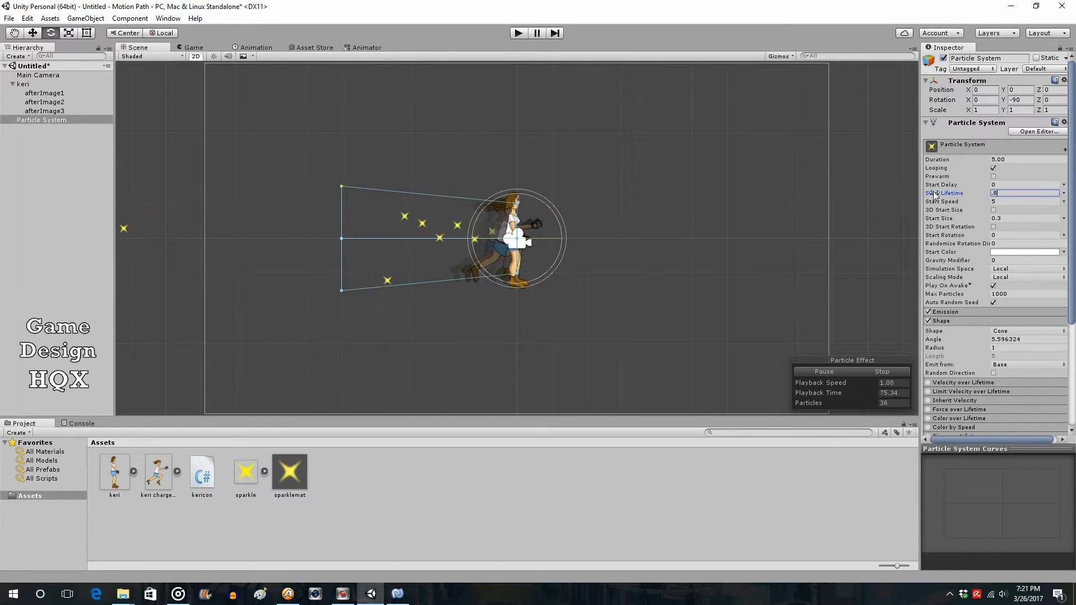
- Set the particle system's emission rate to 75
left_click(974, 311)
scroll(980, 311, "down", 2)
scroll(980, 311, "down", 2)
left_click(1009, 255)
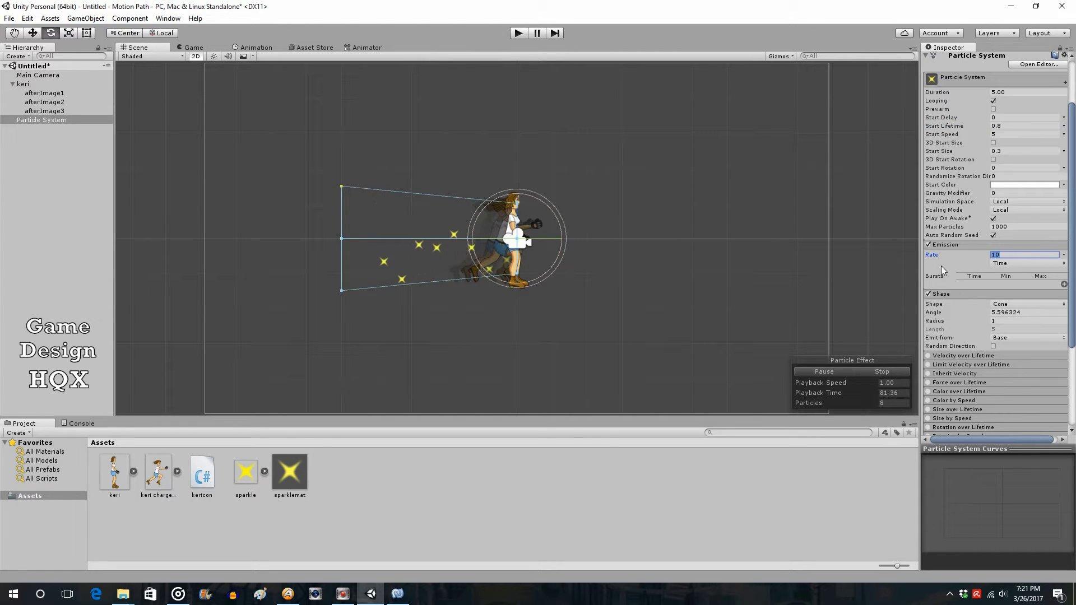
type("75")
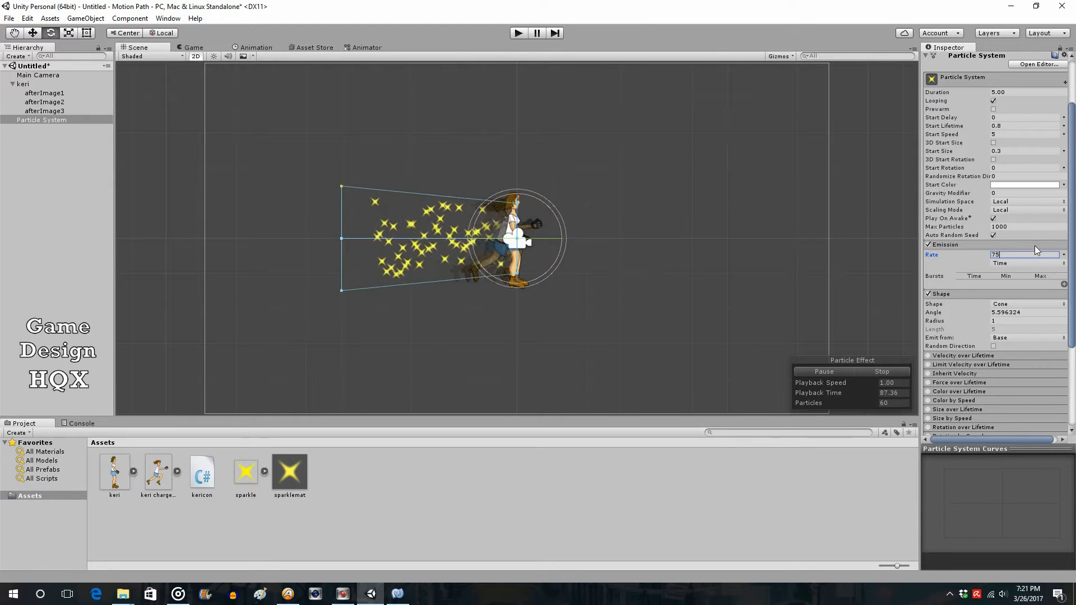
- Enable Rotation over Lifetime for the particles with an angular velocity of 270
left_click_drag(1073, 250, 1074, 331)
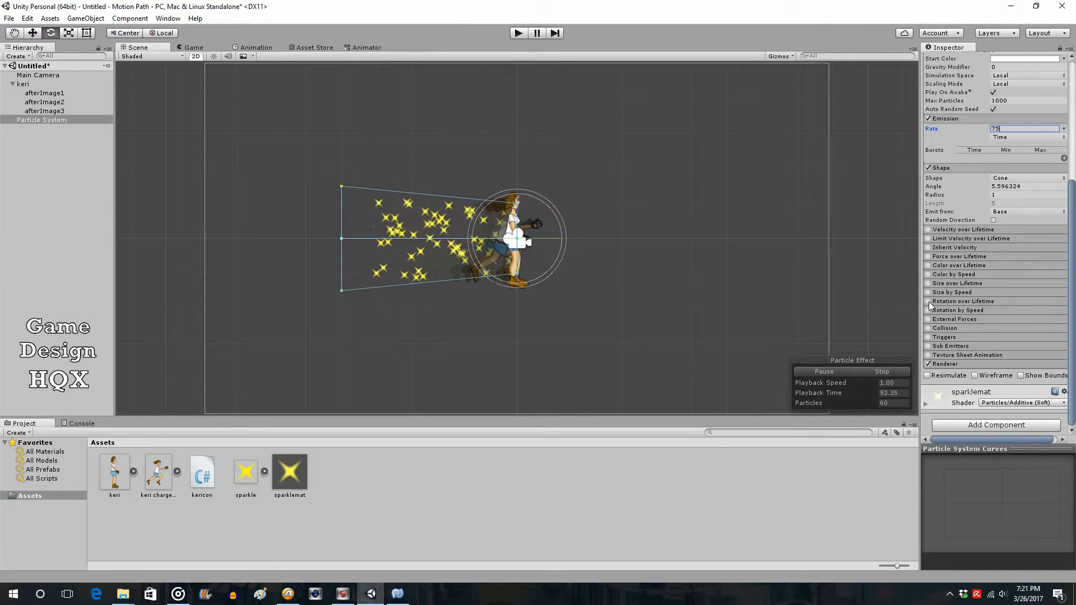
left_click(953, 301)
left_click(950, 317)
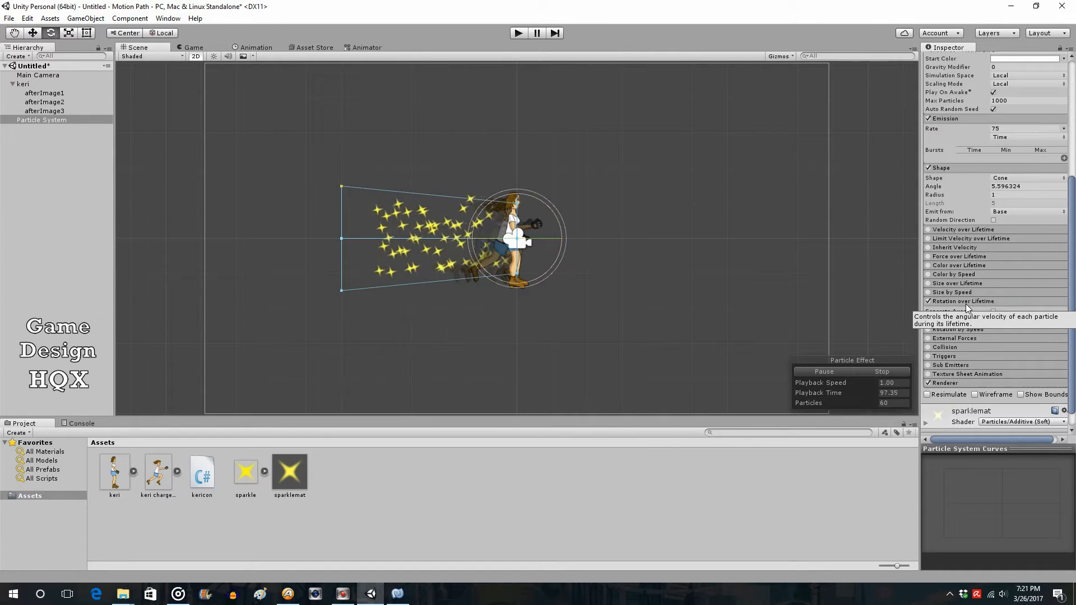
type("270")
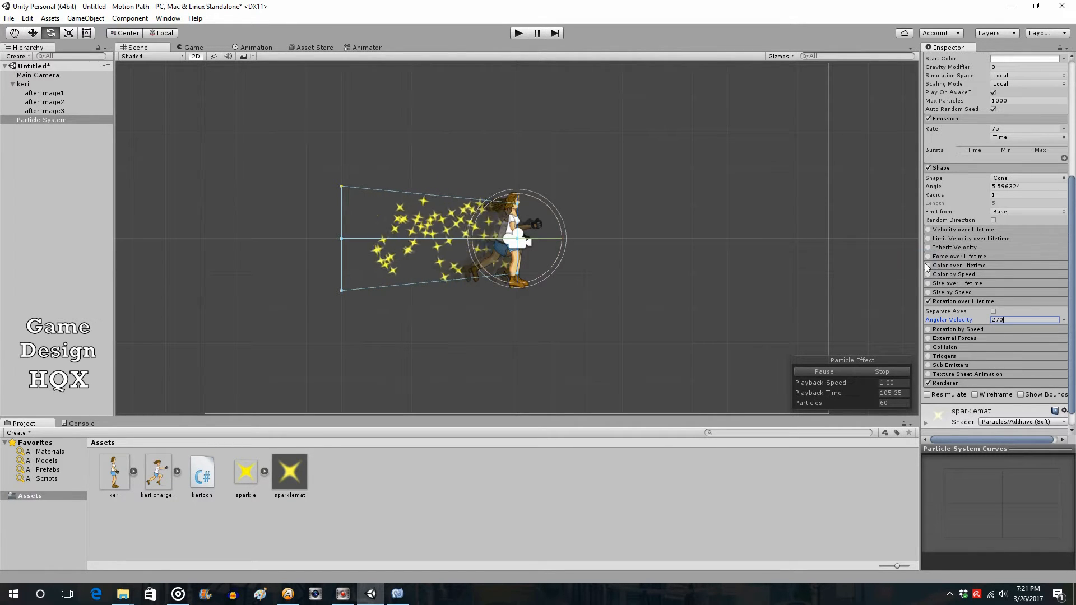
- Enable Color over Lifetime and lower the alpha at the end of its gradient to 70
left_click(957, 265)
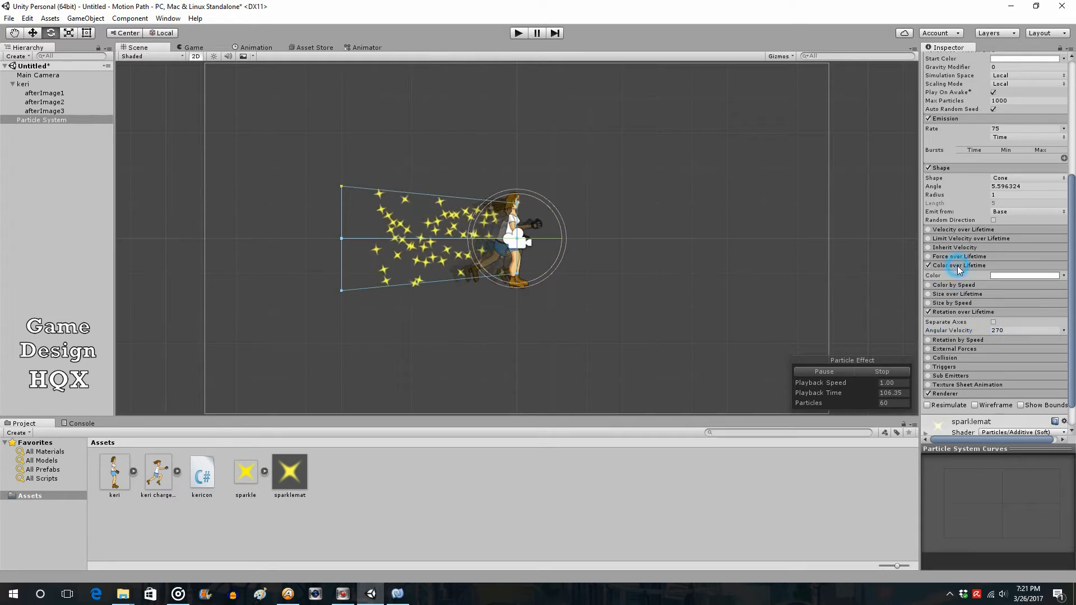
left_click(1037, 275)
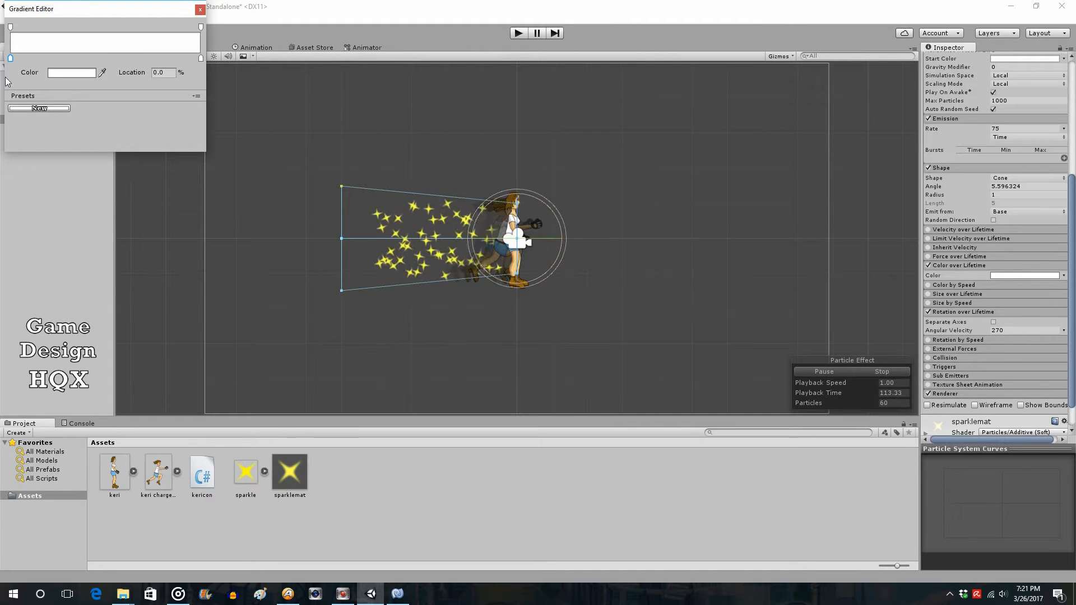
left_click(201, 25)
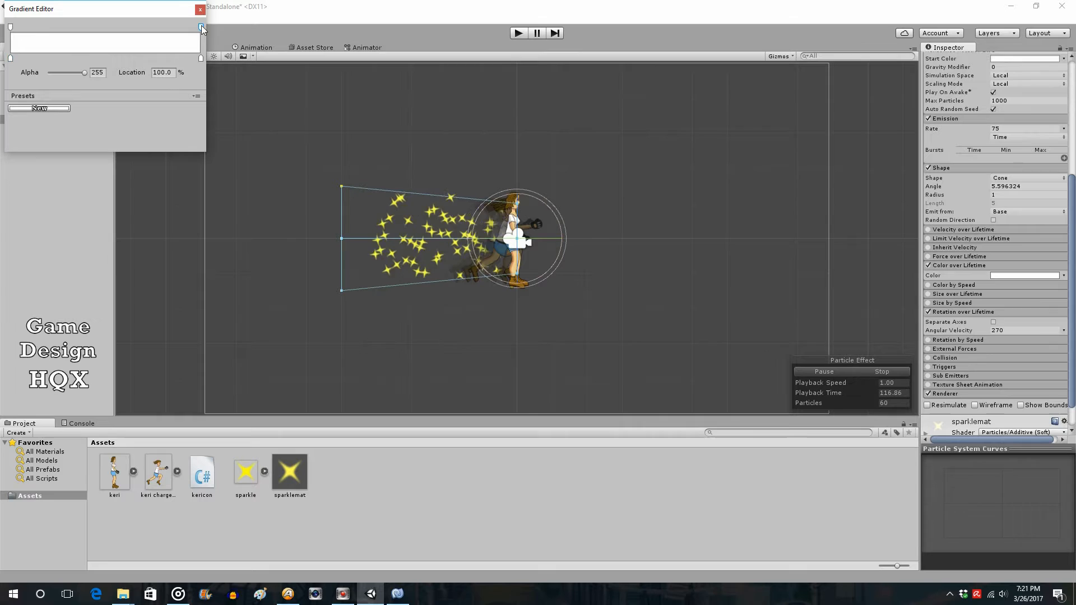
left_click(83, 74)
left_click_drag(84, 73, 59, 72)
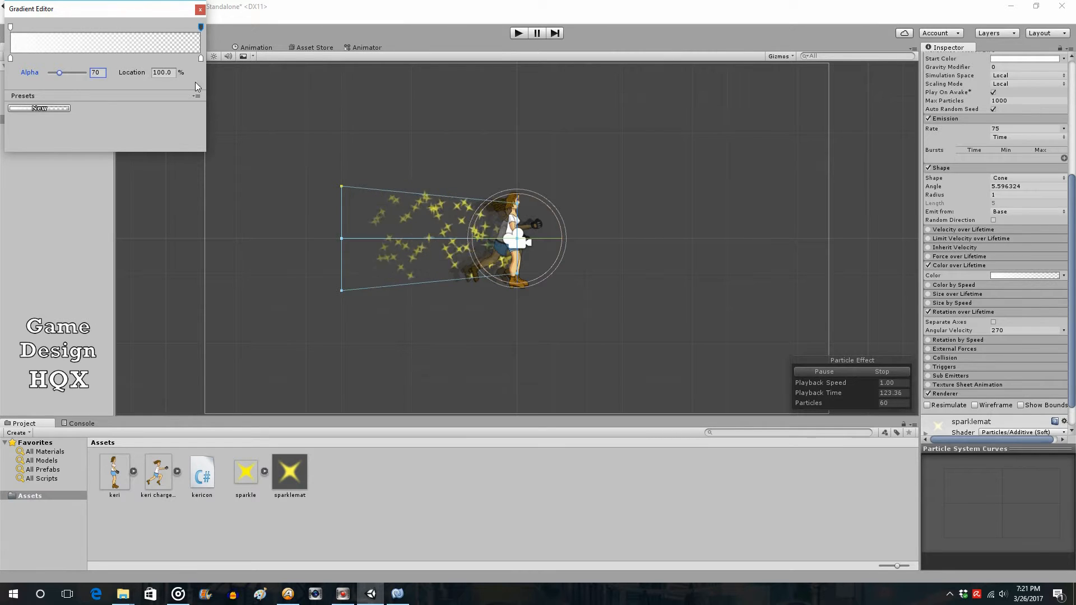
- Add an alpha key at 66.8% of the Color over Lifetime gradient, set its alpha to 255, and close the gradient editor
left_click(138, 27)
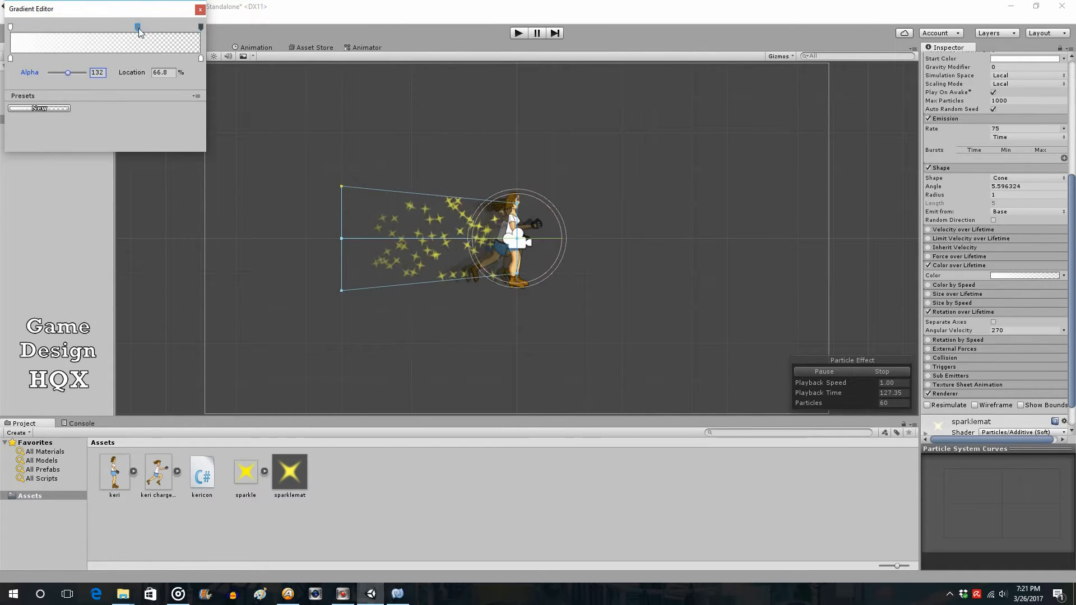
left_click(66, 73)
left_click_drag(67, 73, 90, 74)
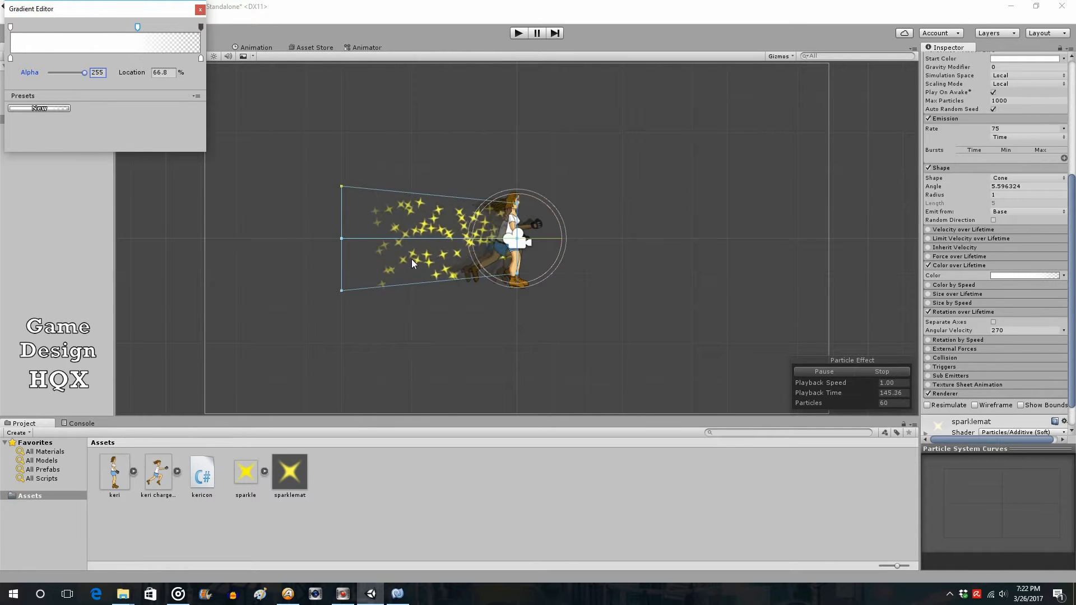
left_click(200, 10)
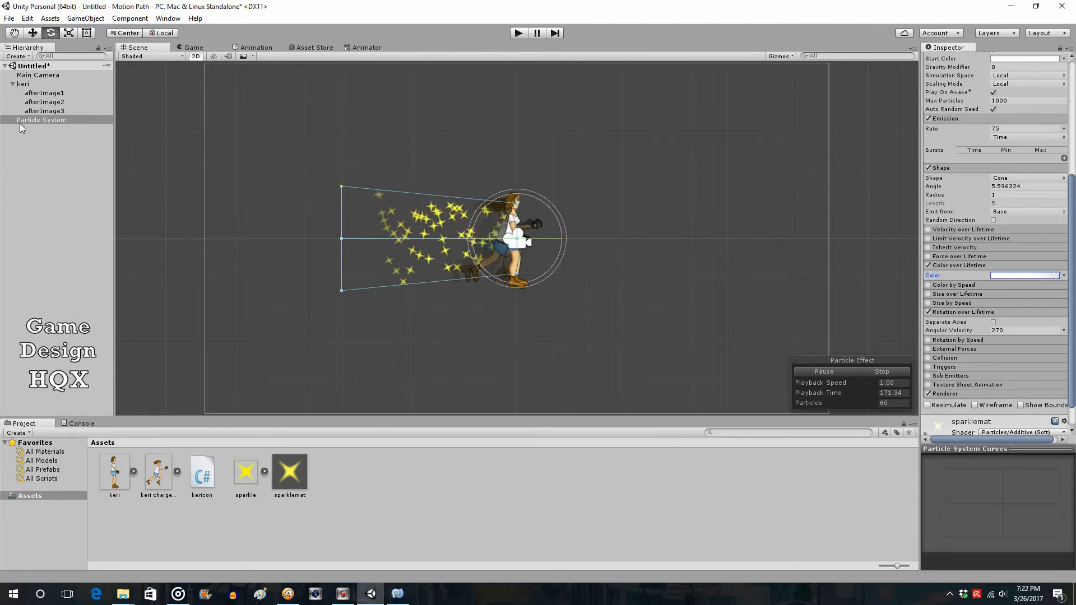
- Parent the Particle System to the keri object in the hierarchy
left_click_drag(26, 116, 46, 88)
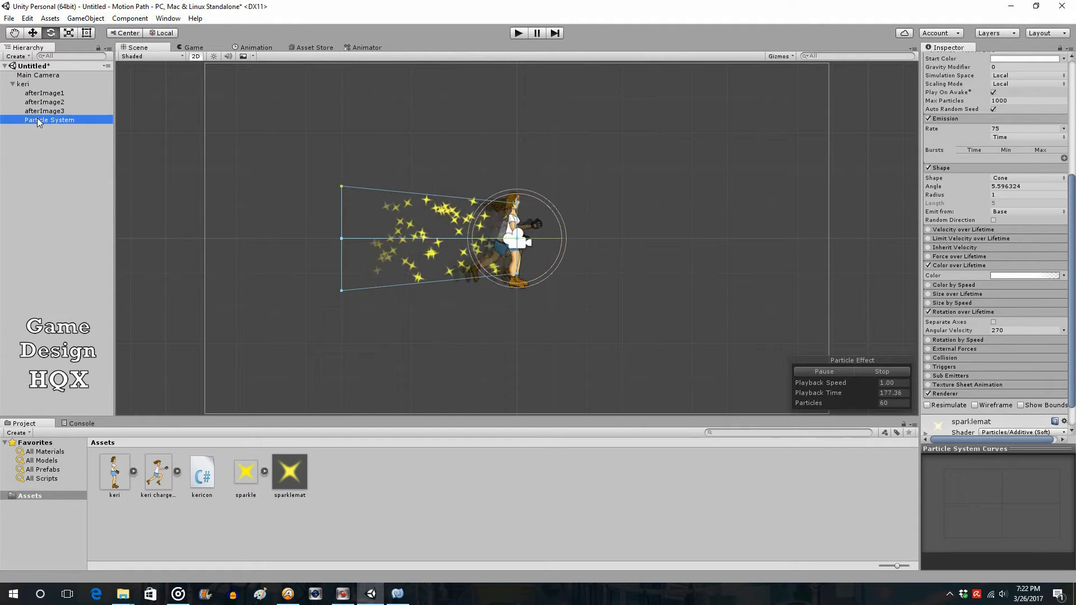
- Switch to MonoDevelop, declare "public Transform sparkleSys;" below the AI3 variable in kericon.cs, and save the script
left_click(397, 595)
left_click(328, 237)
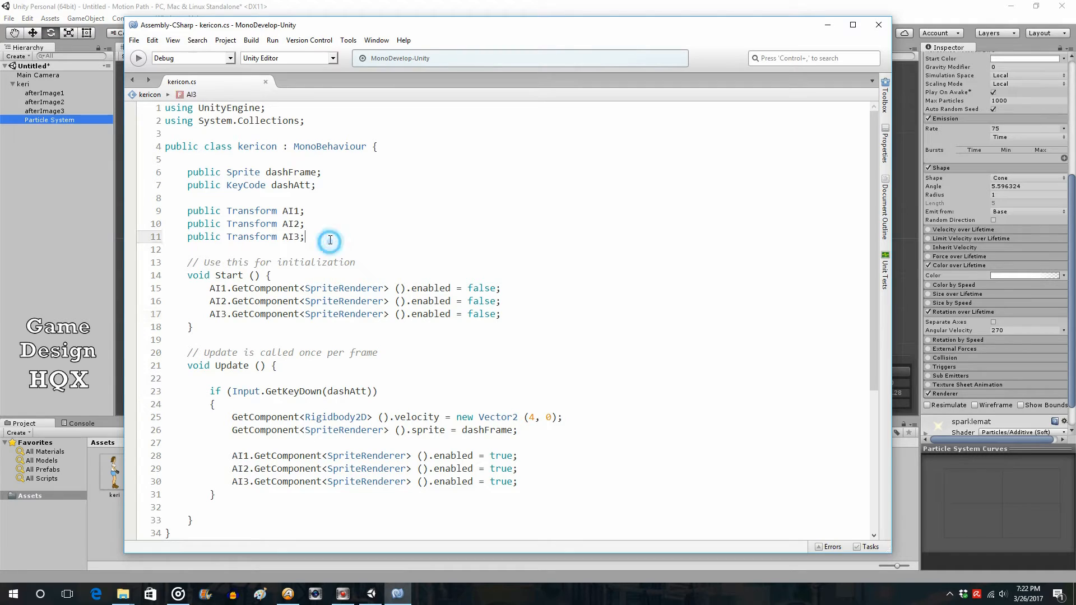
key("Return")
key("Return")
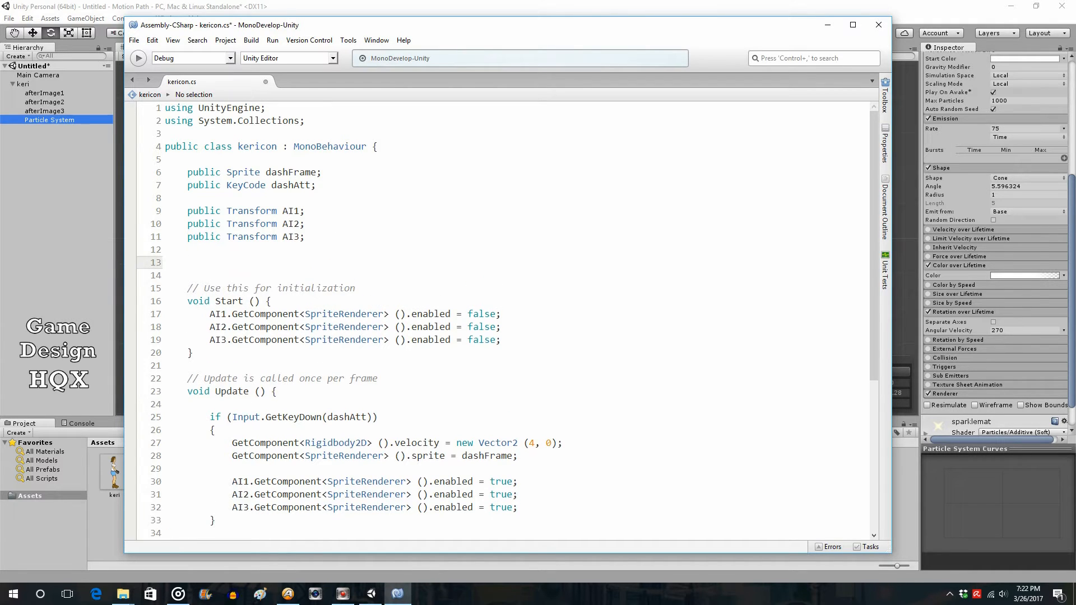
type("pub")
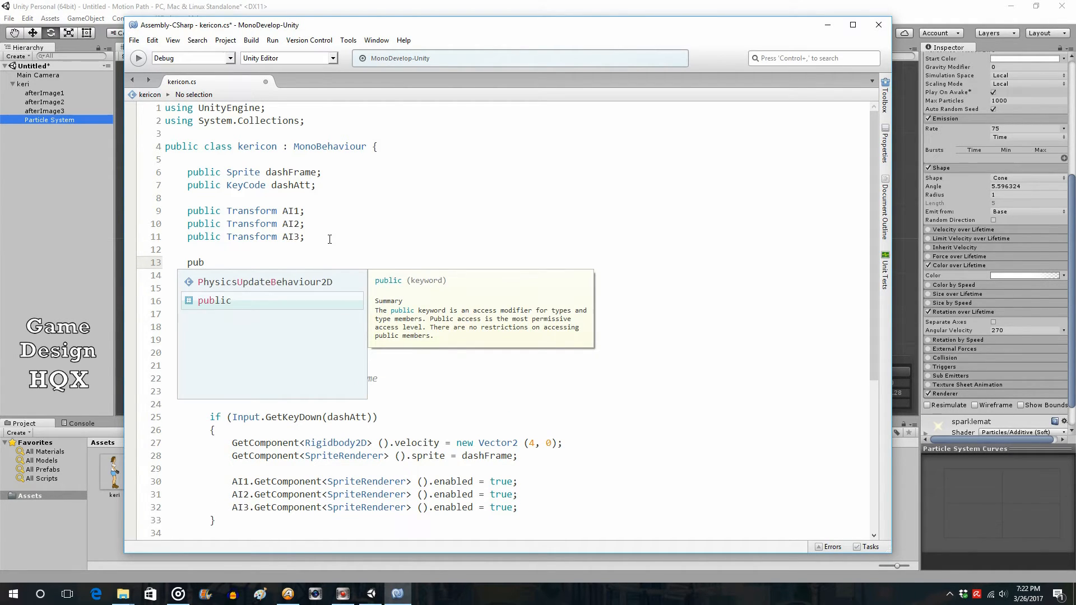
type("lic ")
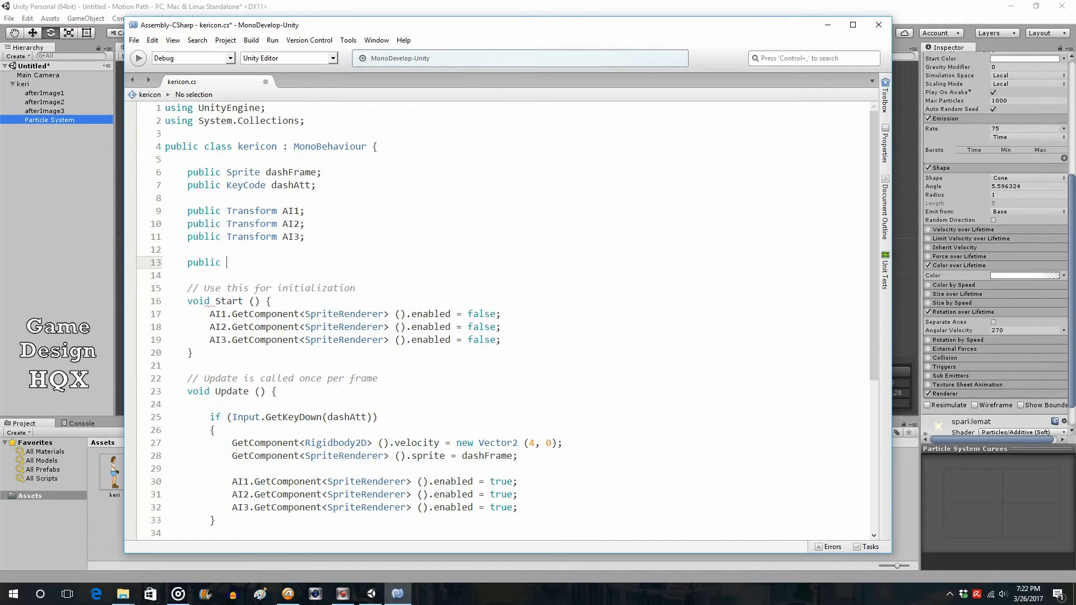
type("Transform")
type("sparkleSys;")
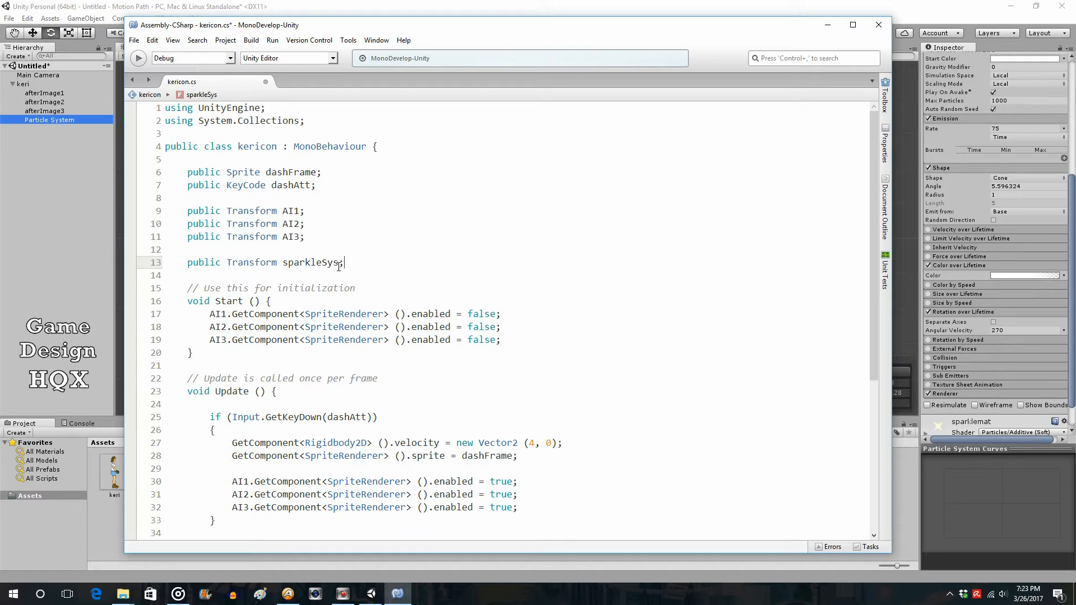
left_click_drag(340, 266, 324, 265)
left_click(358, 264)
left_click(136, 42)
left_click(148, 85)
- Back in Unity, assign the Particle System to the Sparkle Sys field of keri's Kericon script
left_click(251, 6)
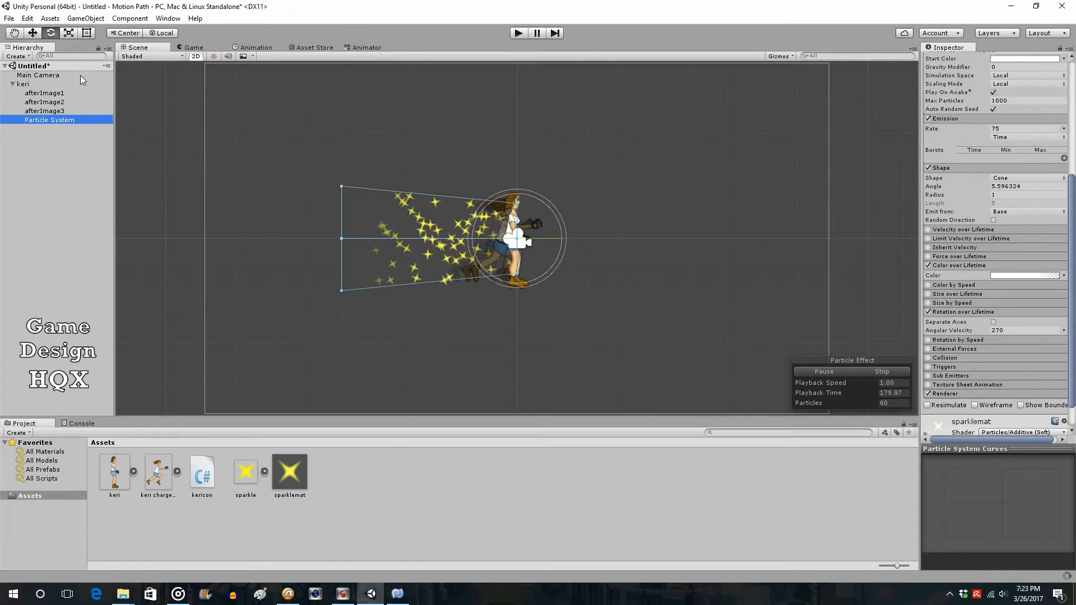
left_click(22, 84)
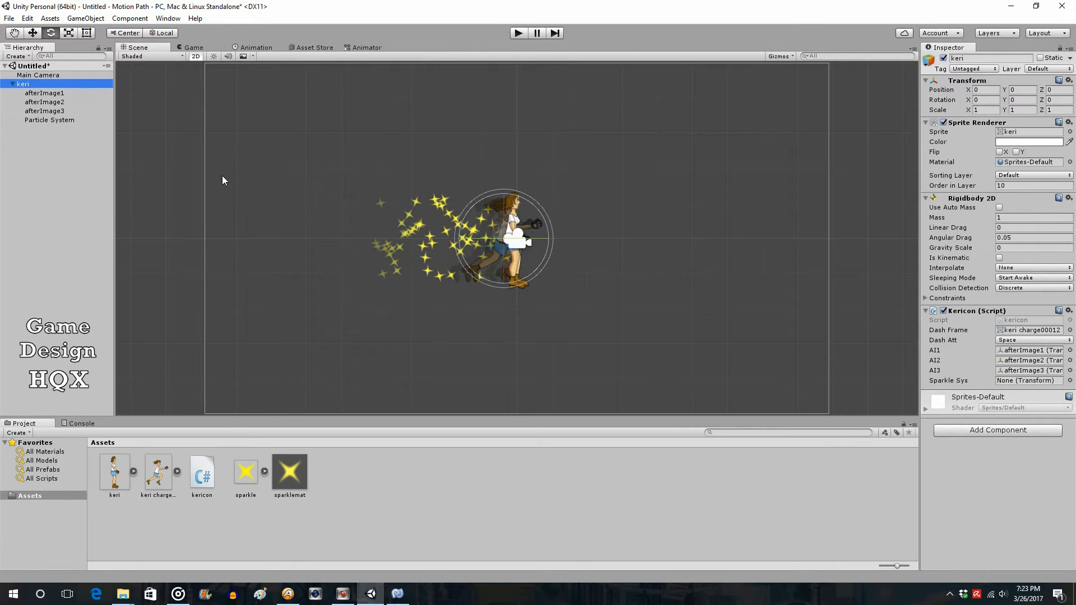
left_click_drag(66, 121, 1006, 385)
- Switch to MonoDevelop, add "sparkleSys.GetComponent<Renderer> ().enabled = false;" at the end of Start() in kericon.cs, and save the script
key("alt+Tab")
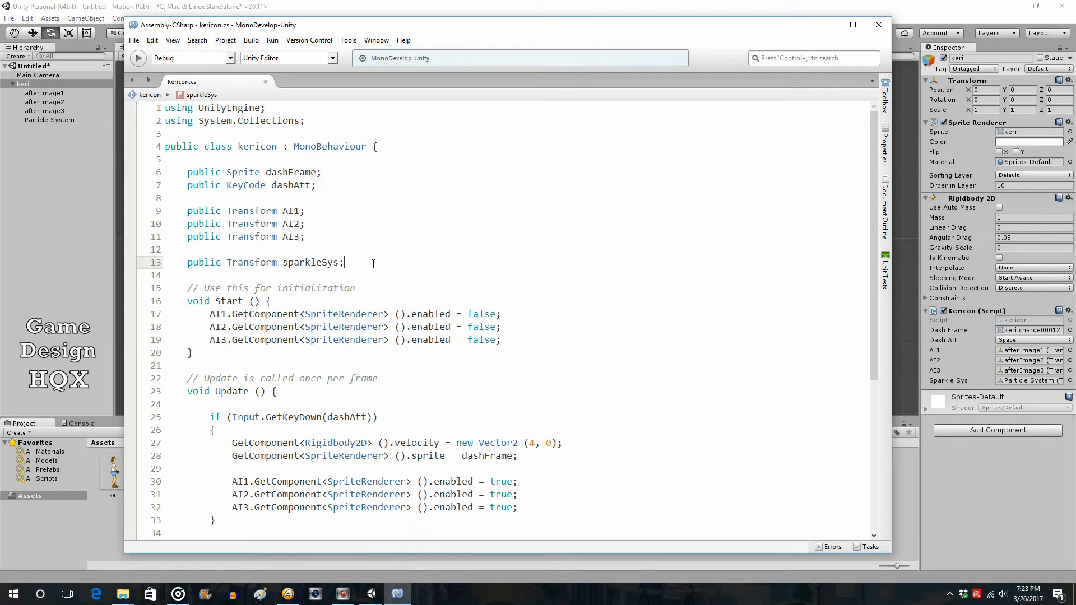
scroll(432, 269, "down", 3)
left_click(545, 246)
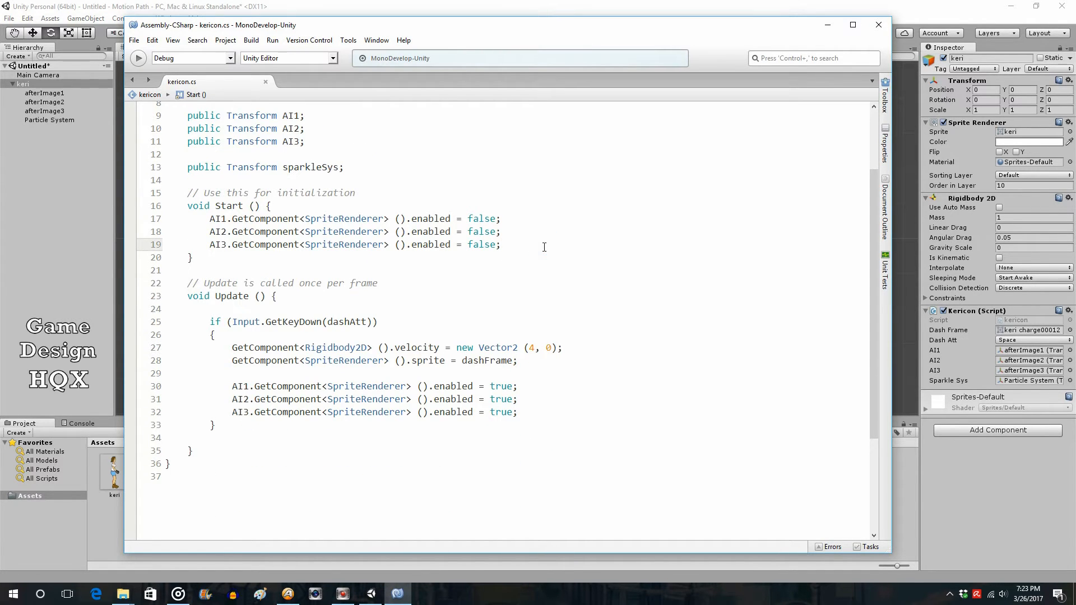
key("Return")
key("Return")
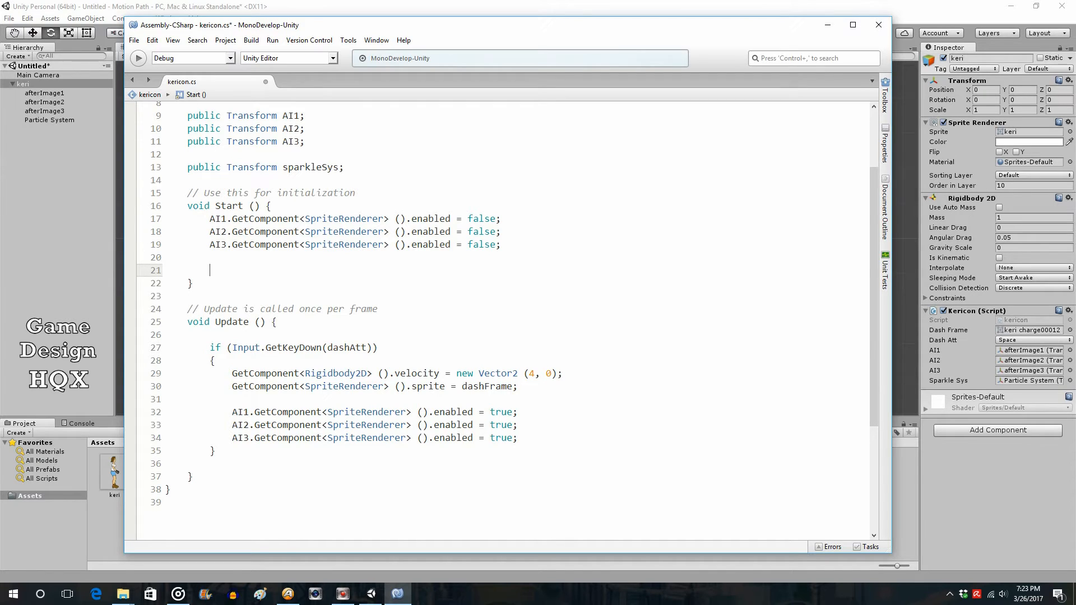
type("sp")
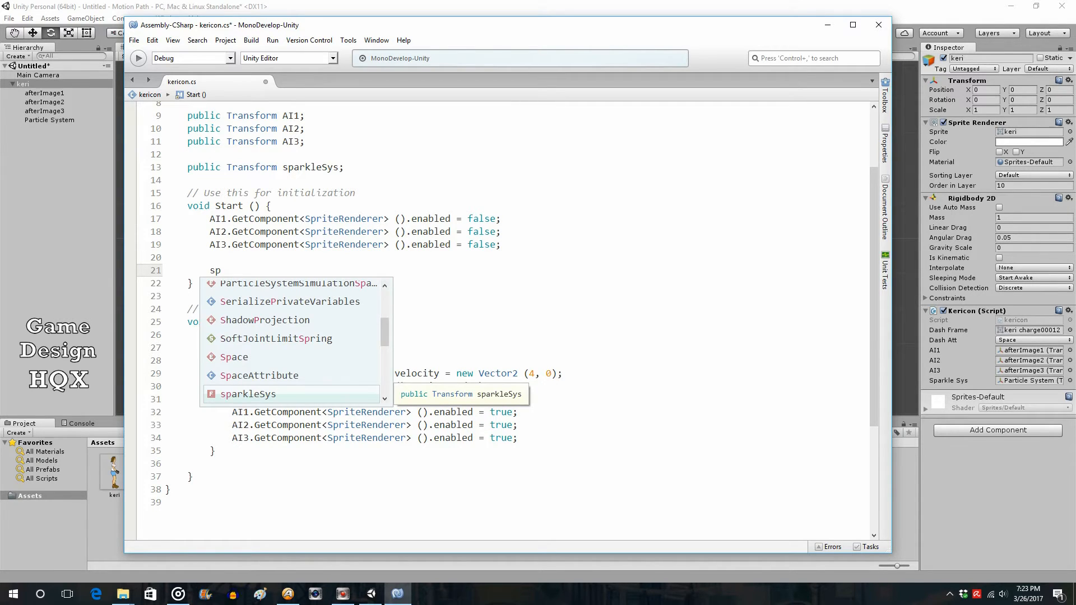
key("Return")
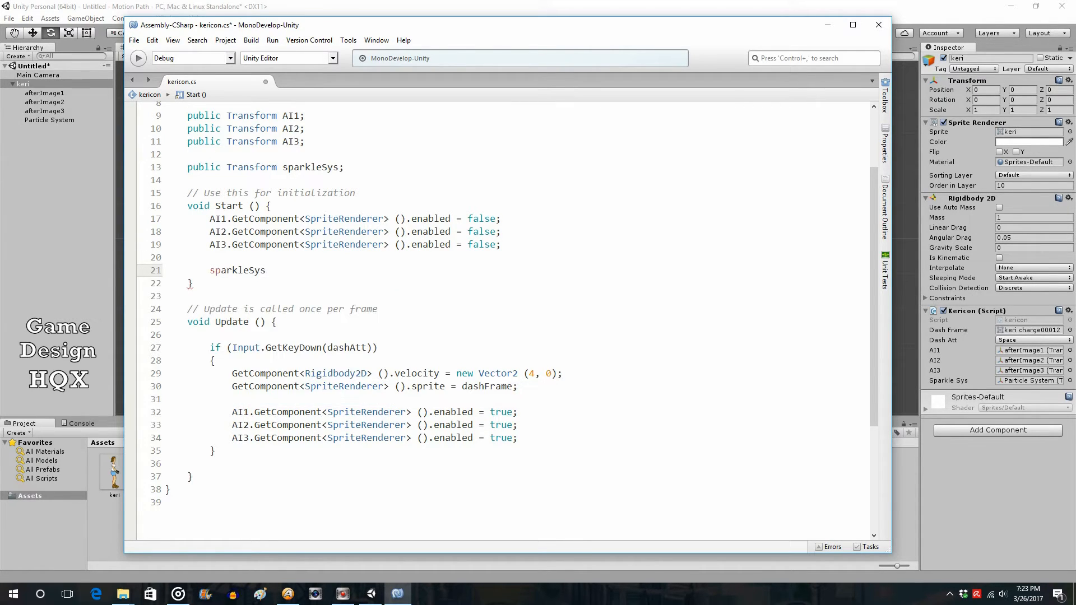
type(".")
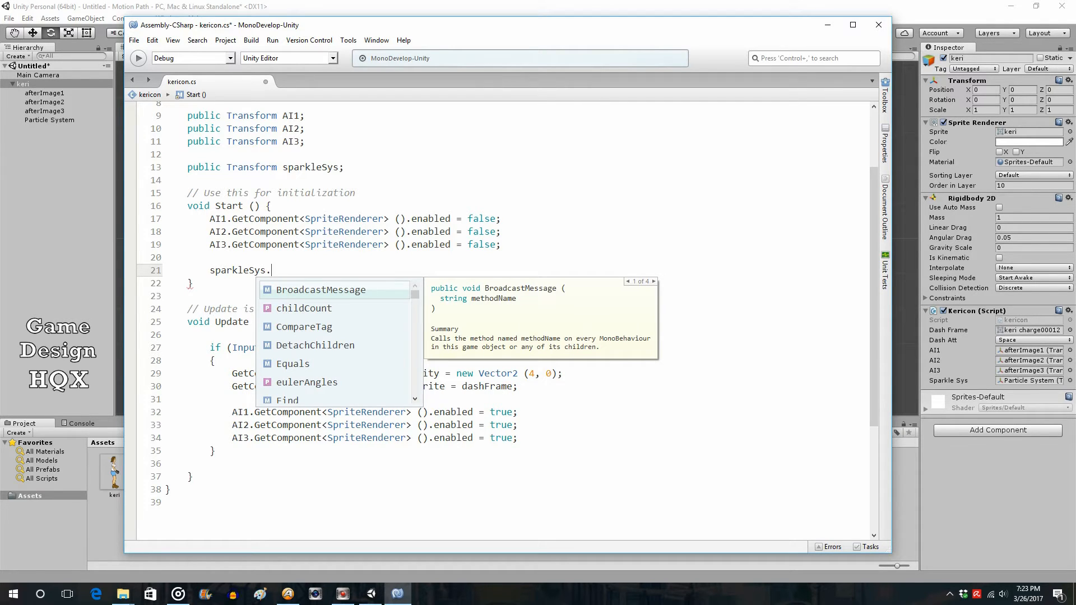
type("GetComponent")
key("Return")
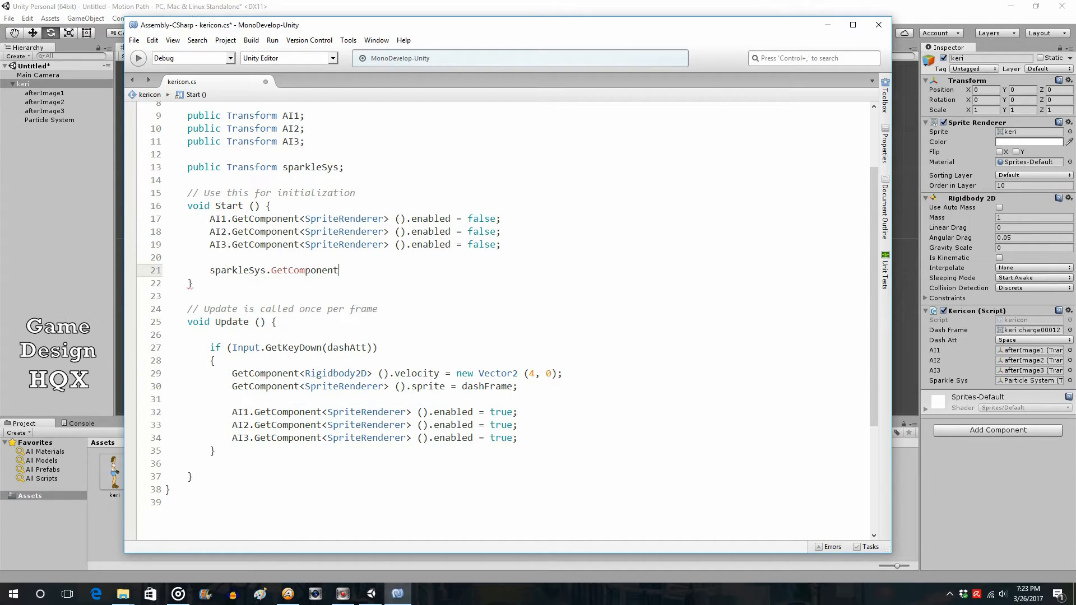
type("<Ren")
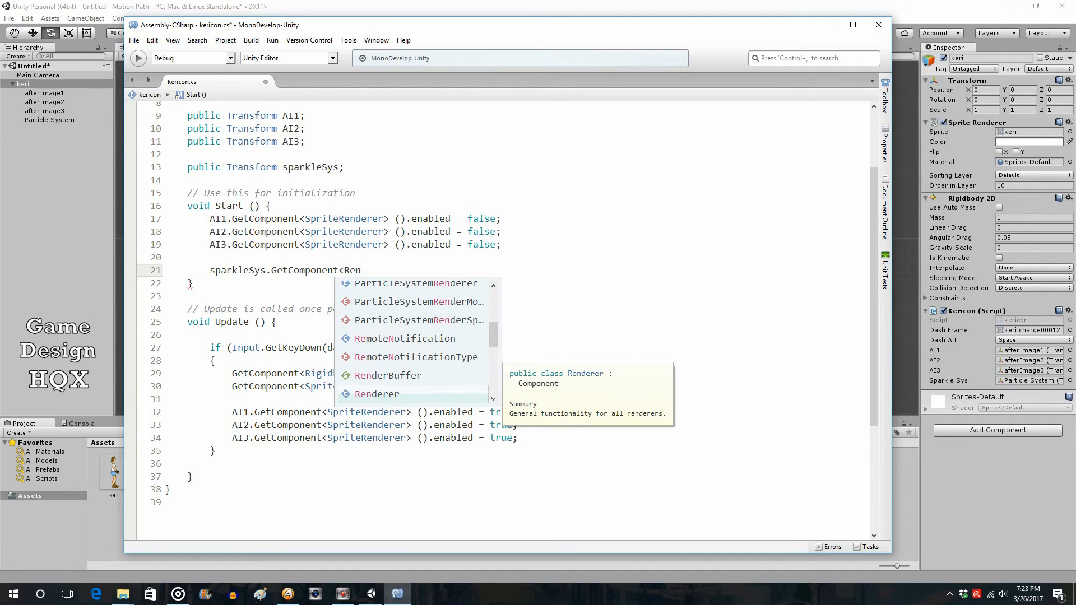
key("Return")
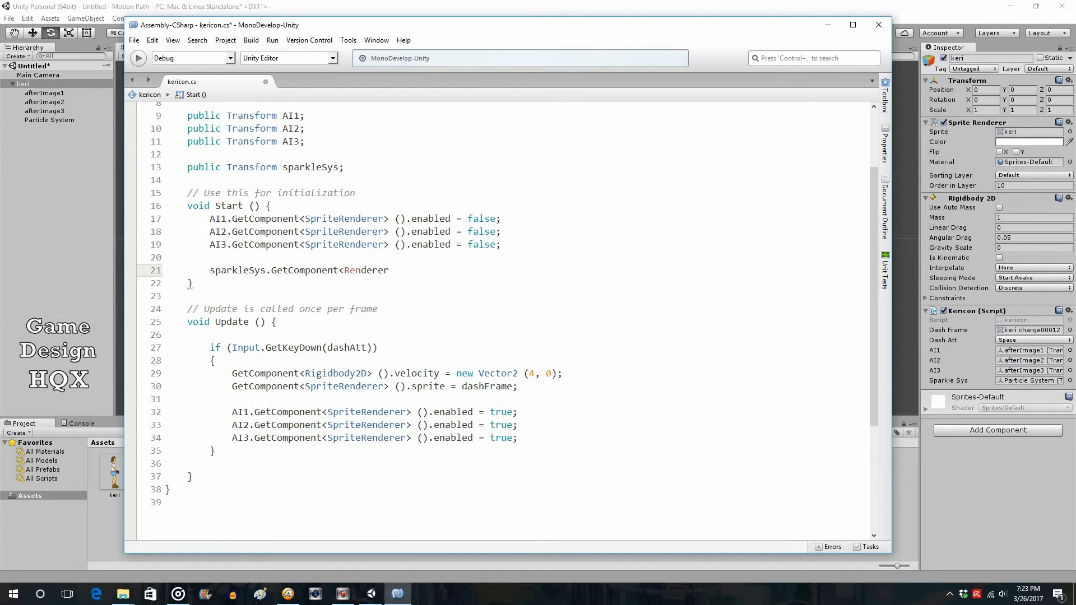
type(">().")
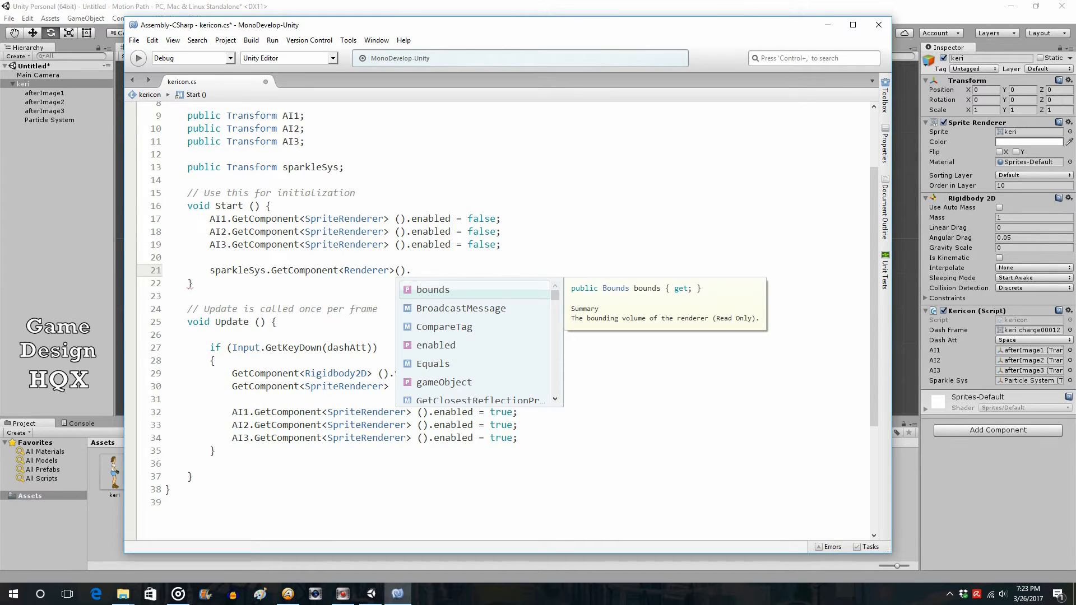
type("en")
key("Return")
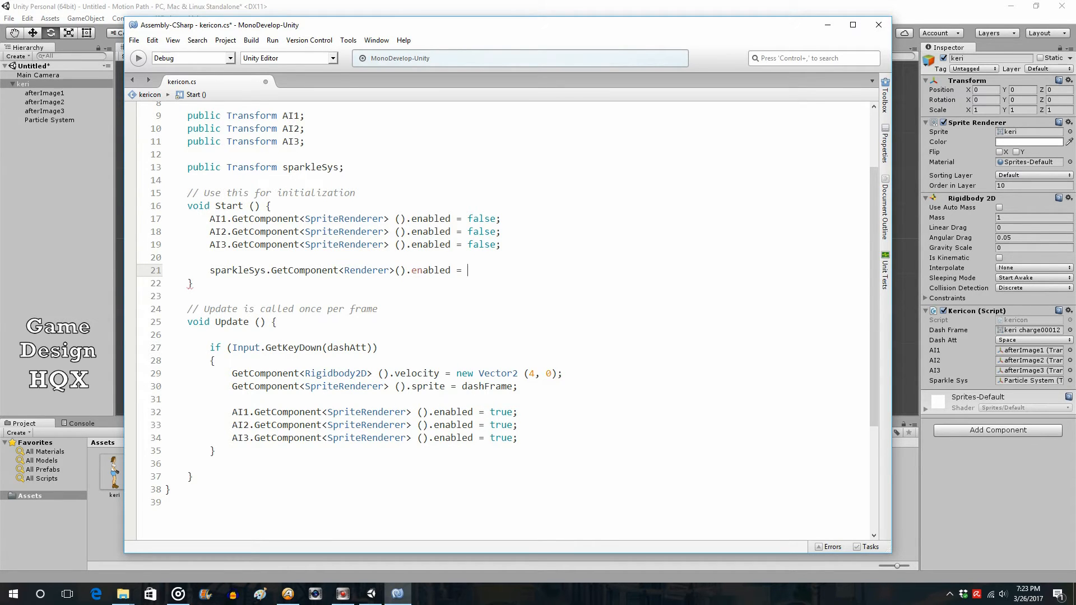
type("false;")
left_click(134, 40)
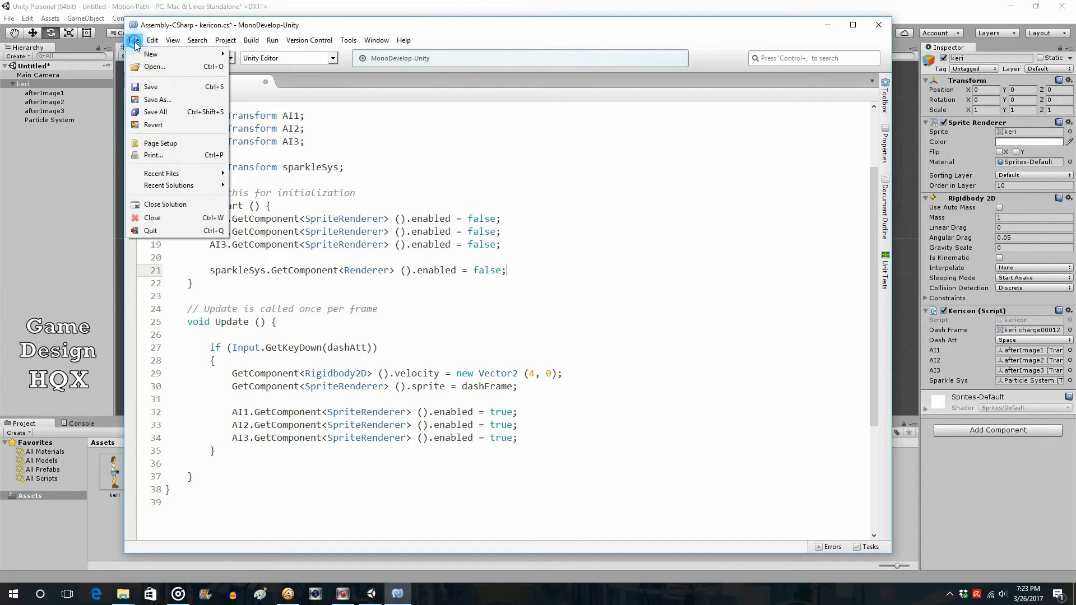
left_click(146, 87)
- Return to Unity and run the game briefly to check whether the sparkles are hidden at start
left_click(419, 10)
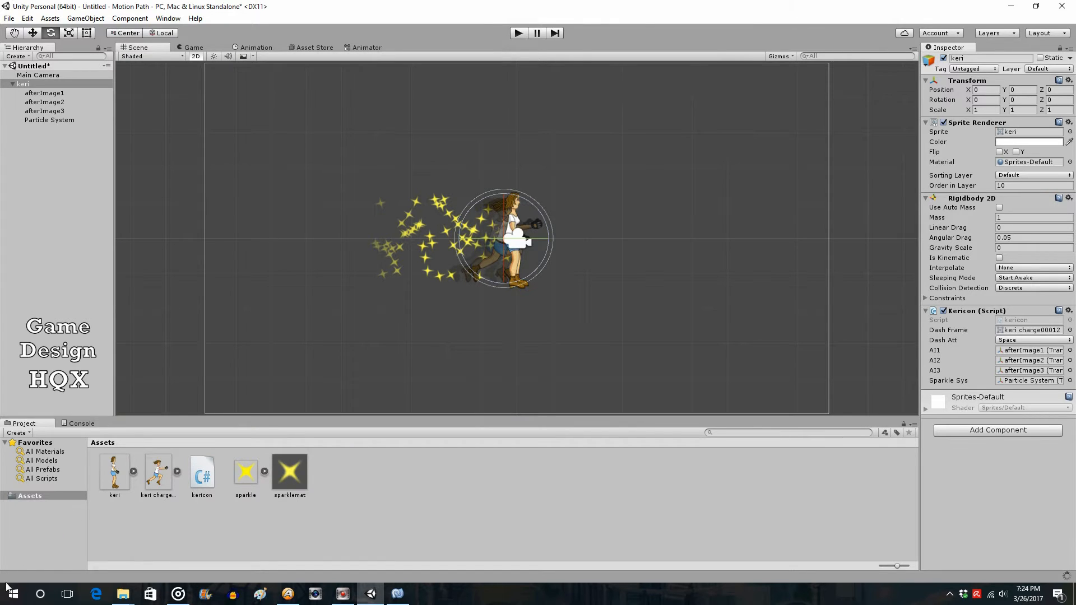
left_click(521, 33)
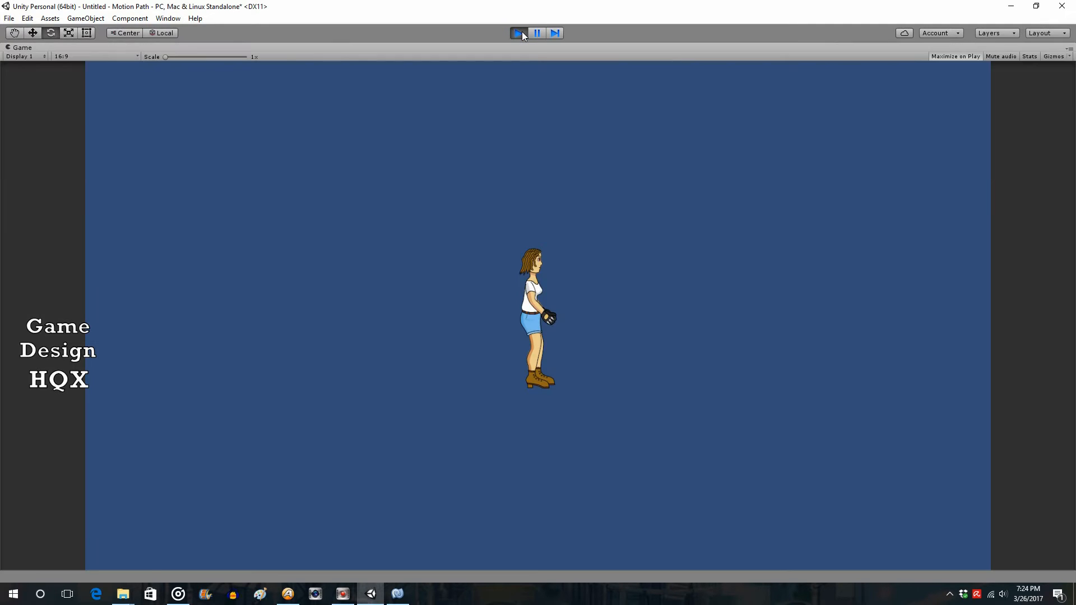
left_click(521, 32)
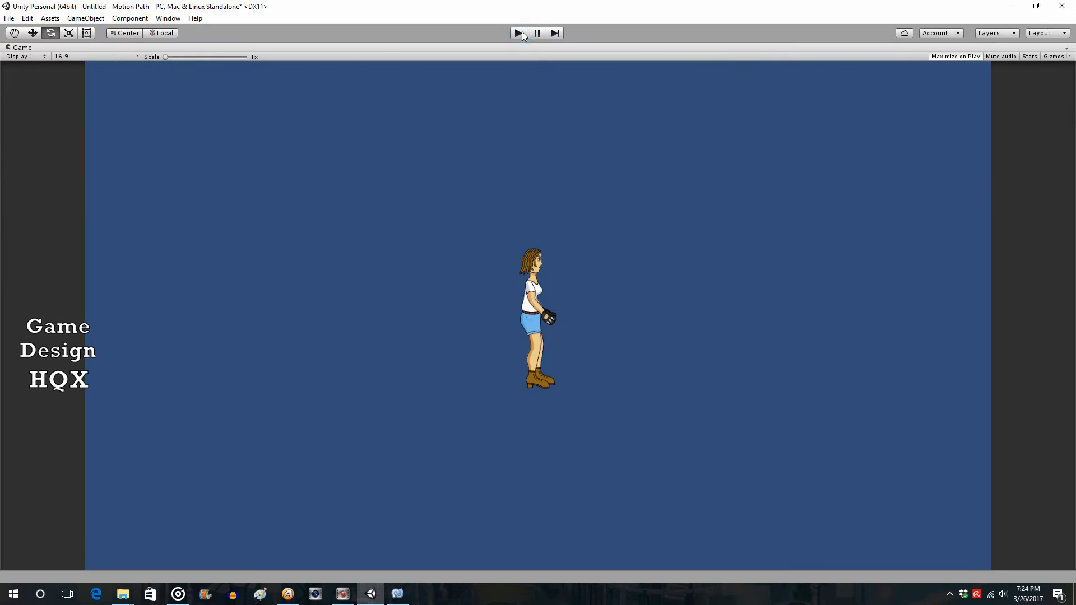
- Switch to MonoDevelop and copy the sparkleSys renderer line from Start() to below the AI3 line in the dashAtt block
left_click(398, 593)
left_click_drag(517, 272, 203, 271)
key("ctrl+c")
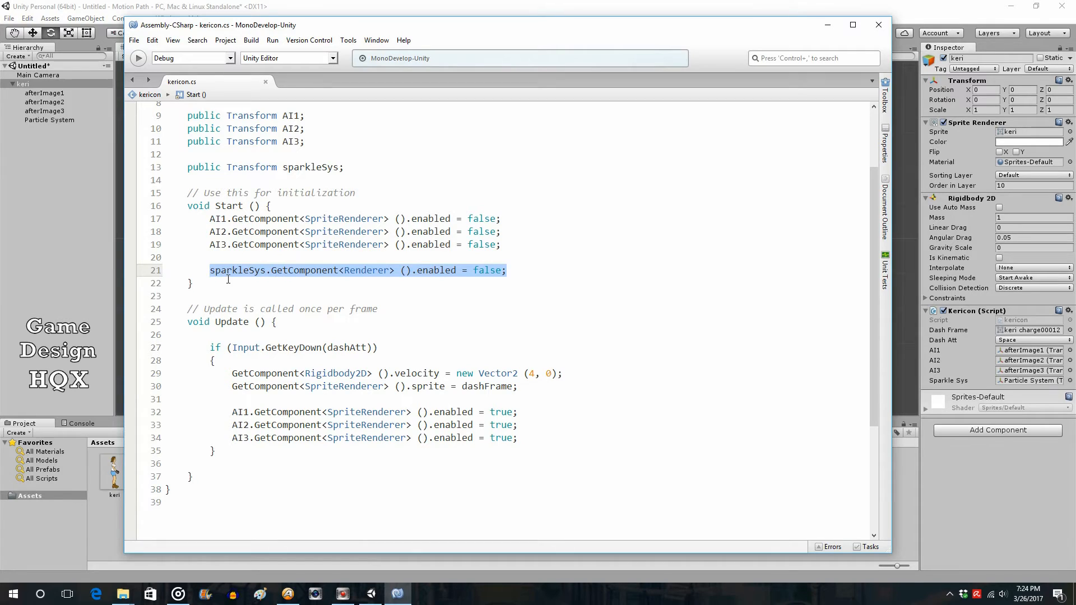
left_click(533, 435)
key("Return")
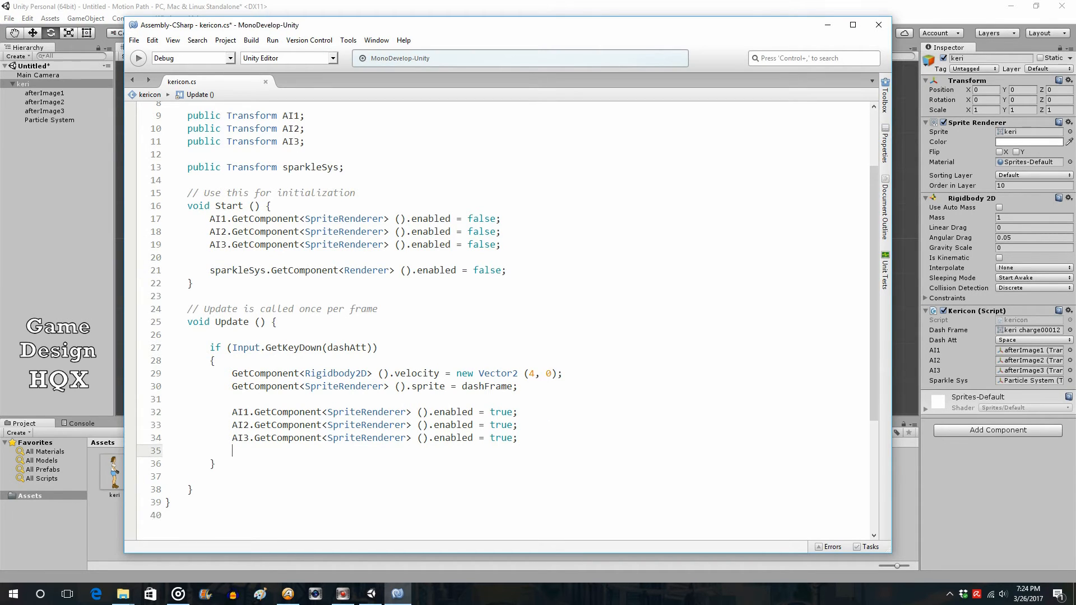
key("ctrl+v")
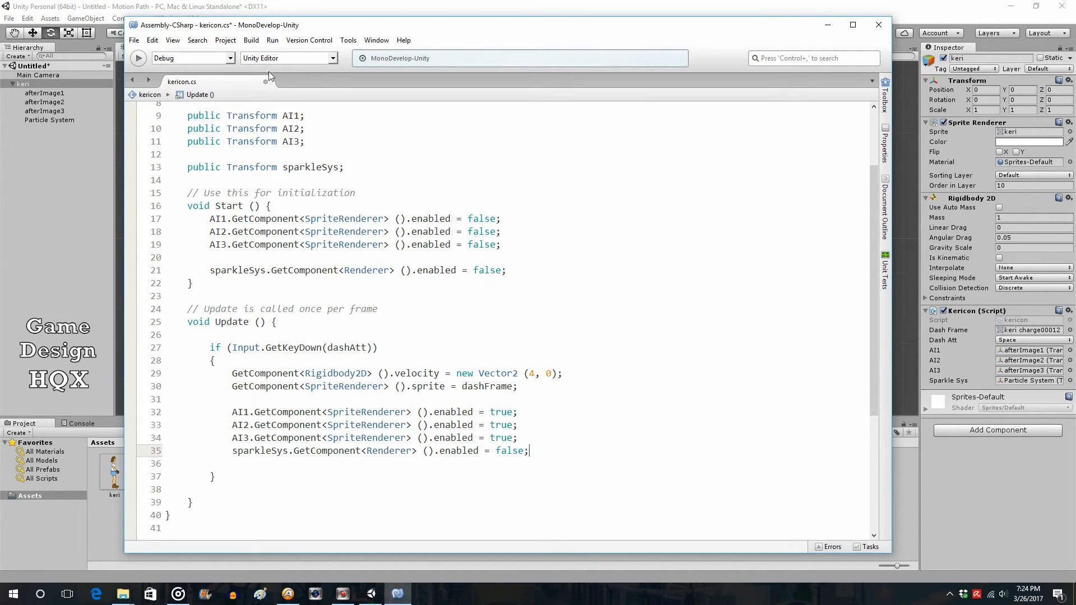
- Change the copied sparkleSys line in Update() to enabled = true and save the script
left_click(526, 452)
key("BackSpace")
key("BackSpace")
key("BackSpace")
key("BackSpace")
type("true")
left_click(134, 40)
left_click(145, 89)
- Return to Unity and run the game twice to test the dash with its sparkle trail, stopping play mode after each run
left_click(375, 11)
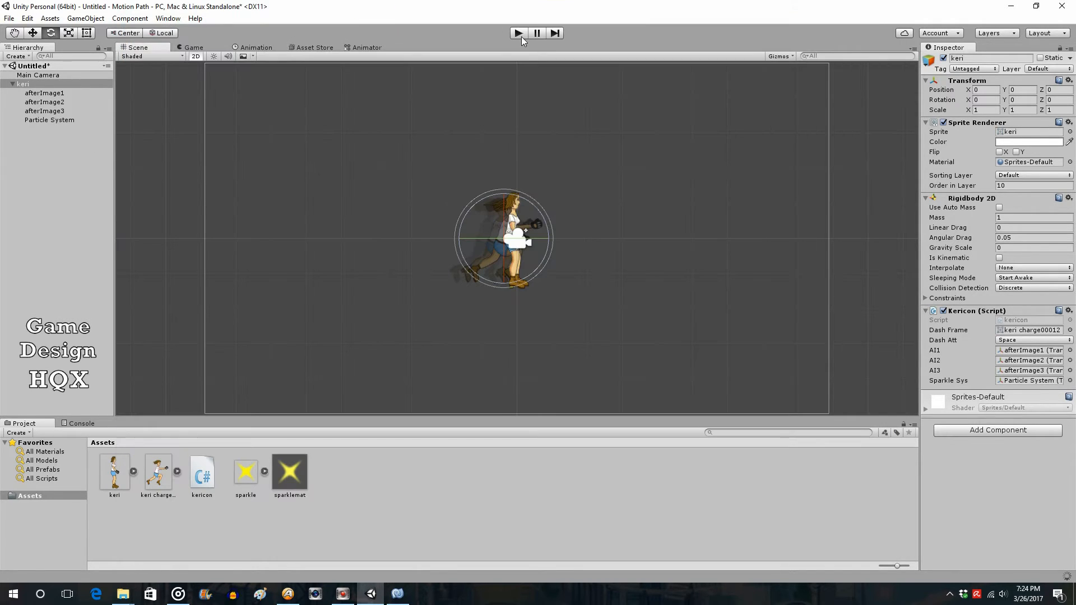
left_click(518, 33)
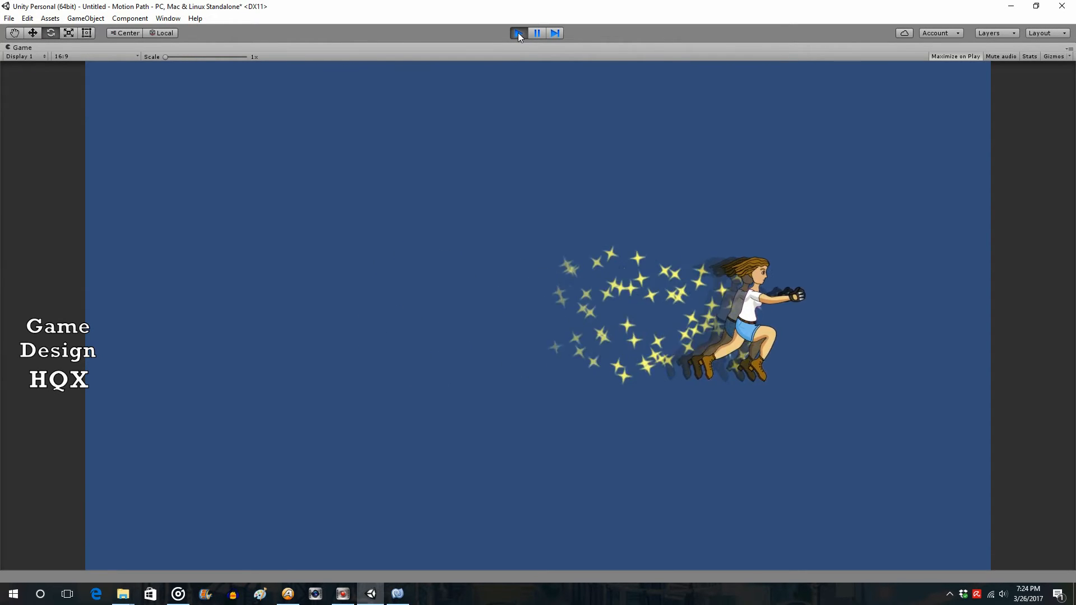
left_click(518, 33)
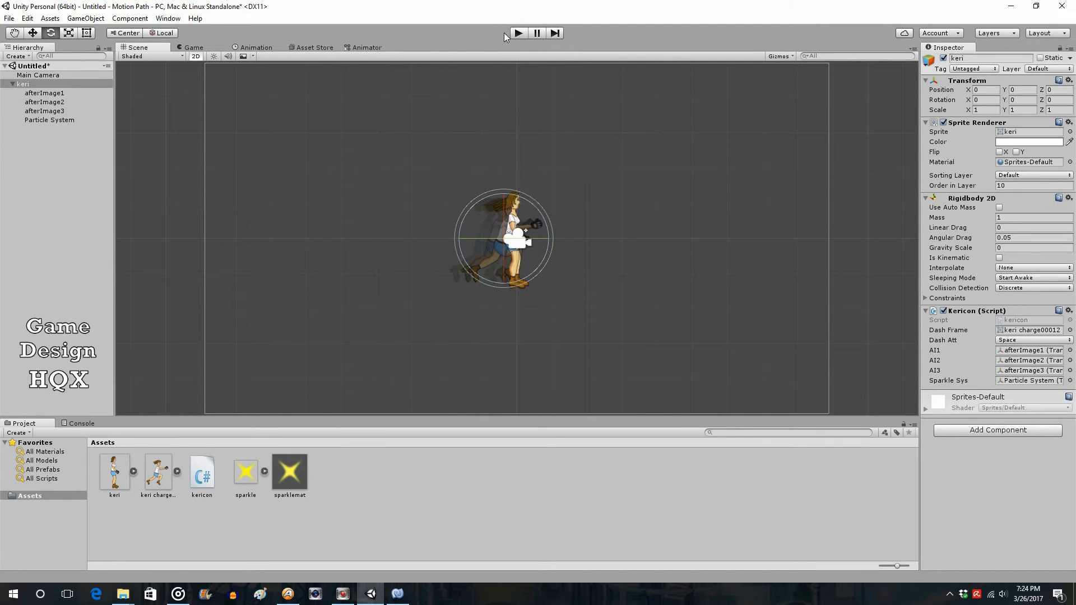
left_click(518, 34)
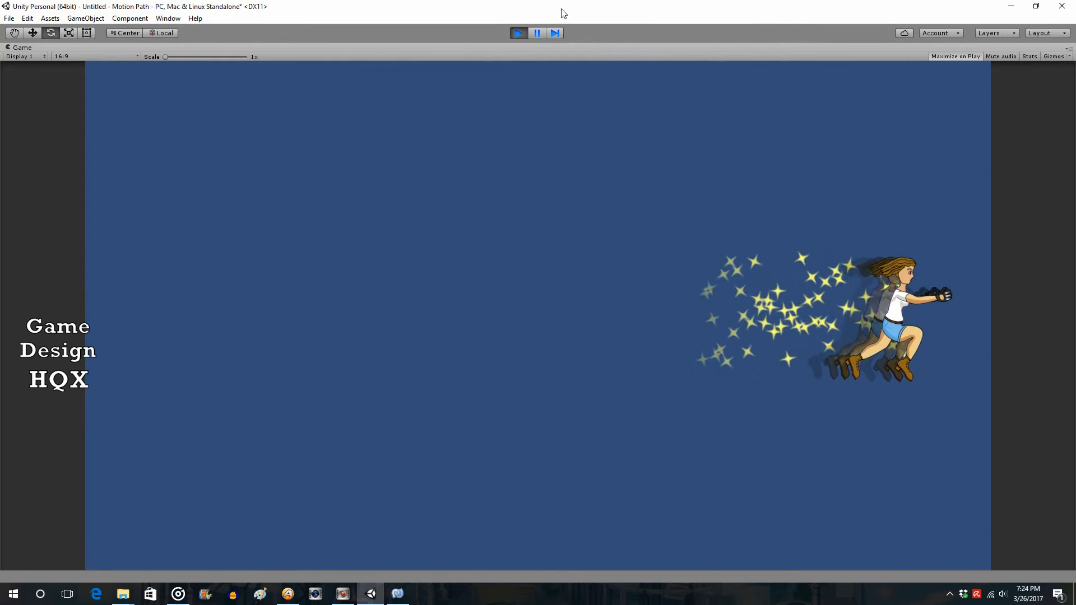
left_click(519, 34)
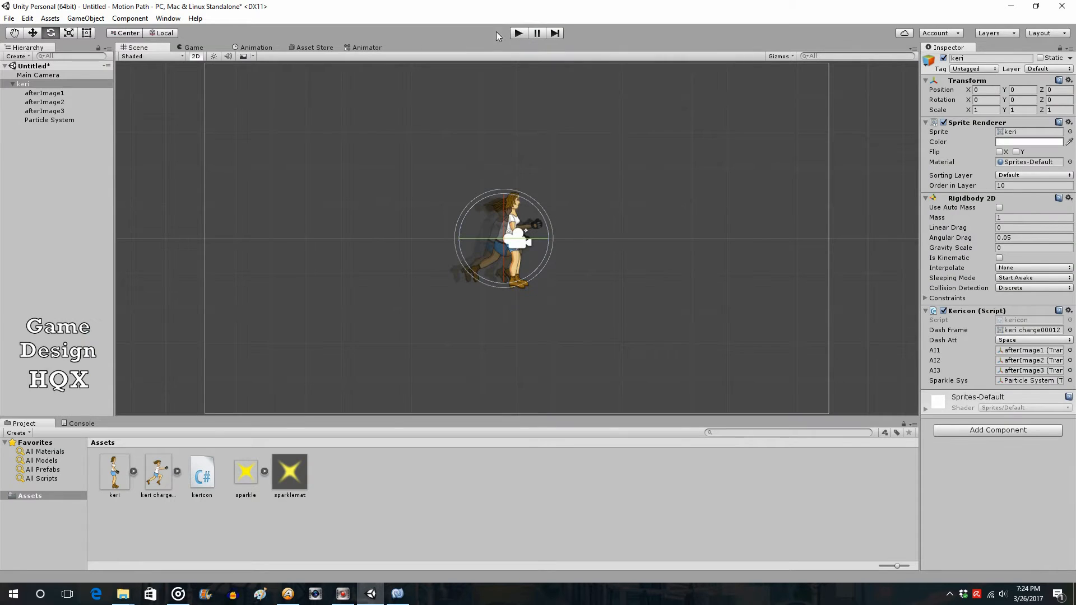
- Select the Particle System in the hierarchy to review its settings
left_click(52, 119)
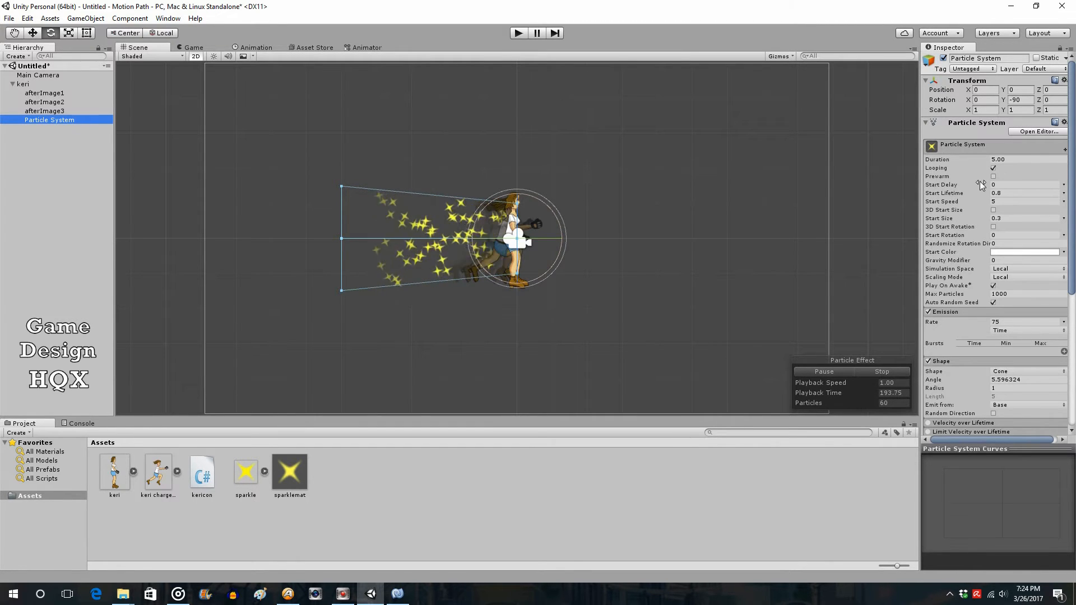
- Run the game twice to check when the sparkles start during the dash, stopping play mode after each run
left_click(519, 33)
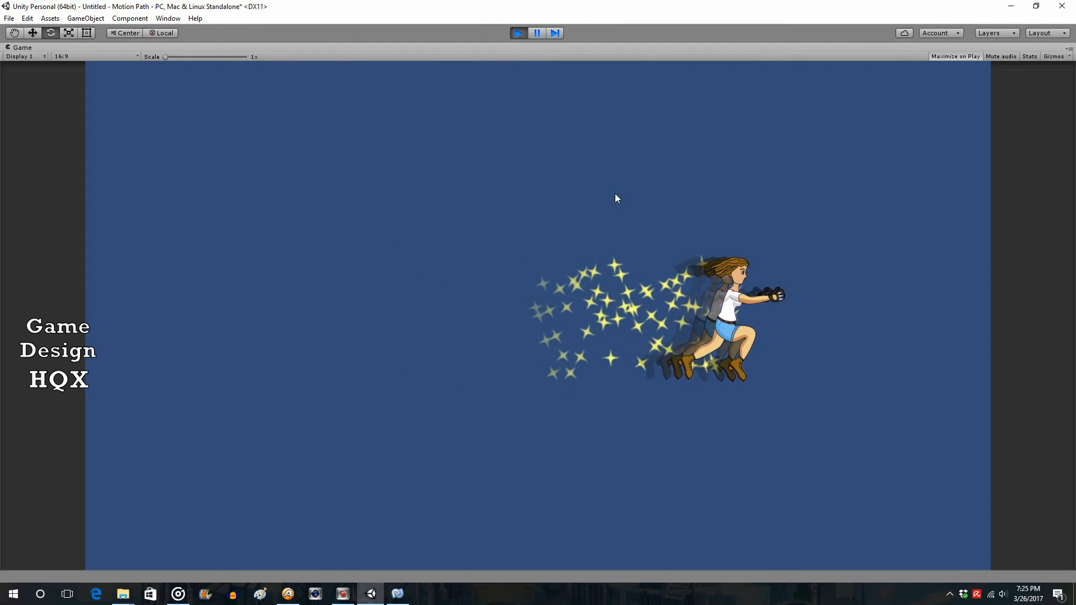
left_click(516, 33)
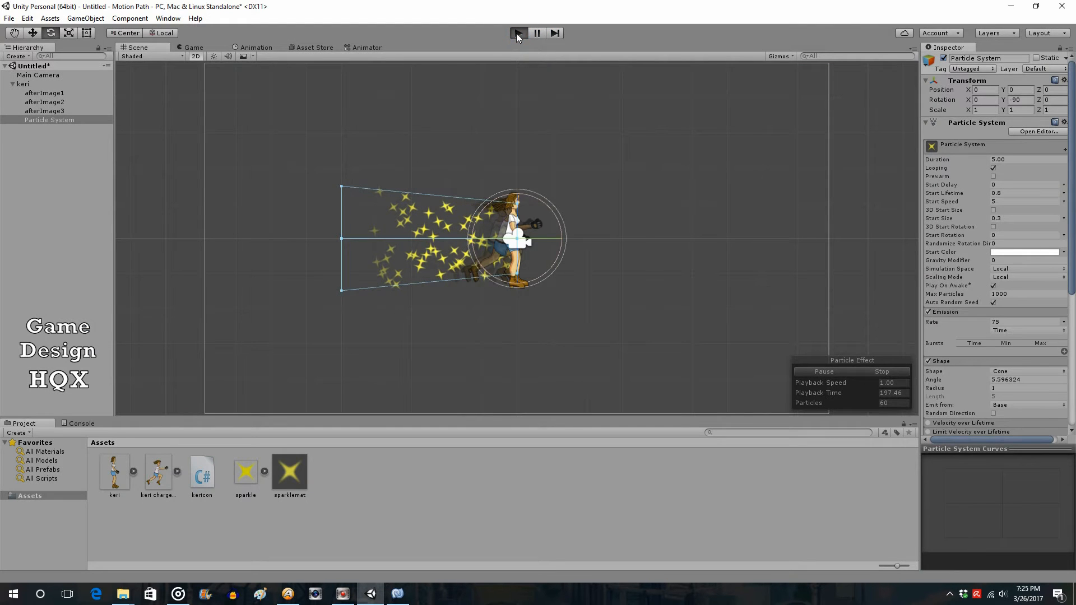
left_click(517, 32)
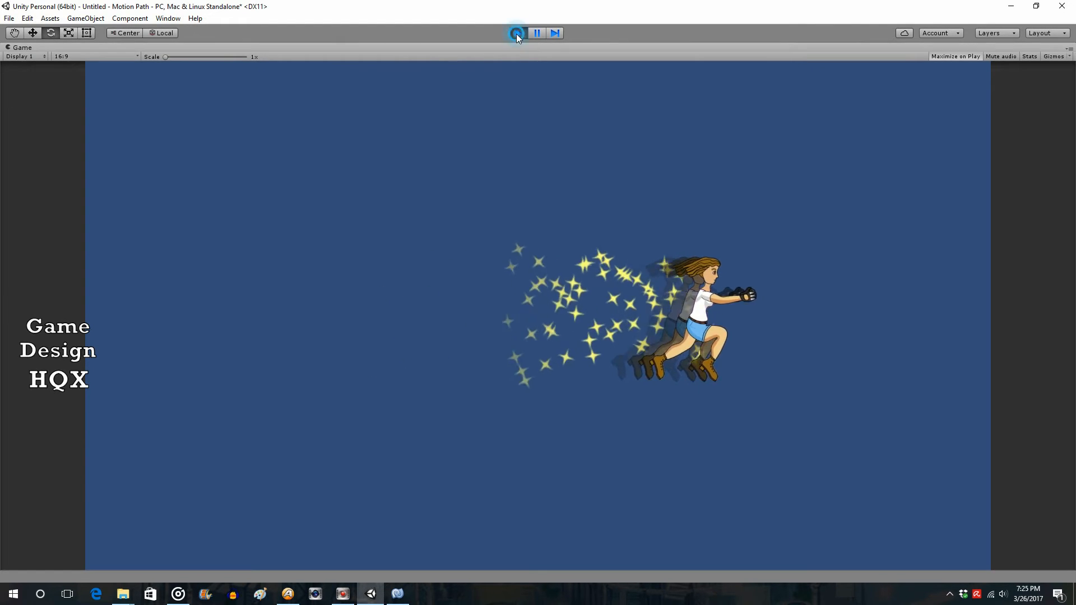
left_click(516, 33)
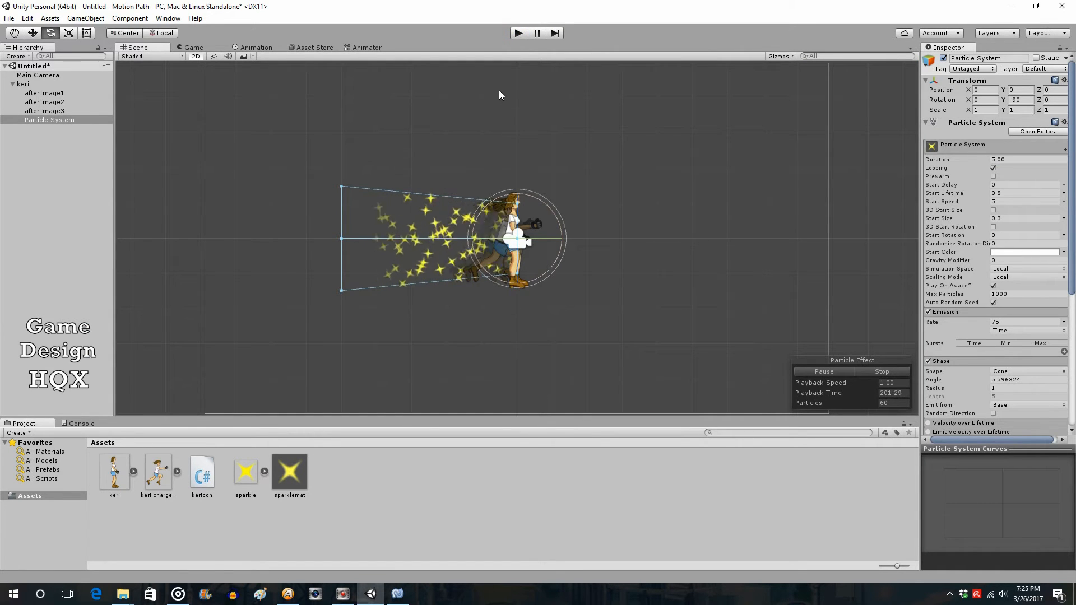
- Set the Particle System's Start Delay to 0.1 and test the dash in play mode
left_click(997, 184)
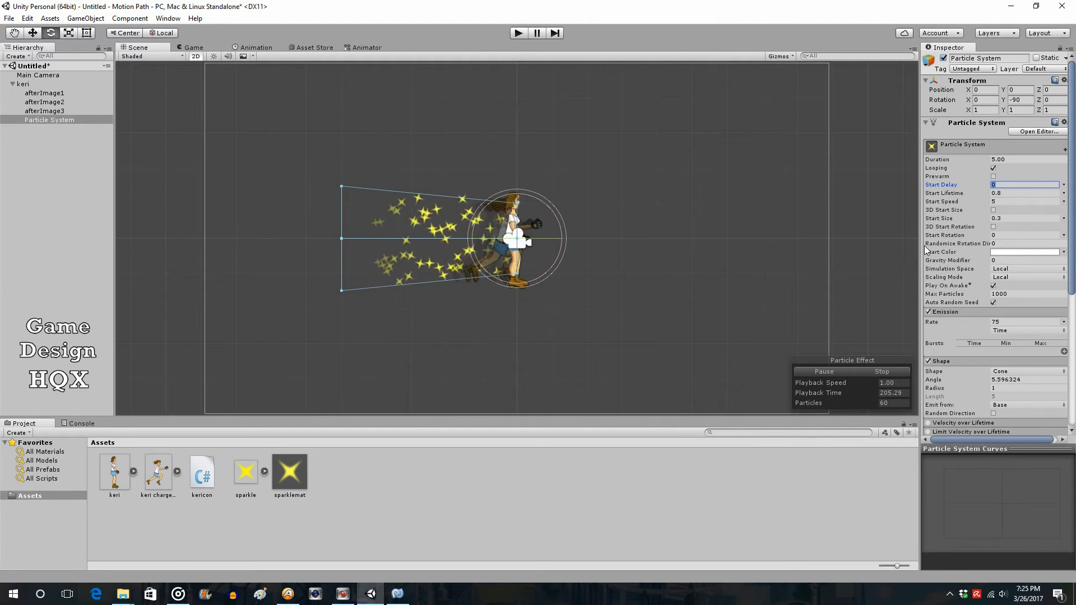
type(".")
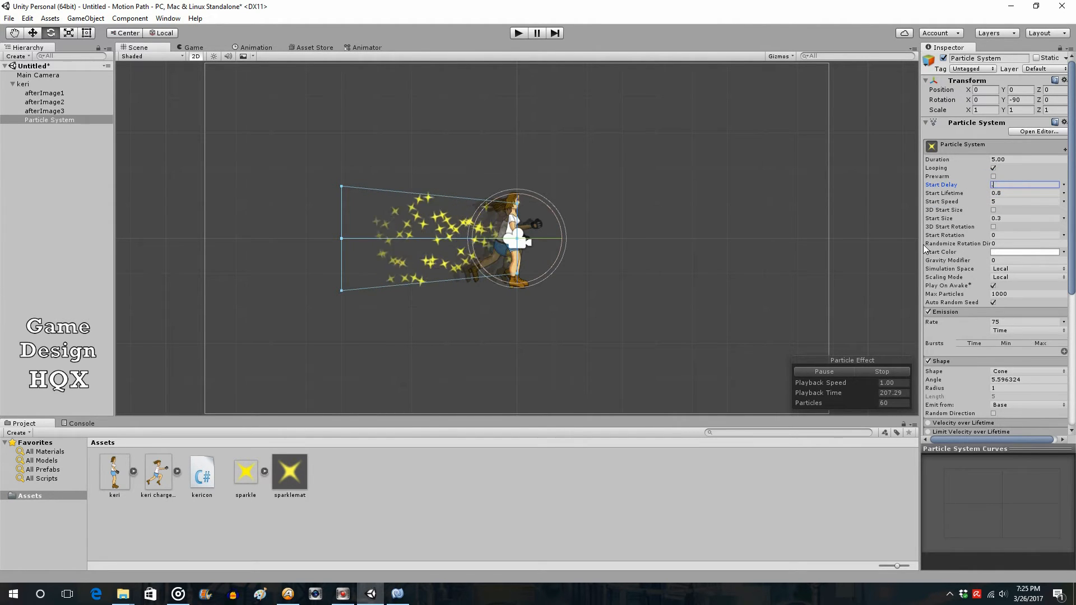
type("1")
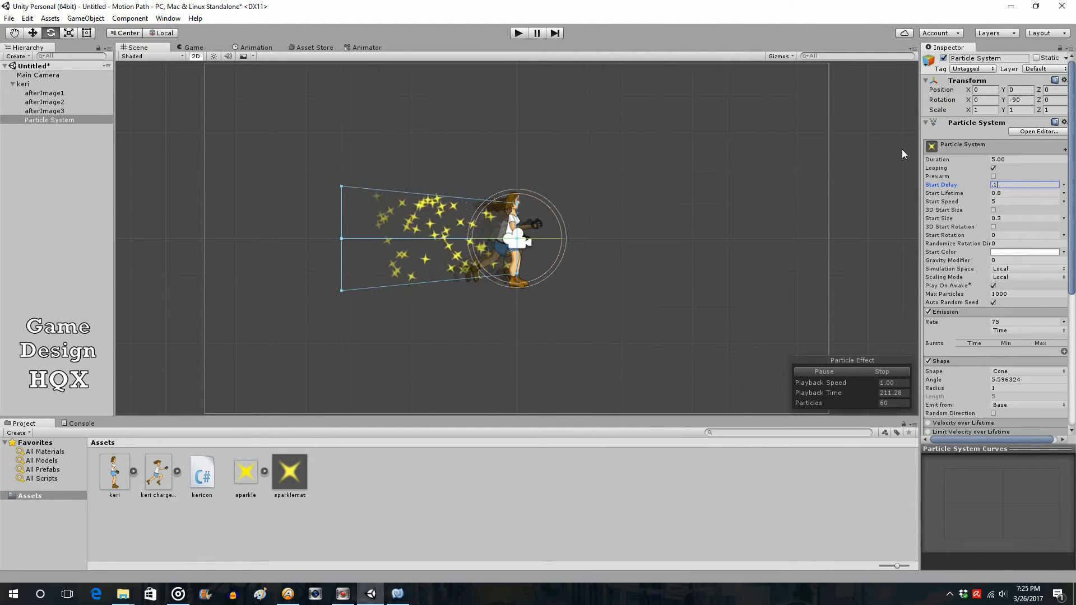
left_click(517, 33)
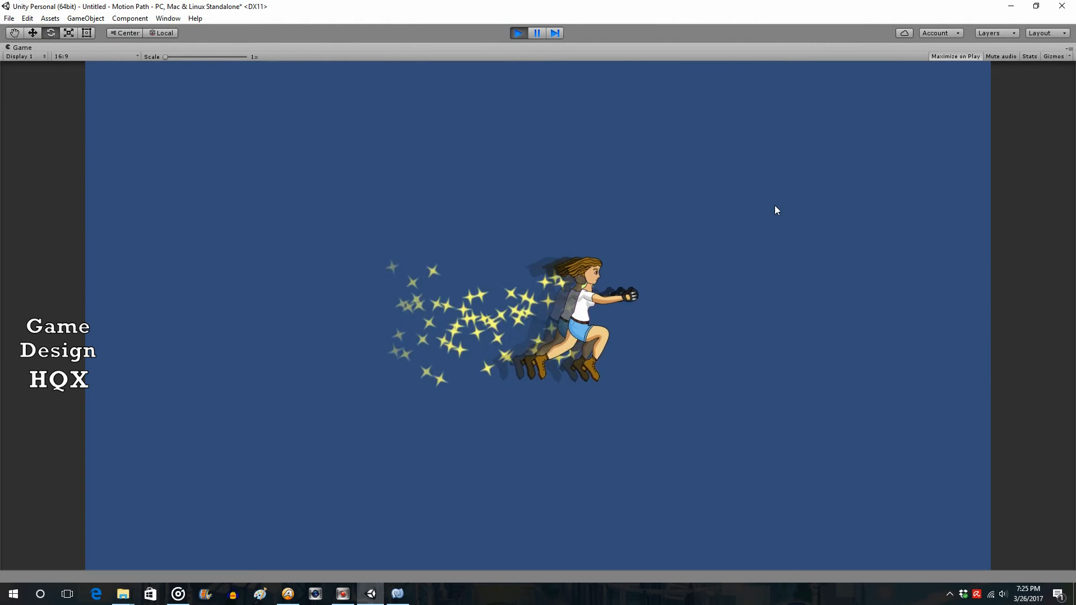
left_click(518, 34)
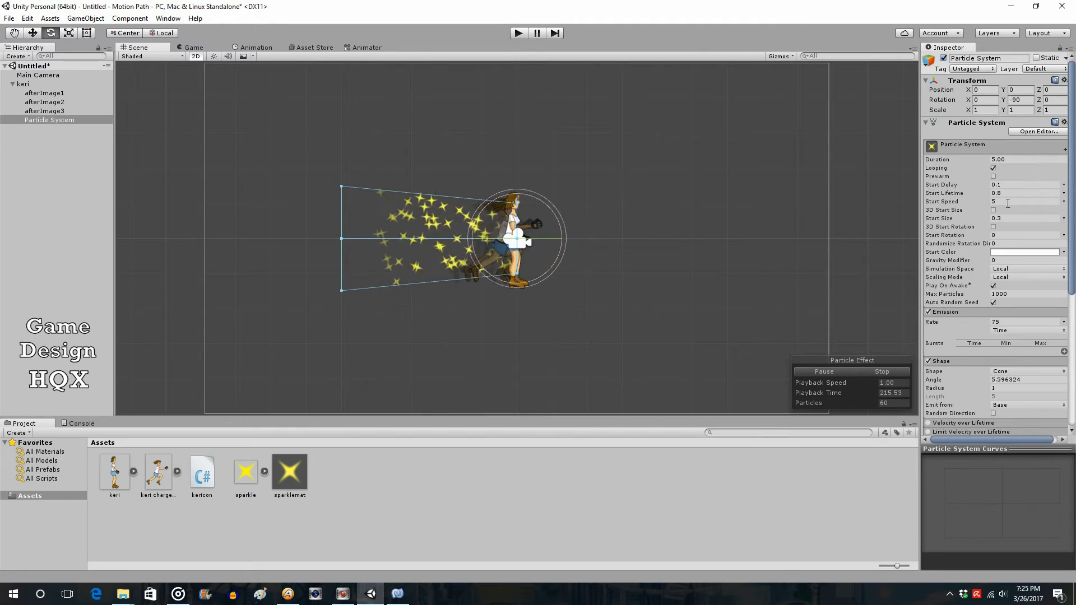
- Set the Particle System's Start Delay to 0.5 and run the game once to test the dash
left_click(1009, 184)
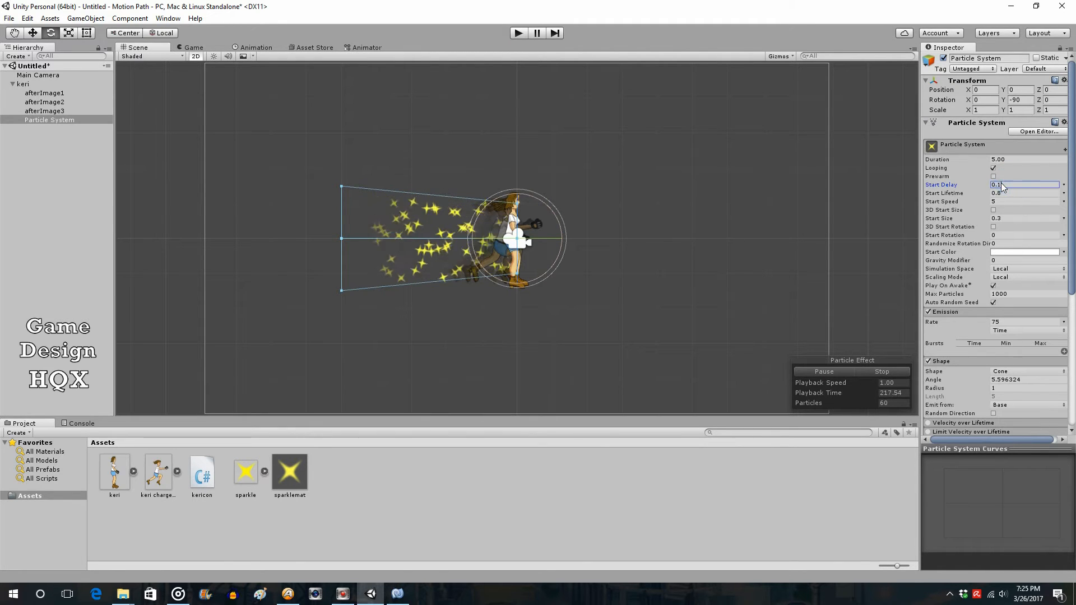
type("0.5")
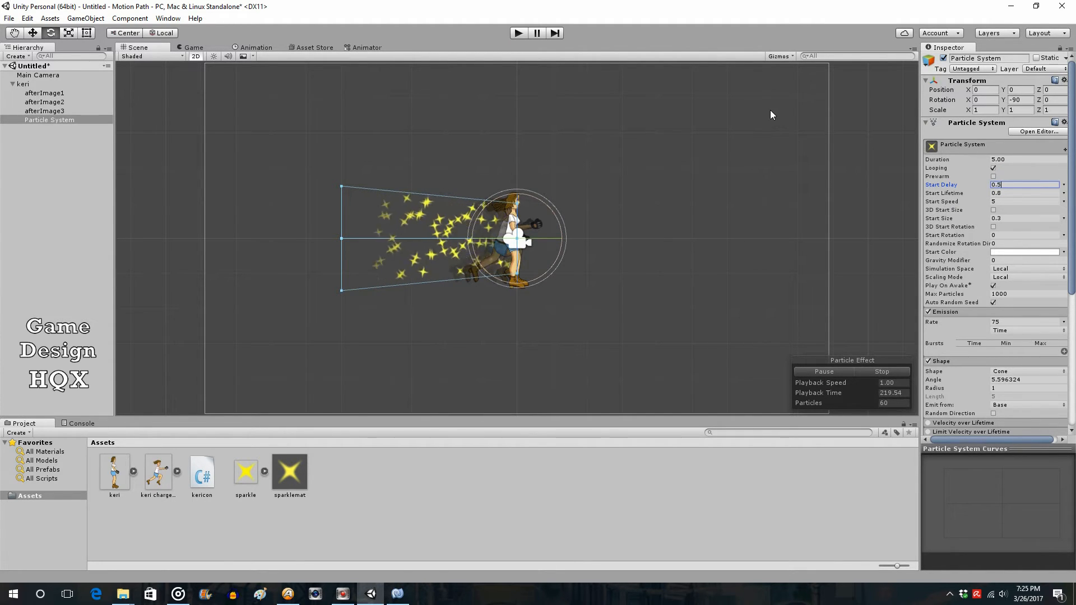
left_click(518, 33)
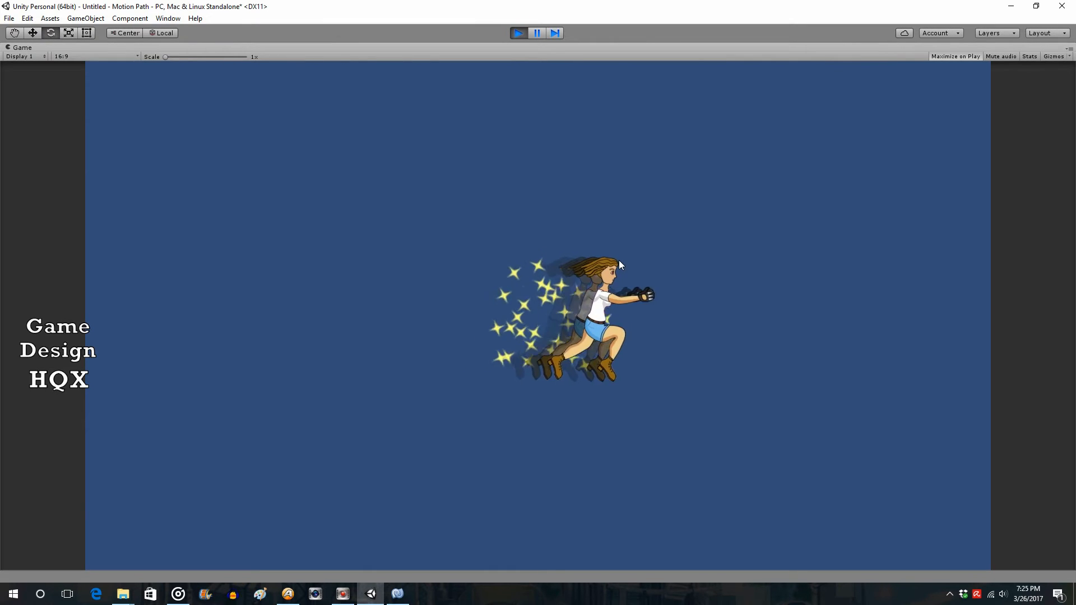
left_click(518, 32)
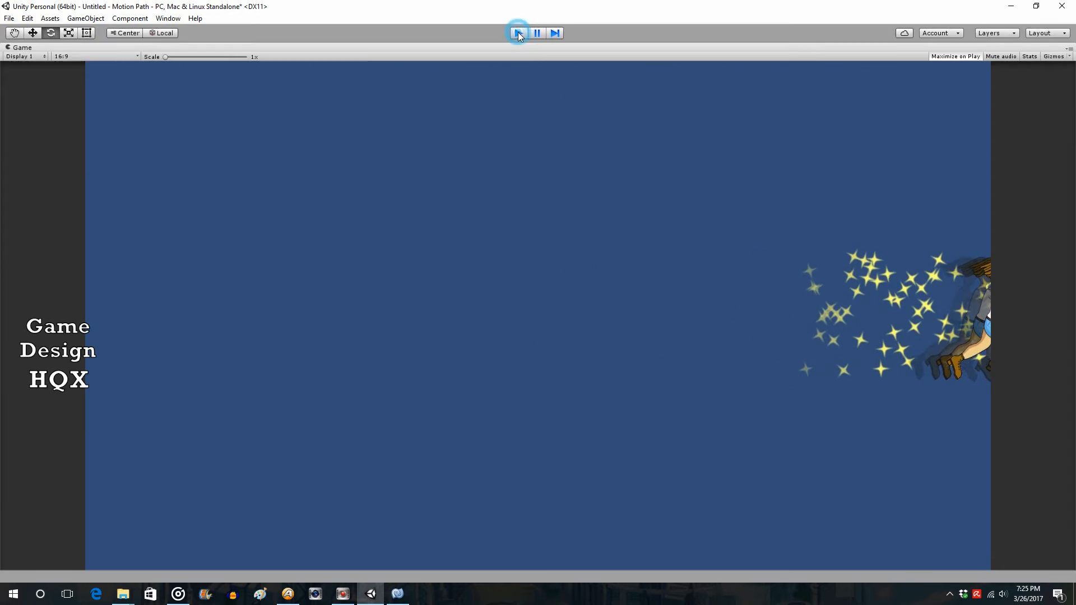
- Run the game three more times to check the delayed sparkle trail during the dash, stopping play mode after each run
left_click(518, 34)
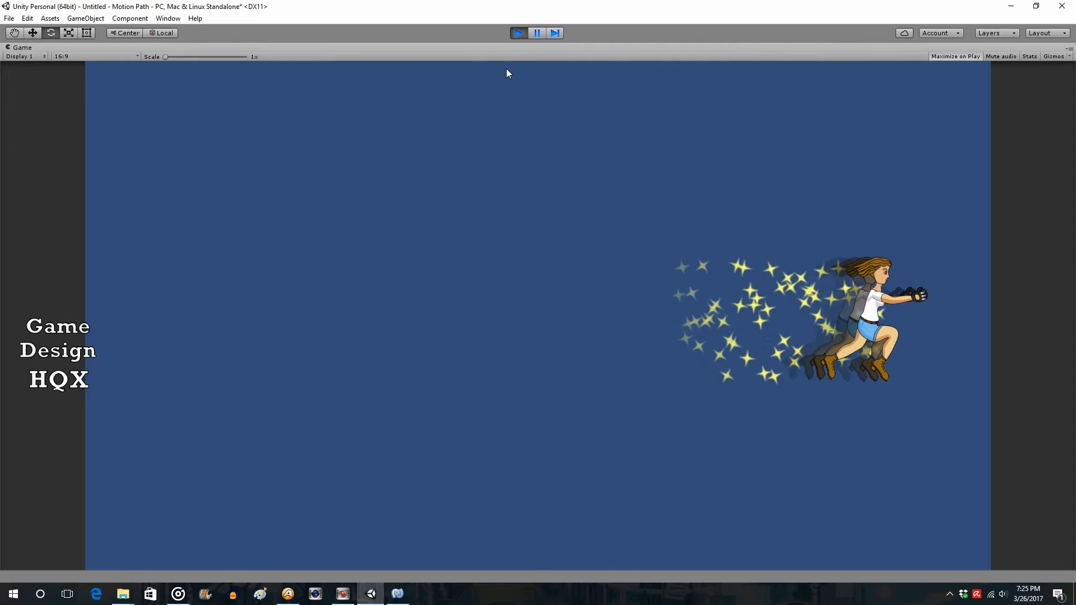
left_click(518, 32)
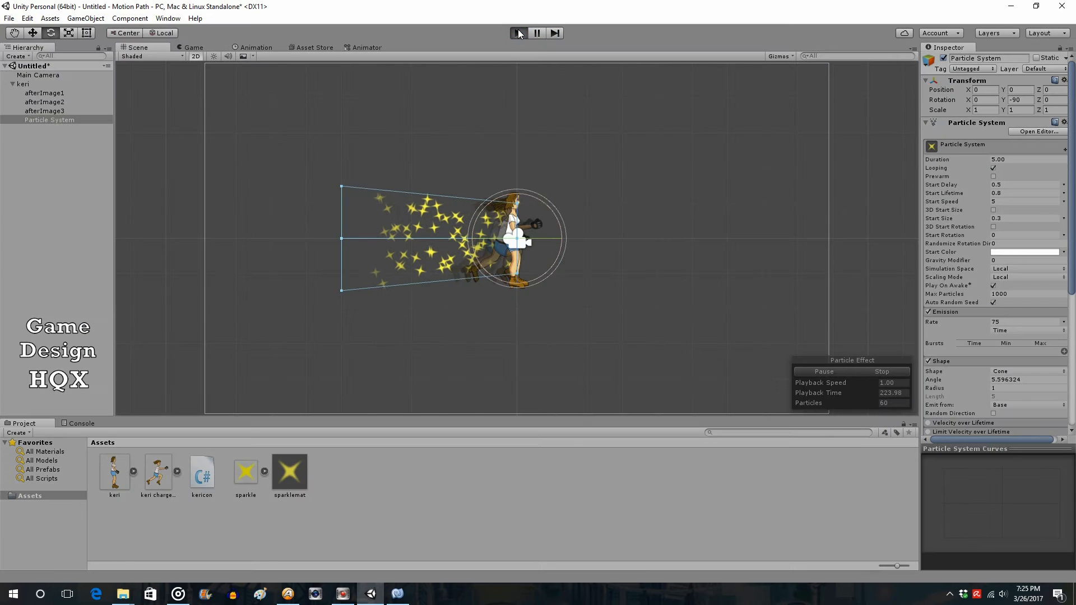
left_click(518, 32)
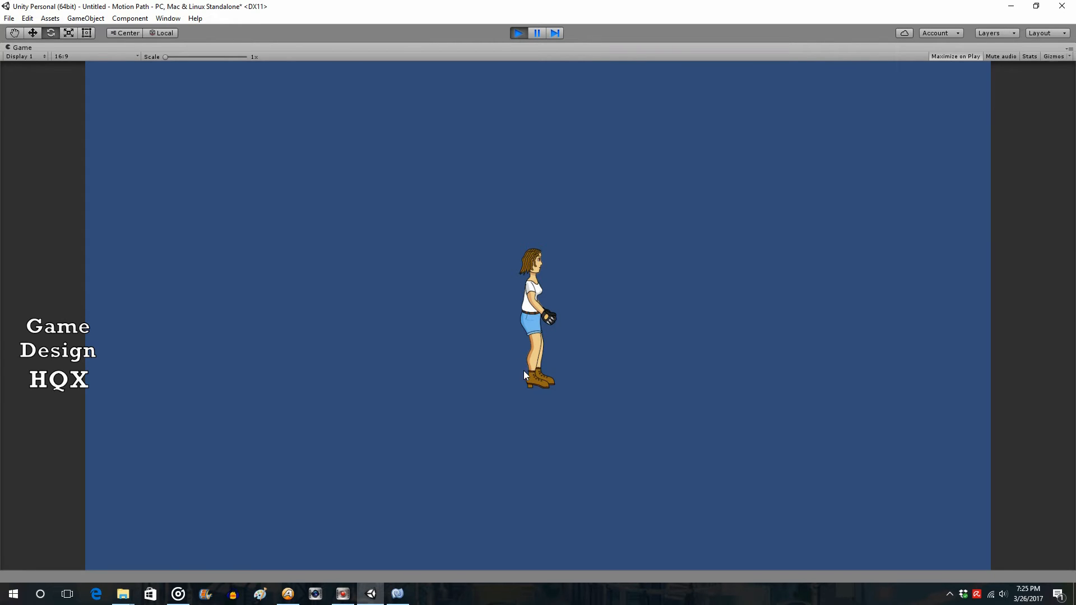
key("Right")
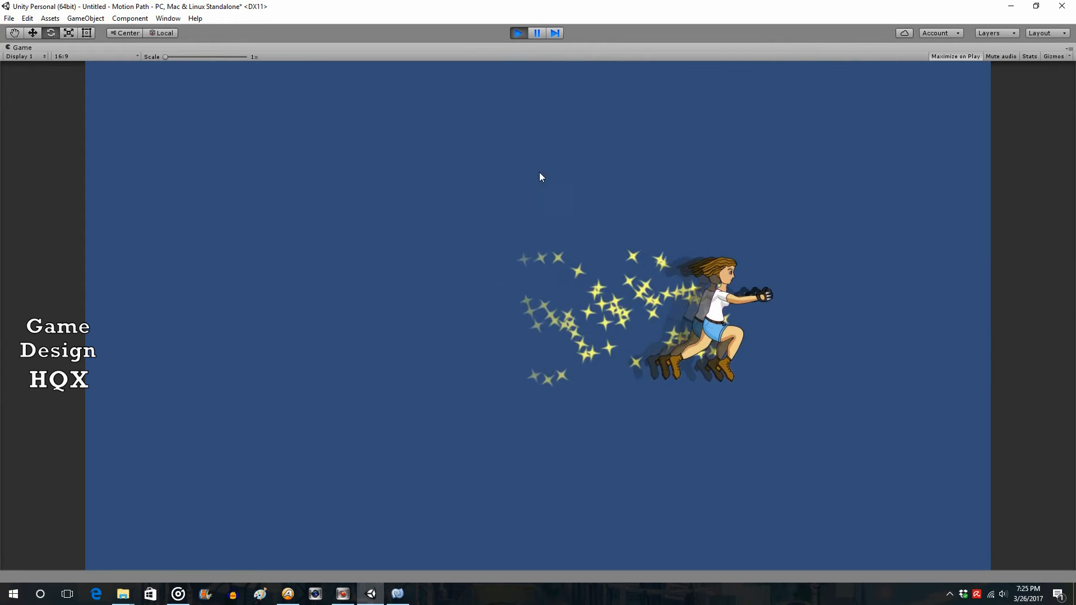
left_click(522, 35)
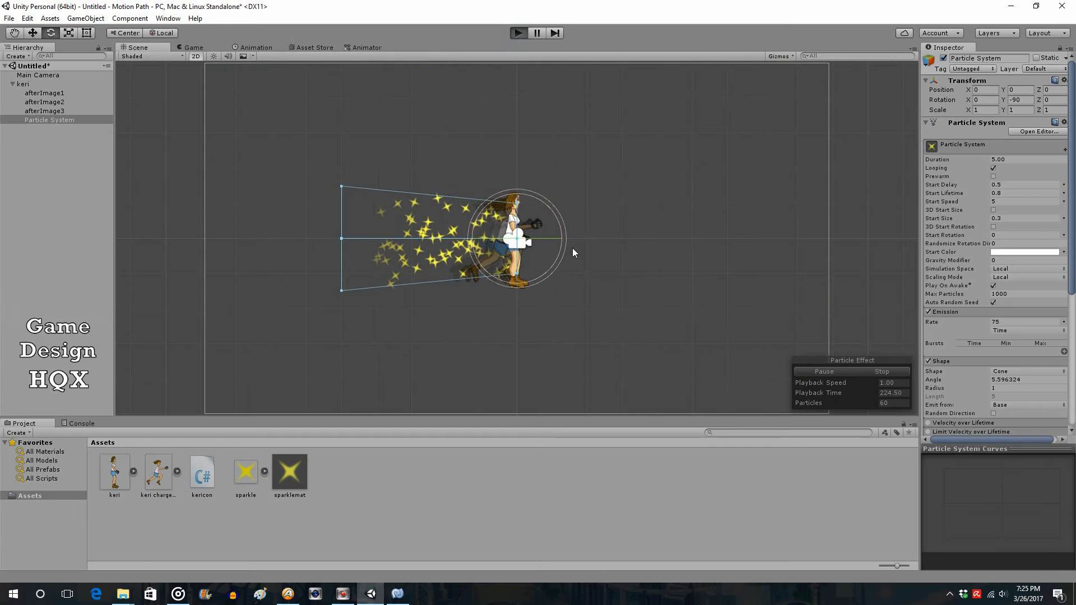
key("ctrl+p")
key("Right")
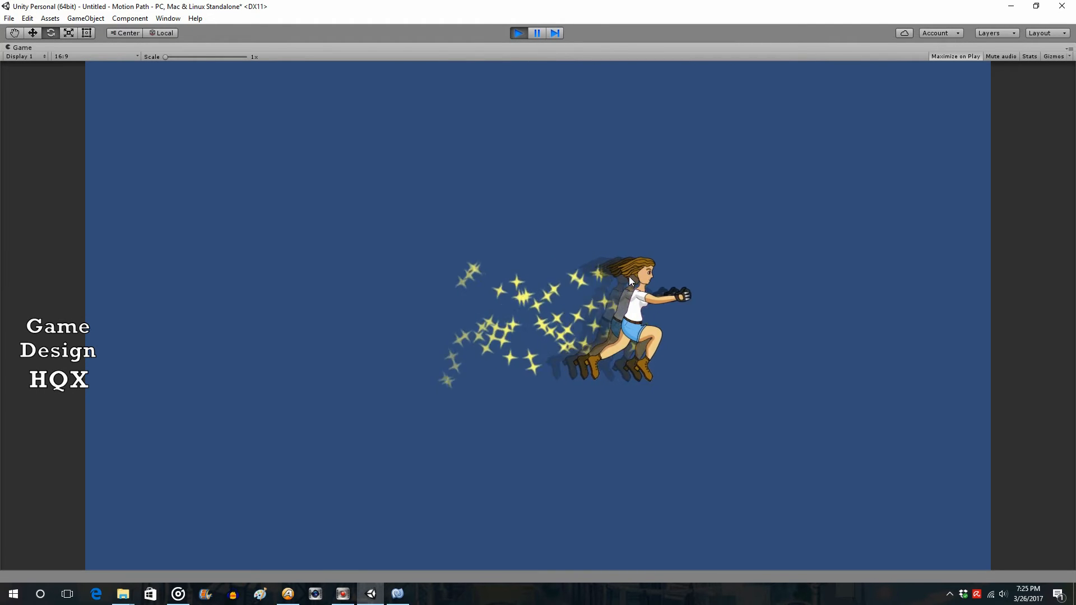
left_click(515, 33)
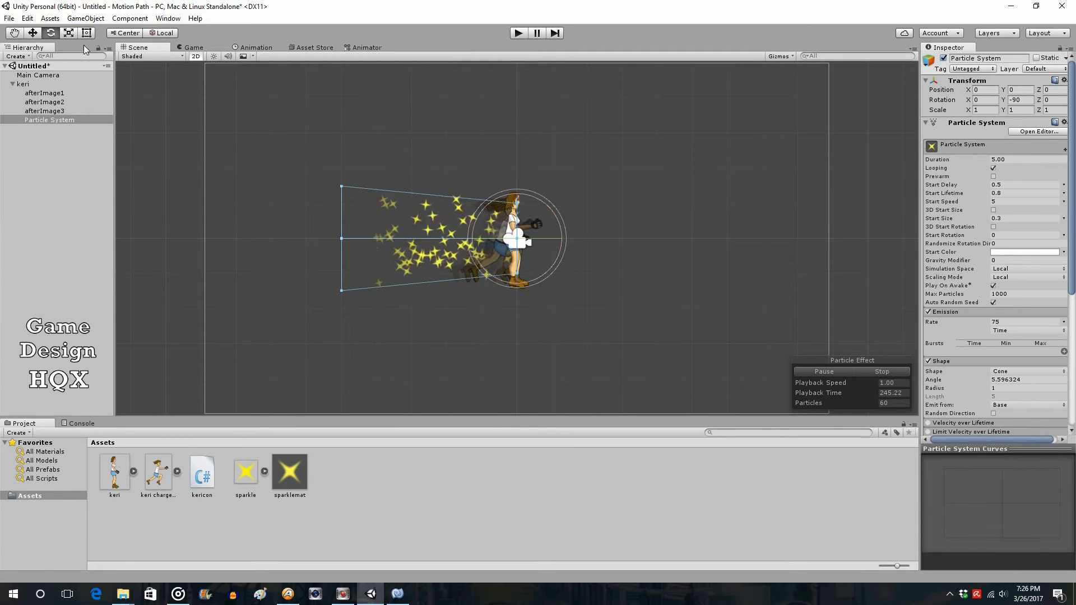
- Create a second particle system and rotate it to emit behind the character, setting its Y rotation to 90
left_click(85, 19)
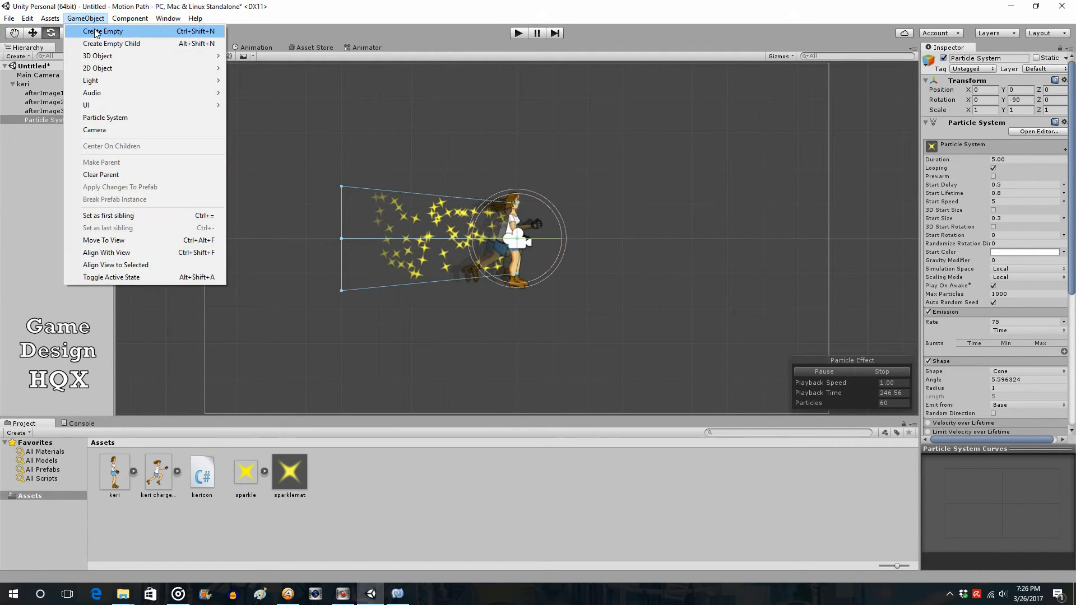
left_click(108, 118)
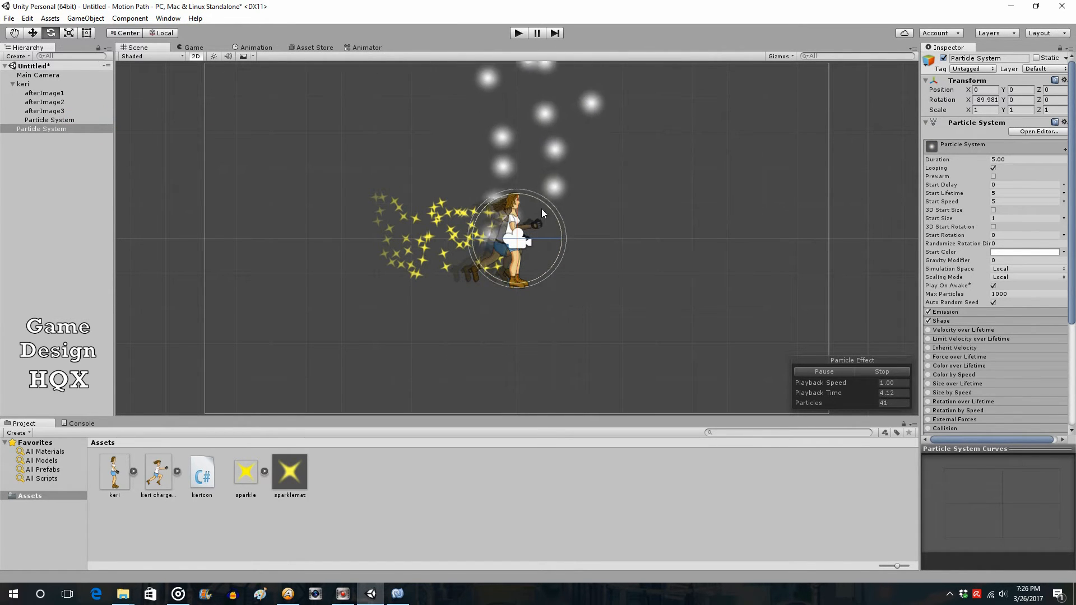
left_click_drag(550, 210, 412, 175)
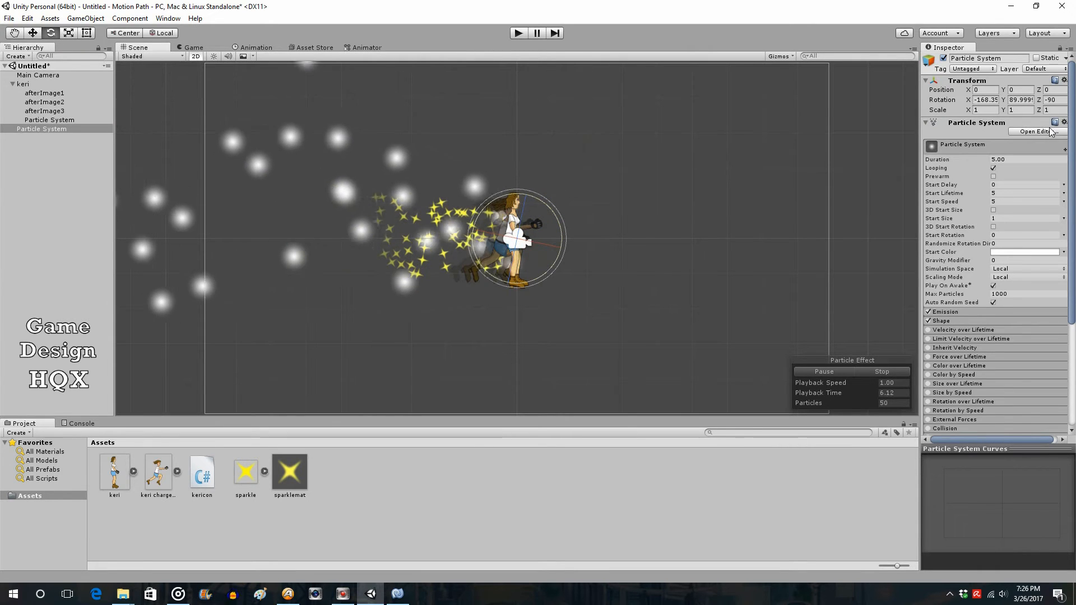
left_click(1020, 100)
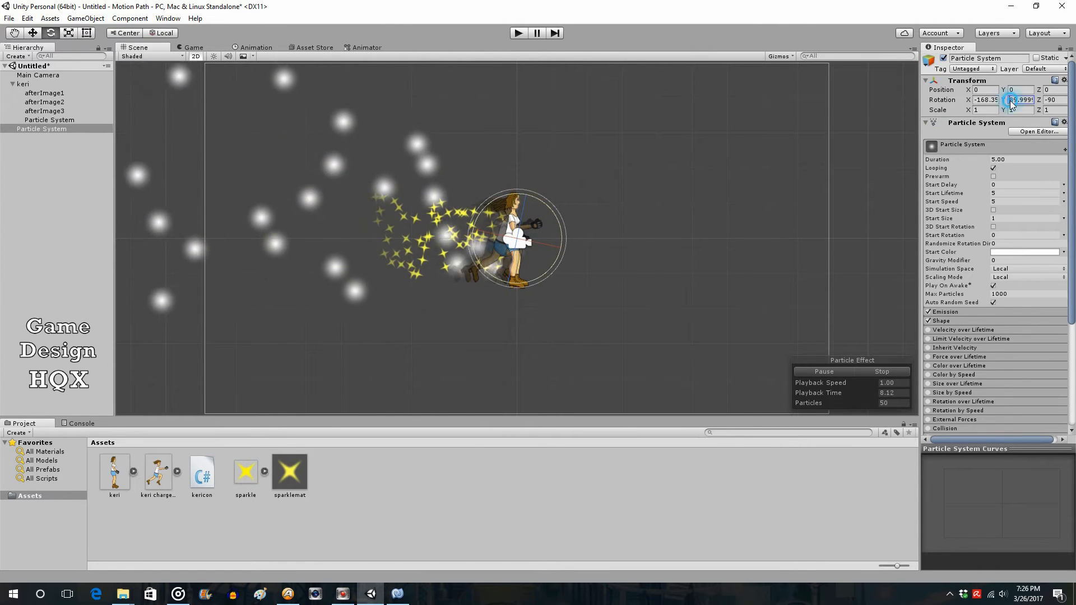
type("90")
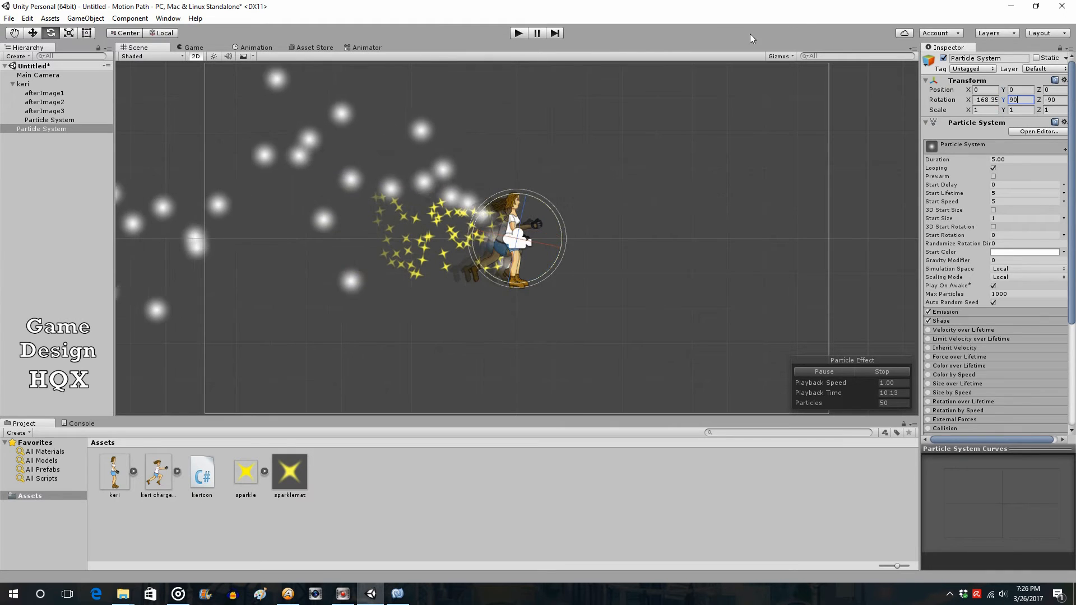
- Narrow the new particle system's cone angle to about 9.8 and rotate the emitter to about -182 on X
left_click(34, 35)
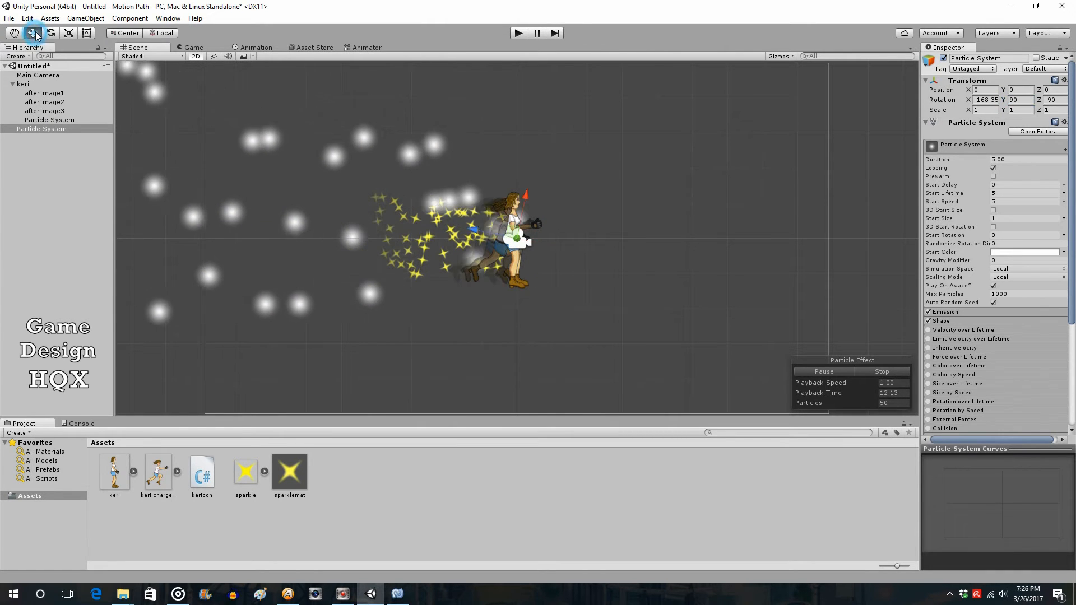
left_click(985, 322)
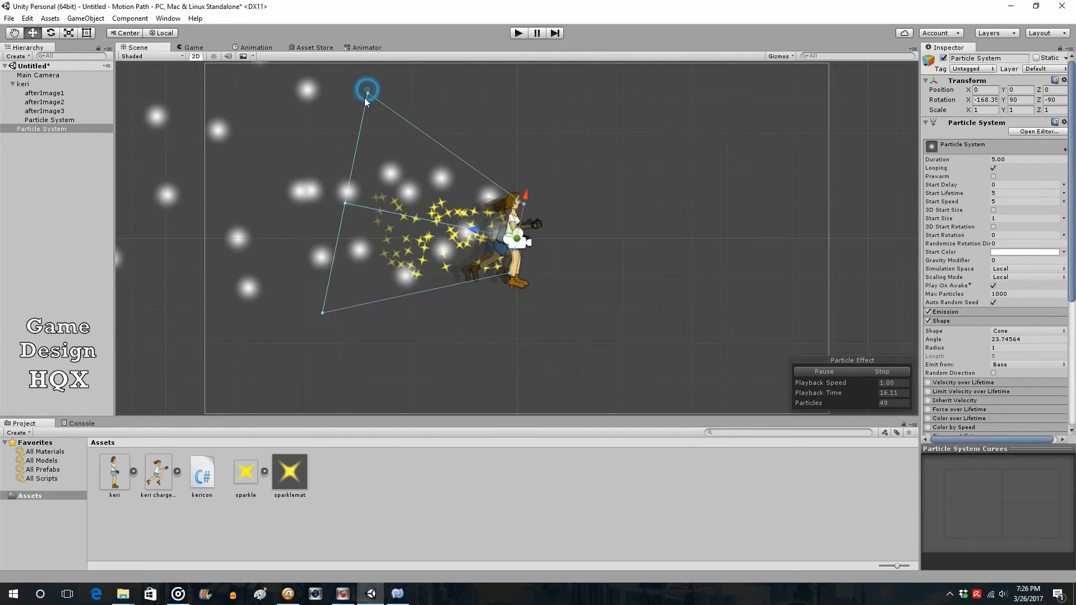
left_click_drag(365, 92, 357, 140)
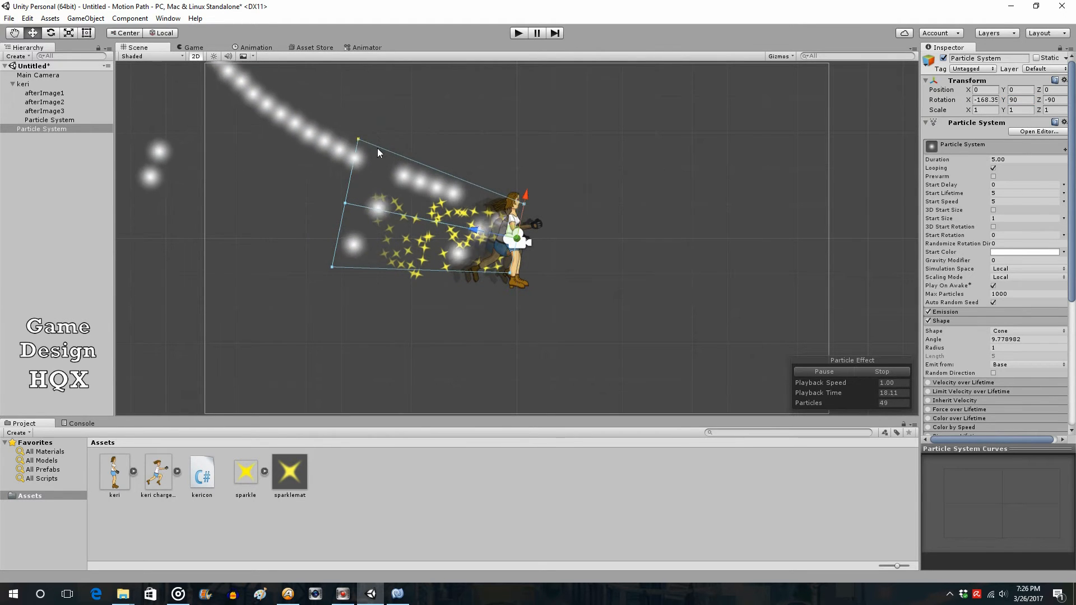
key("e")
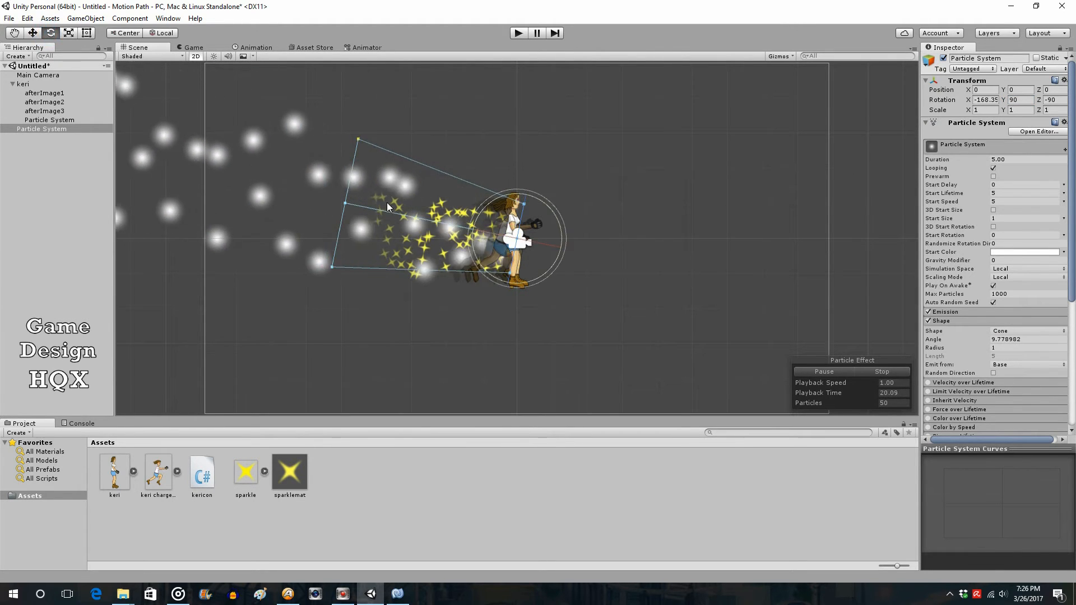
left_click_drag(561, 231, 555, 215)
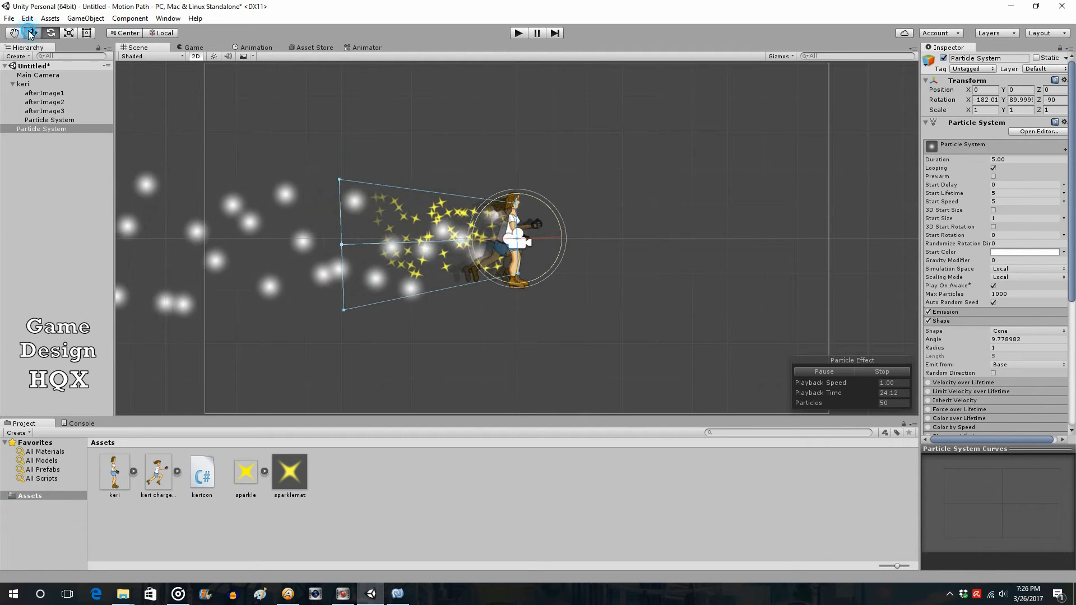
- Reduce the new emitter's cone angle to 0 and shrink its radius to about 0.29
key("w")
left_click_drag(339, 178, 340, 218)
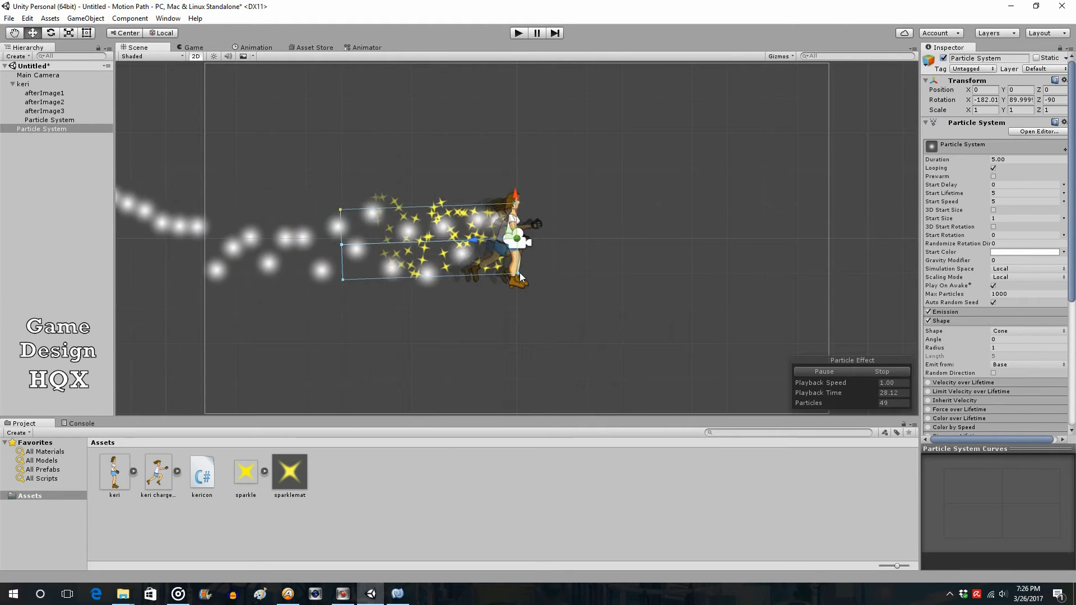
left_click_drag(520, 272, 517, 247)
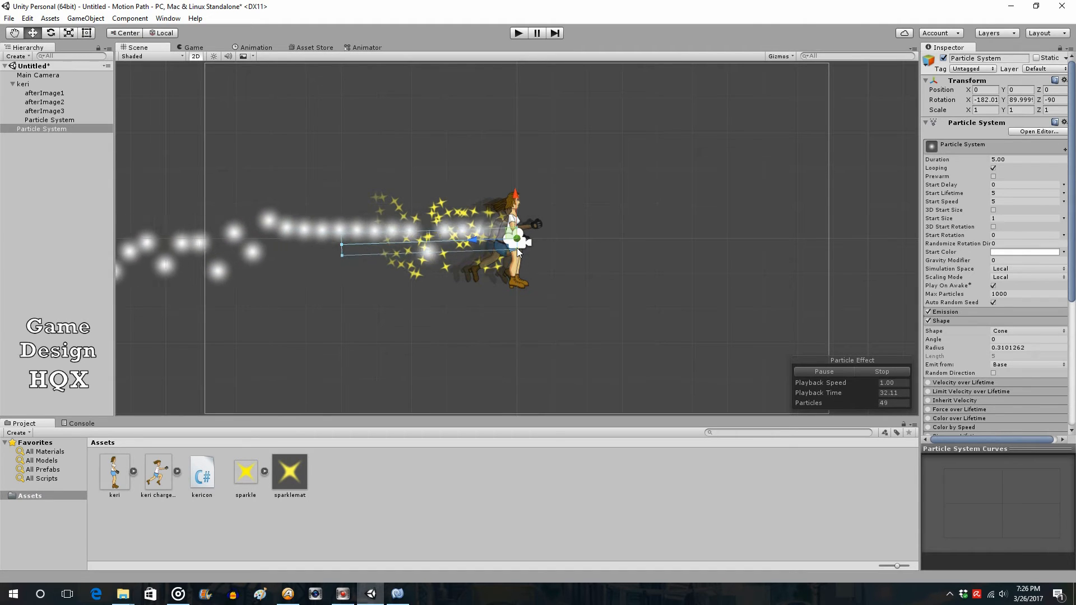
- Move the new particle system down to the character's feet, at about Y -0.94, and set its X rotation to -180
left_click_drag(513, 194, 513, 224)
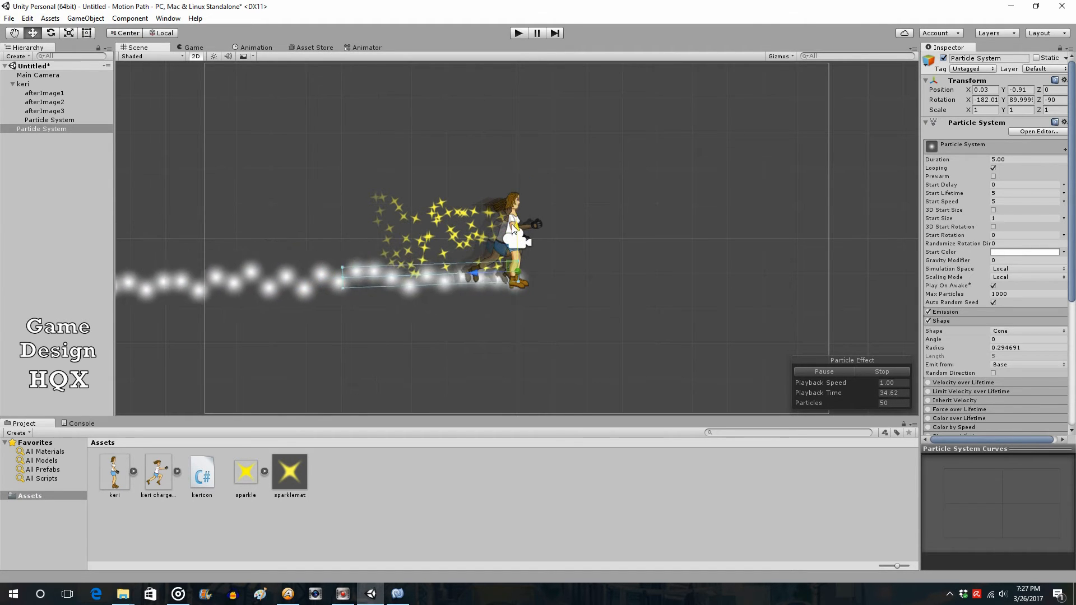
left_click(975, 100)
left_click_drag(976, 97, 1002, 101)
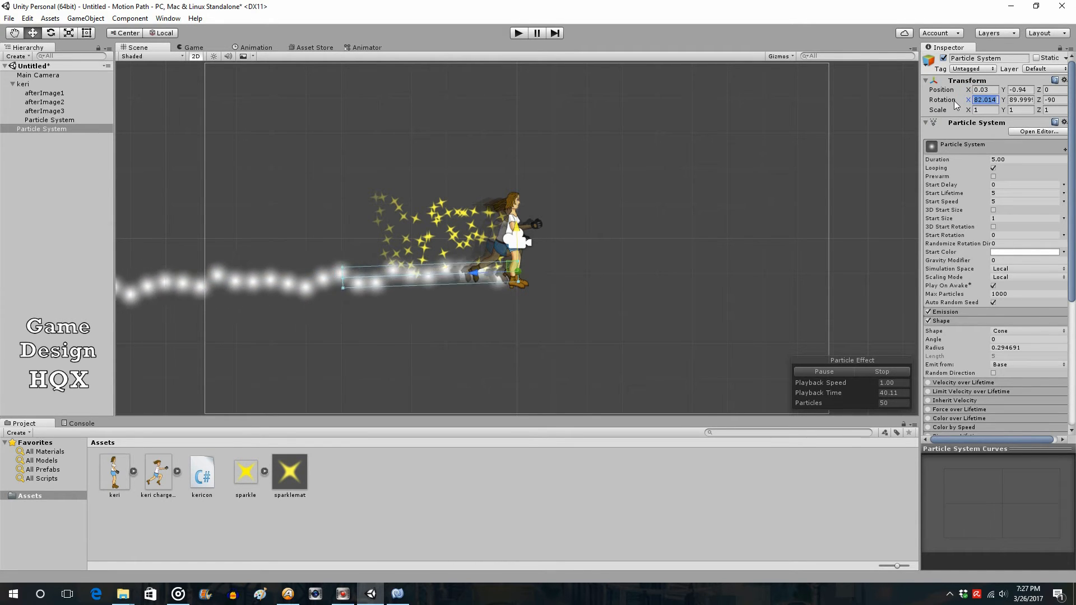
type("-180")
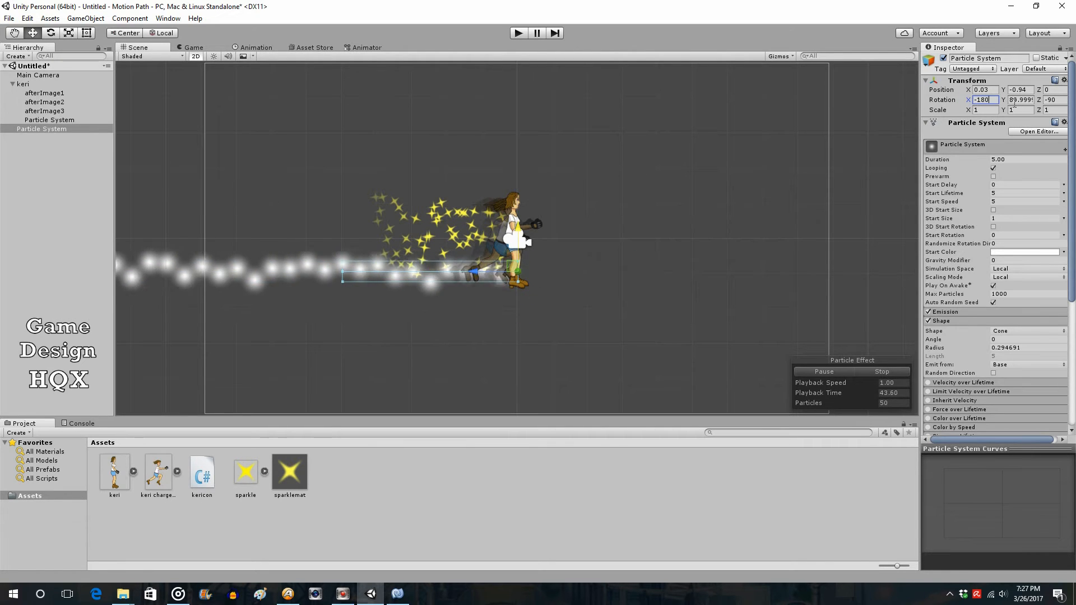
- Set the new particle system's Y rotation to exactly 90
key("Tab")
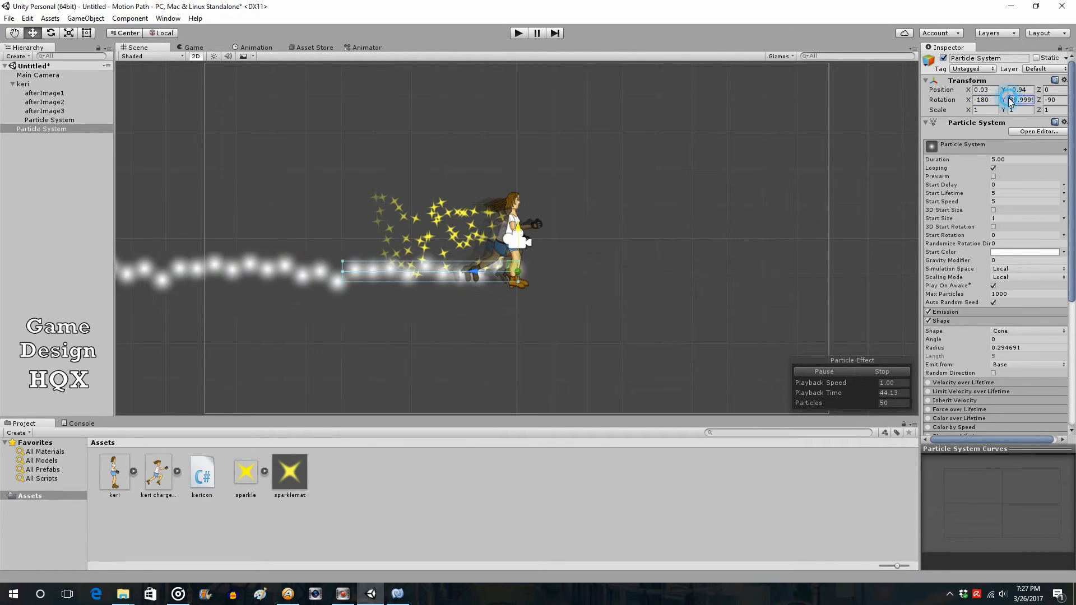
type("90")
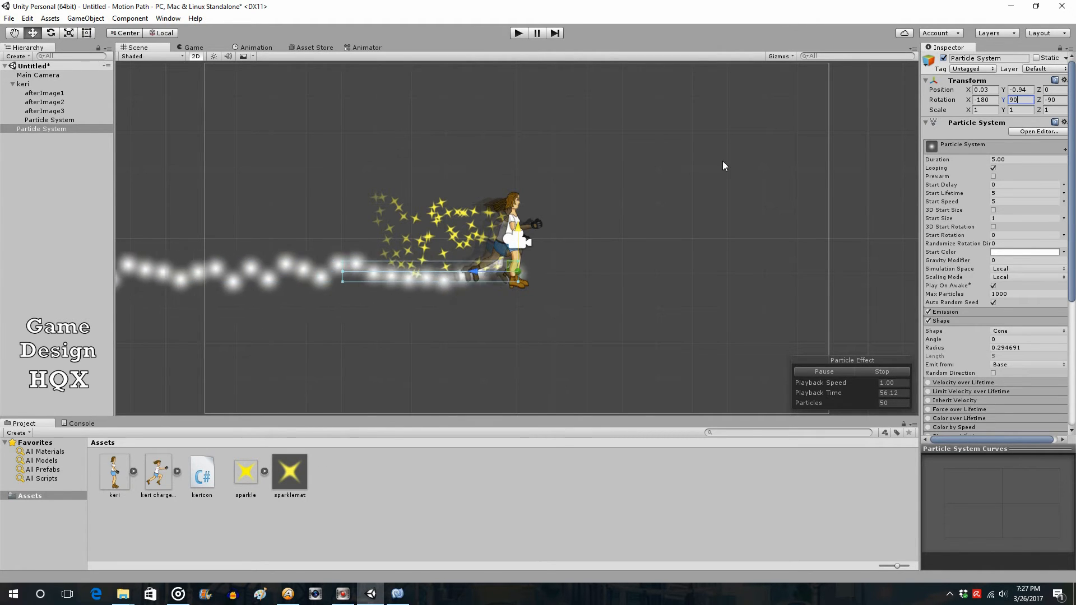
- Give the foot-level particles a start size of 0.1 and a start lifetime of 1
left_click(1007, 194)
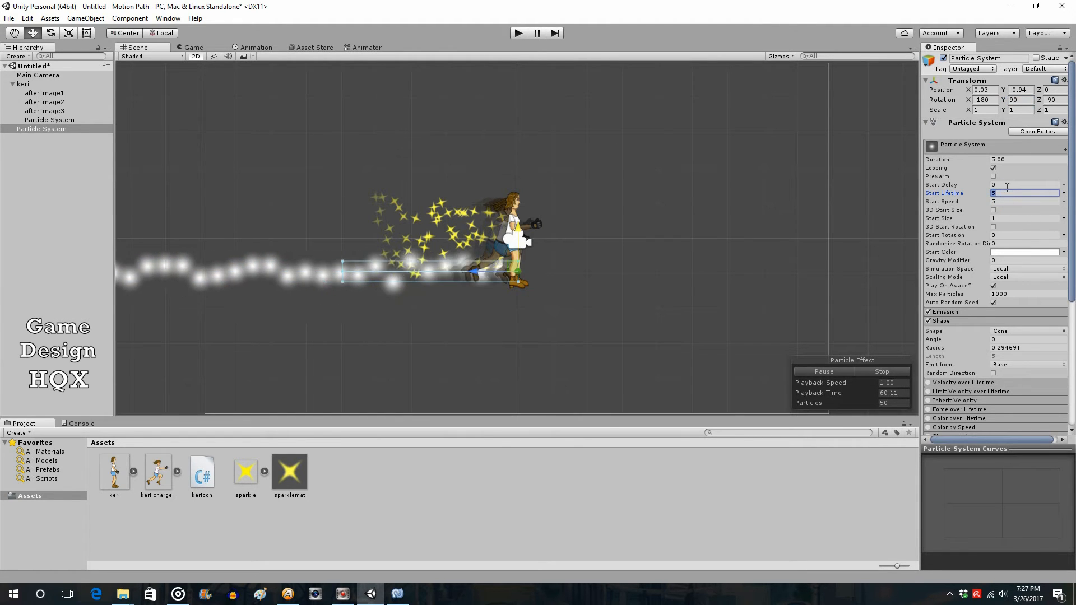
left_click(1004, 186)
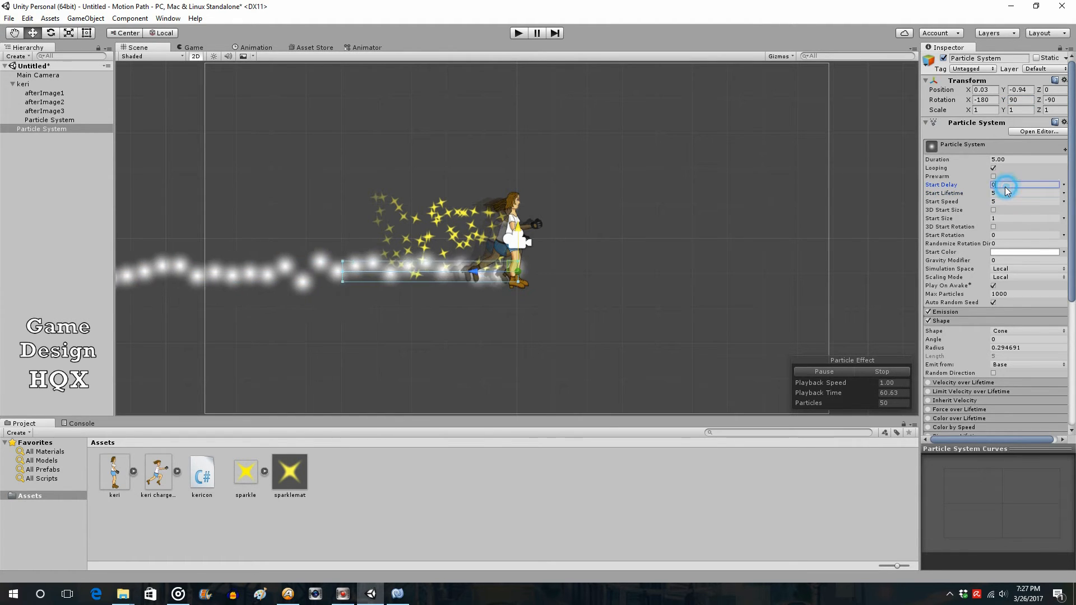
left_click(1001, 219)
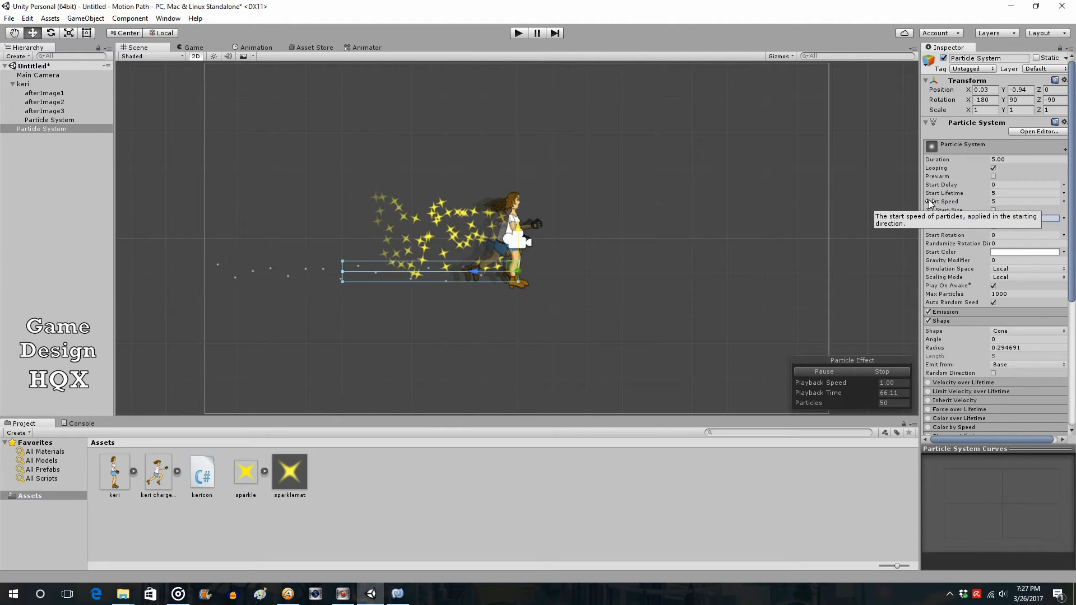
left_click(997, 194)
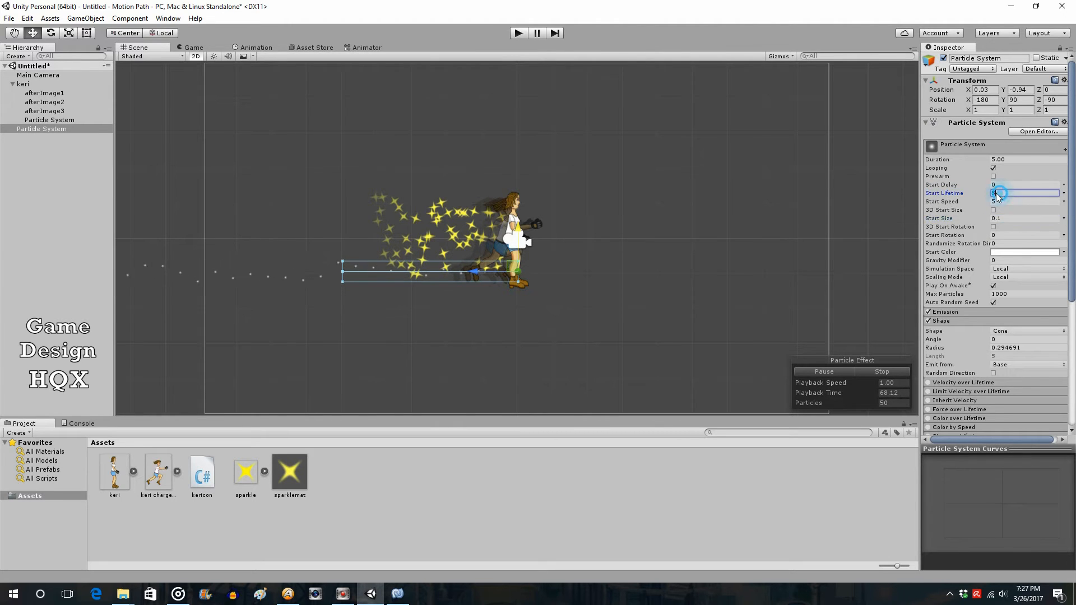
- Change the foot particles' start color to a dark gray with RGB values of about 83, 83, 83
left_click(1004, 253)
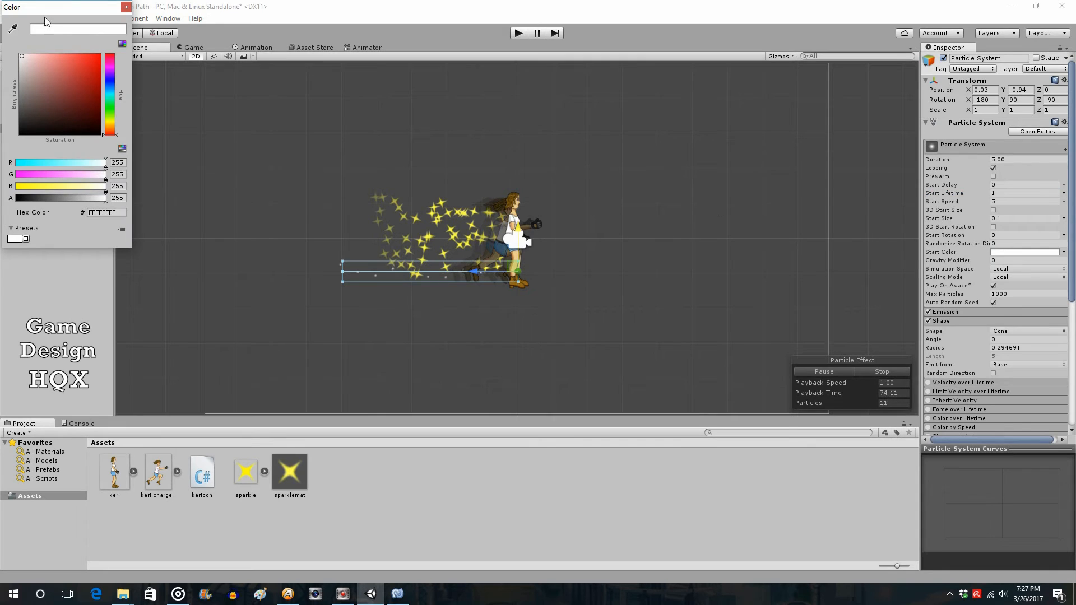
mouse_move(49, 87)
left_mouse_down()
mouse_move(23, 116)
mouse_move(1, 110)
left_mouse_up()
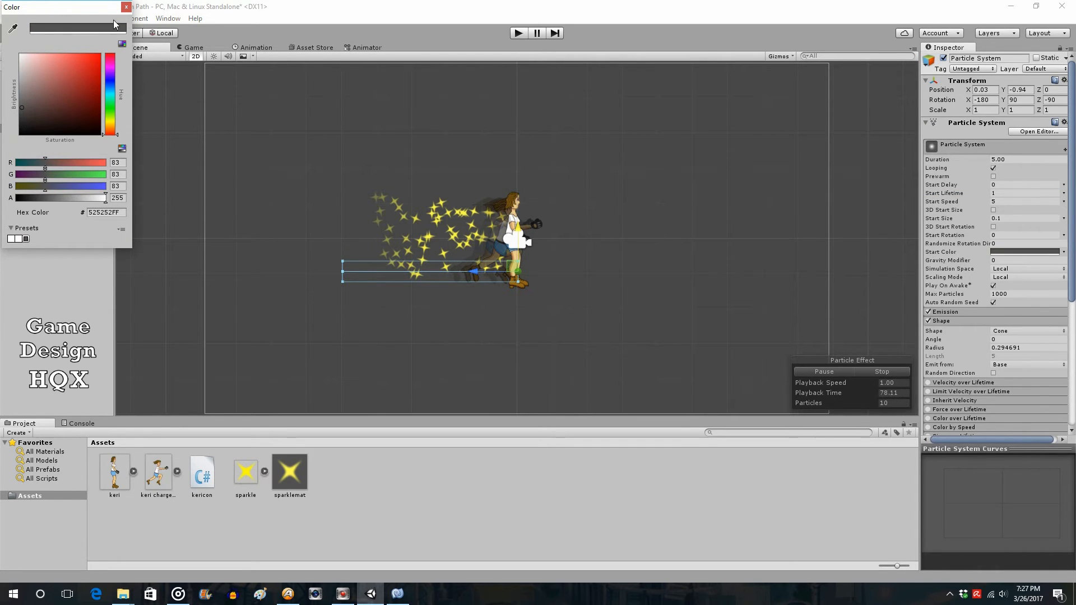
left_click(126, 8)
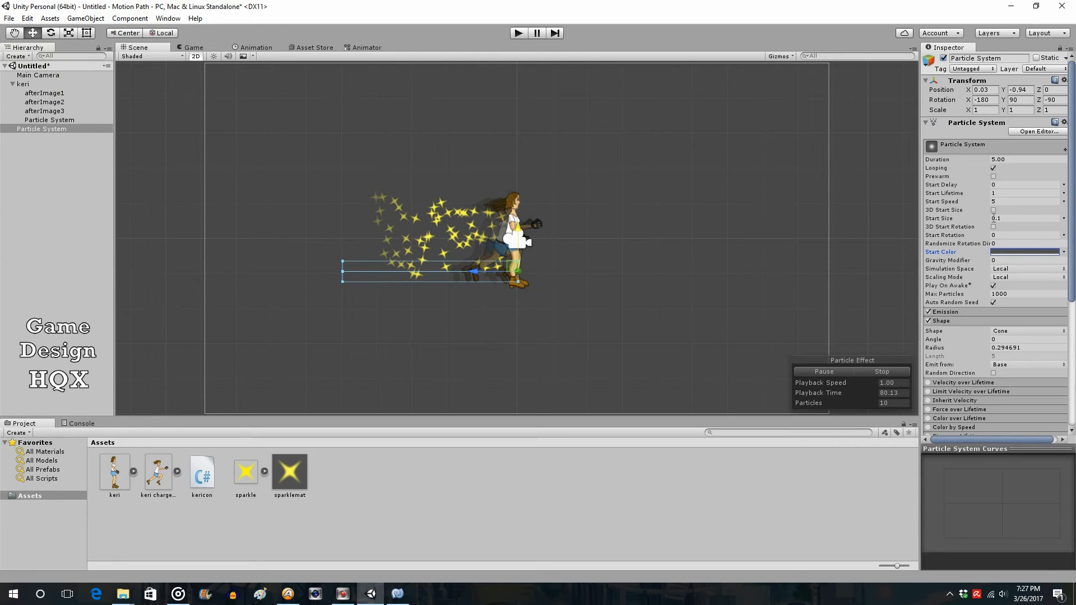
- Raise the foot particle system's emission rate to 300 and play-test the trail
left_click(1001, 313)
left_click(1001, 322)
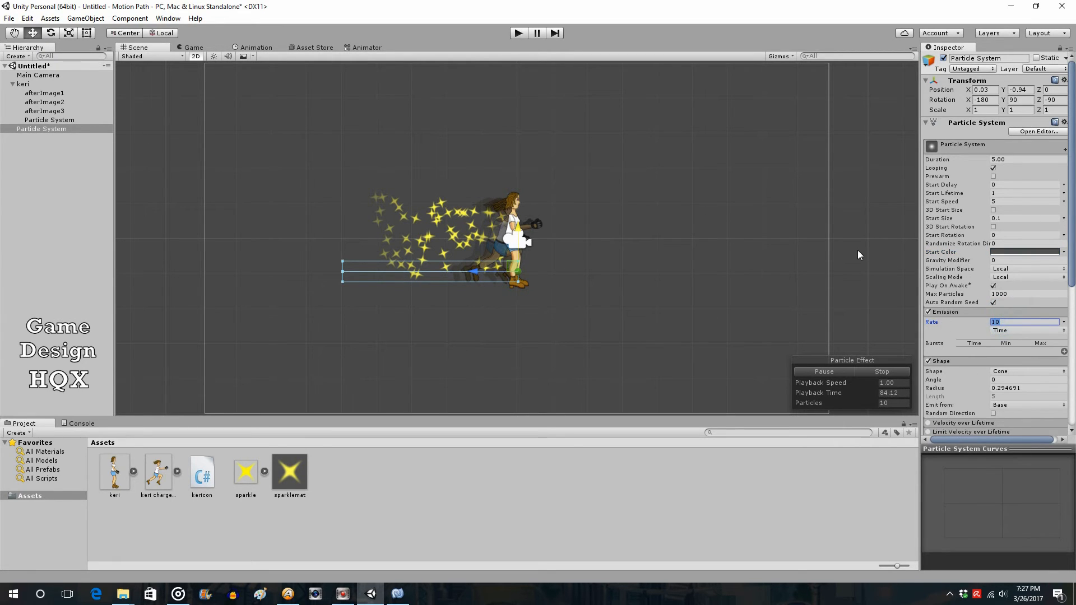
type("300")
key("Return")
left_click(517, 33)
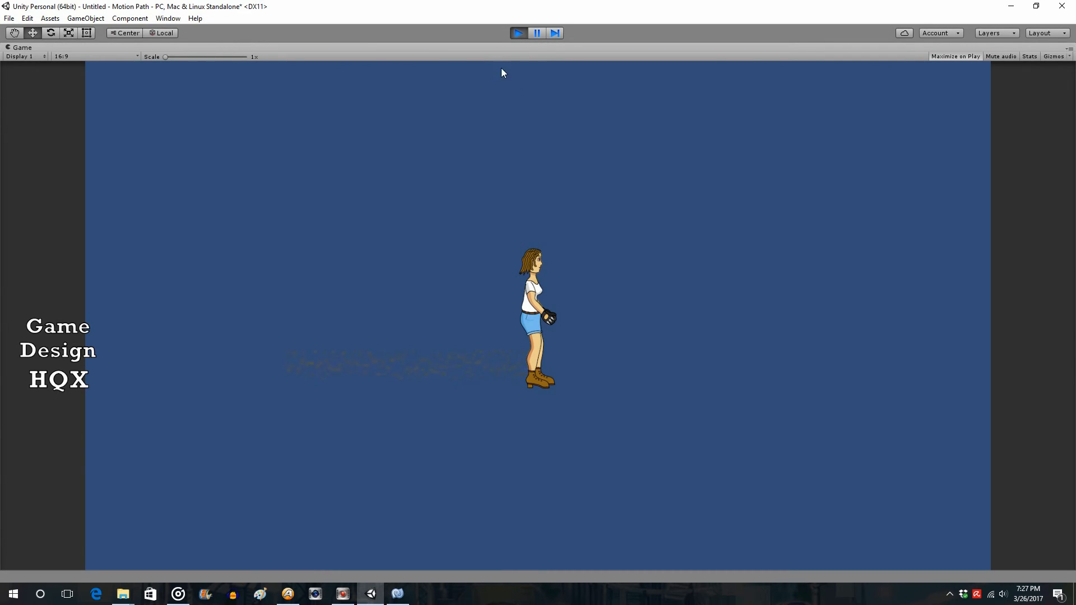
left_click(512, 32)
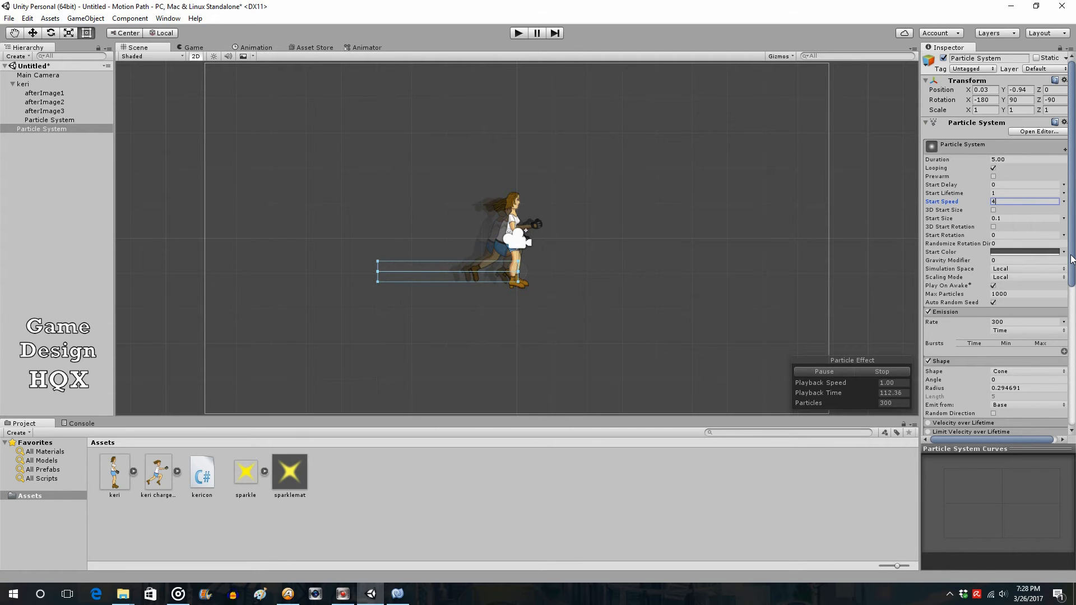
- Increase the foot particles' start size to 0.5
mouse_move(1071, 259)
left_mouse_down()
mouse_move(1075, 325)
mouse_move(1074, 254)
left_mouse_up()
left_click(1003, 218)
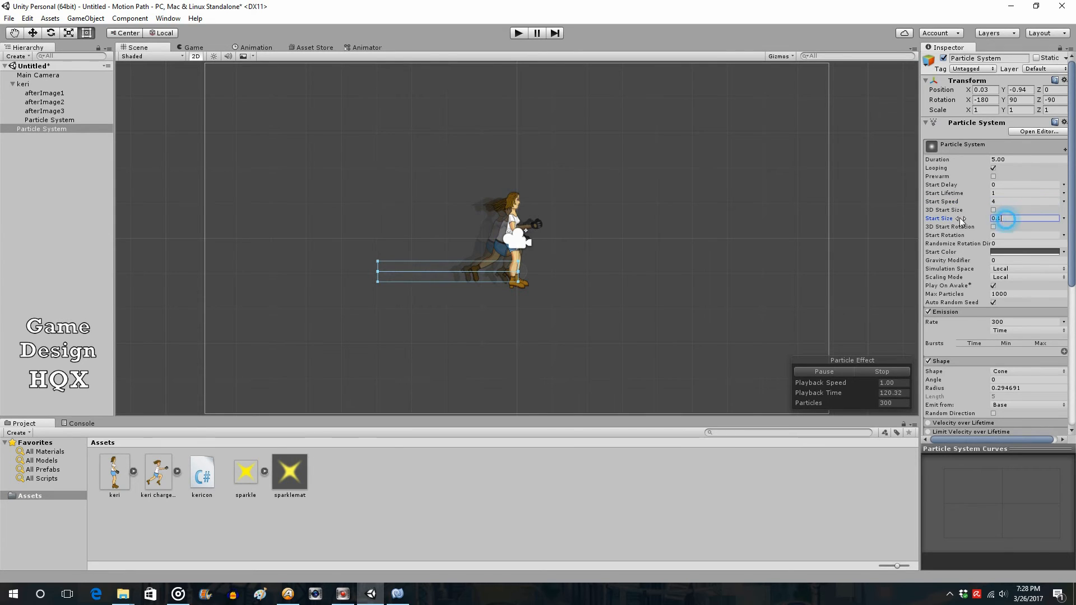
type(".5")
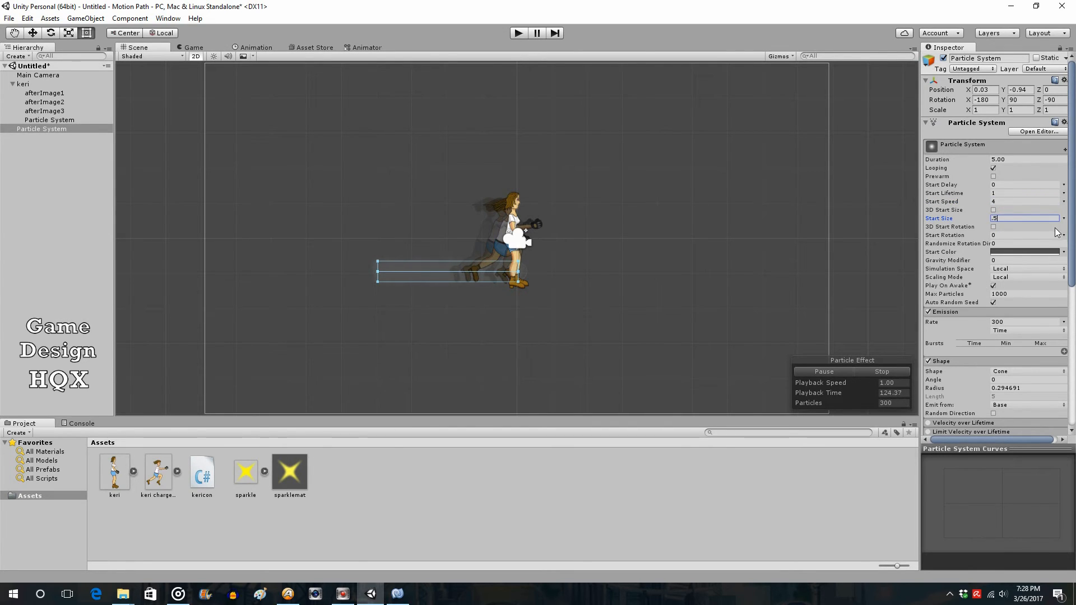
- Enable Size over Lifetime with a curve rising from near 0 to 1.0, and play-test the growing trail
left_click_drag(1072, 216, 1073, 353)
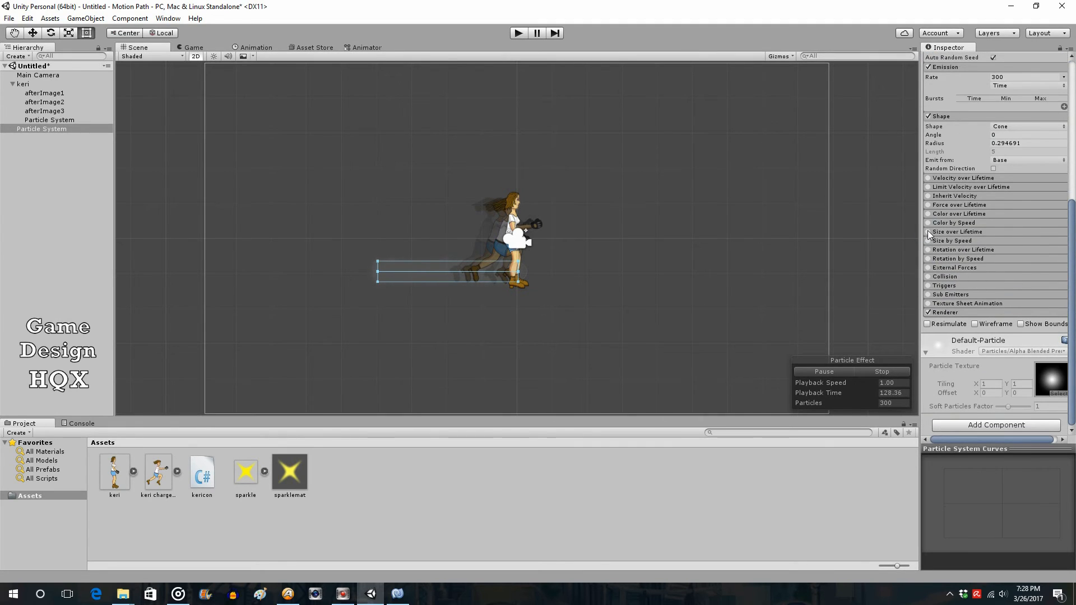
left_click(964, 232)
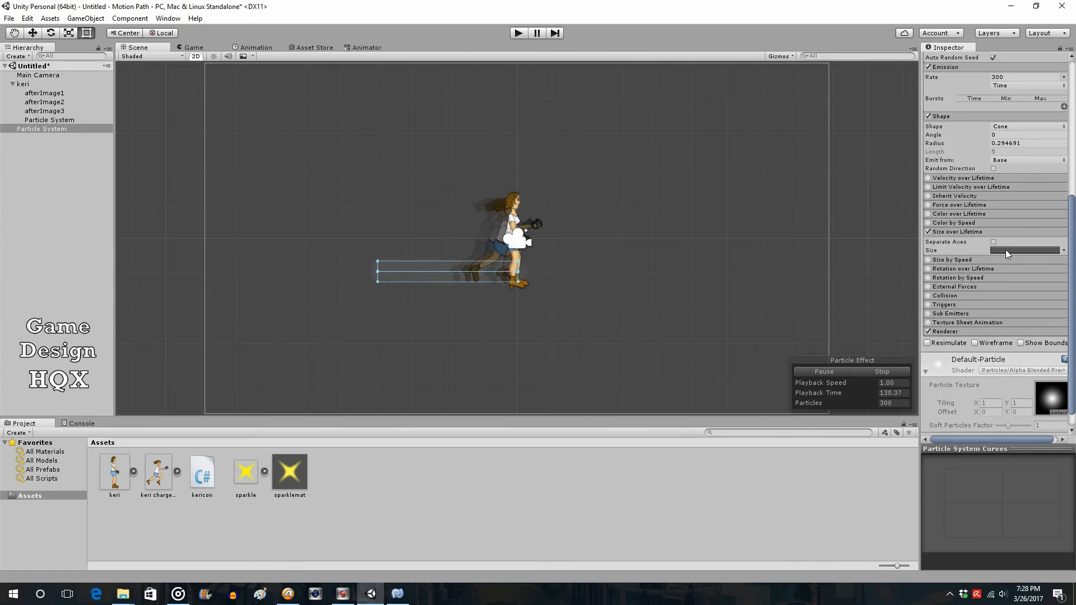
left_click(1022, 251)
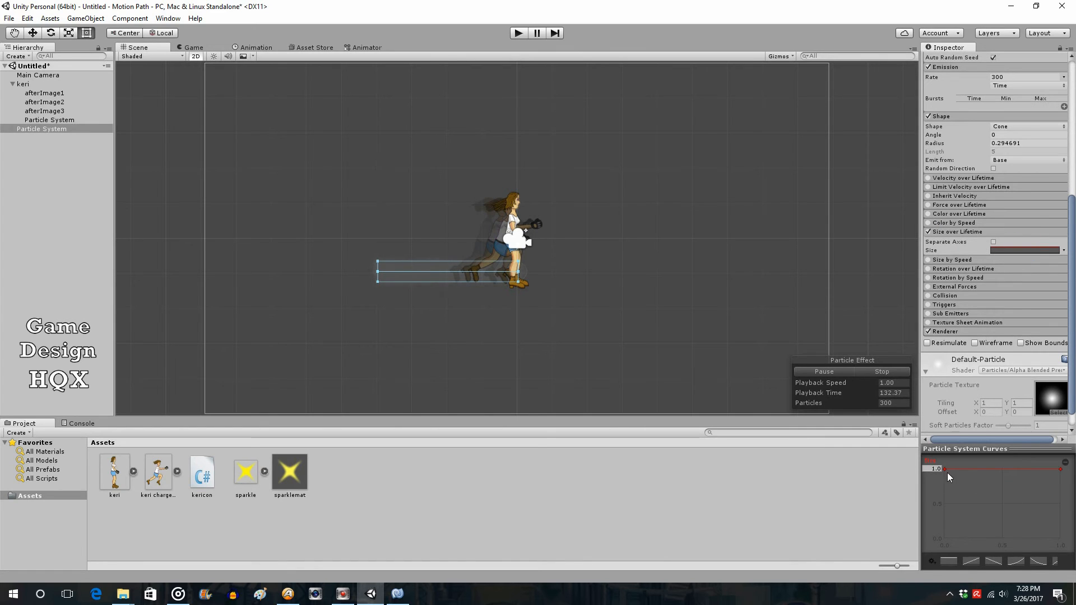
left_click_drag(943, 469, 947, 529)
left_click(518, 33)
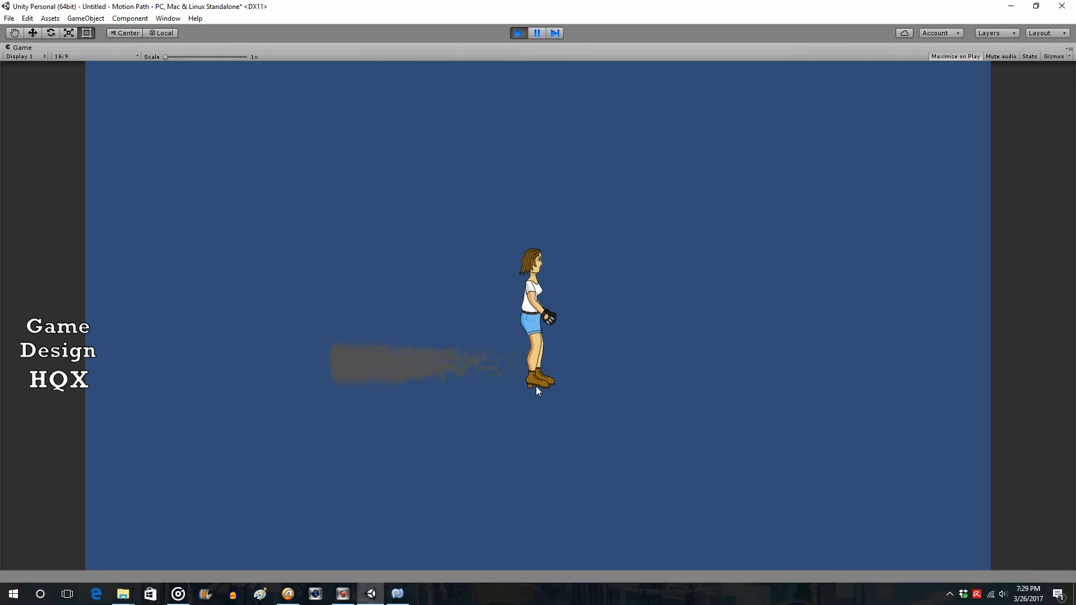
left_click(517, 33)
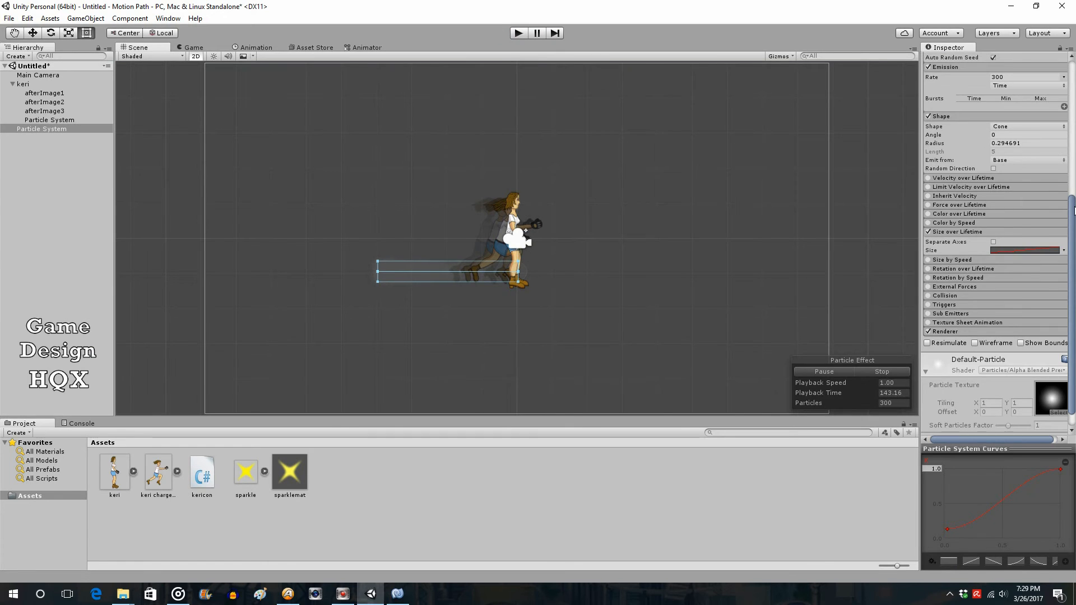
- Shorten the foot trail by setting its start speed to 3 and start lifetime to 0.8
left_click_drag(1072, 225, 1075, 48)
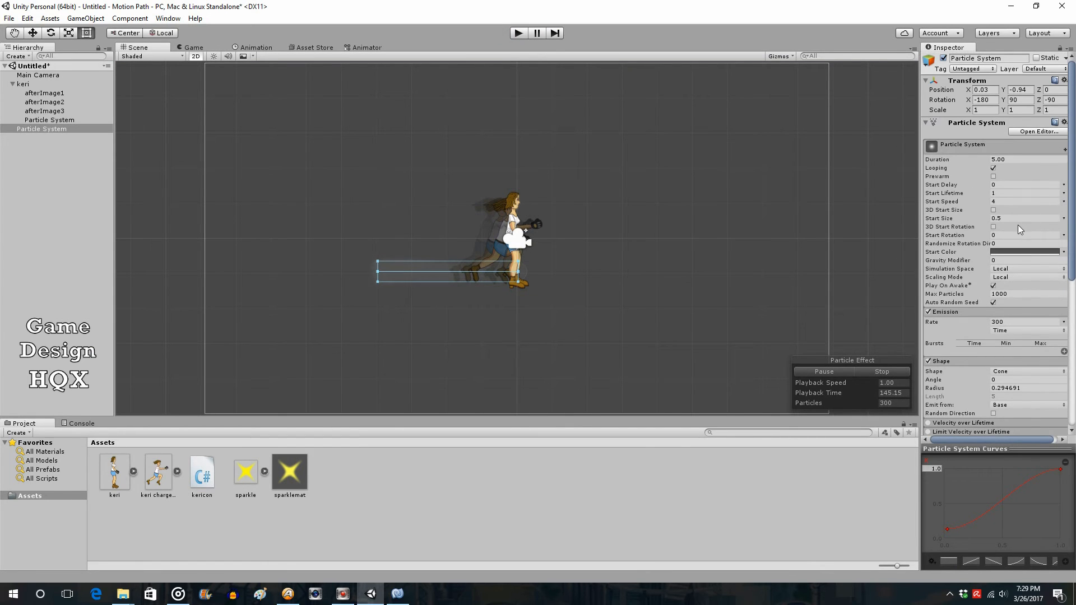
left_click(1006, 202)
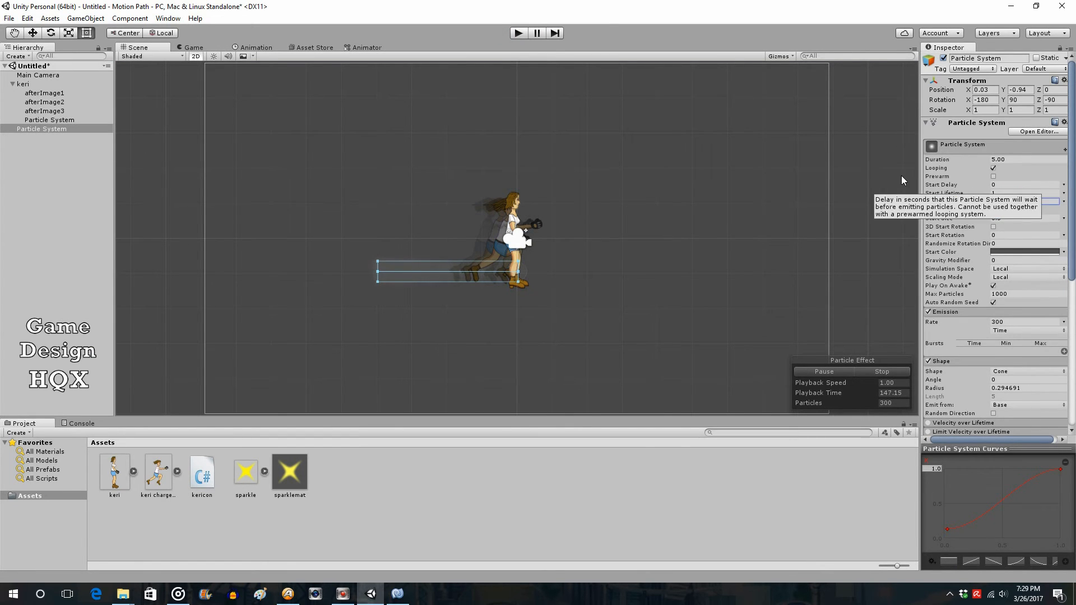
type("3")
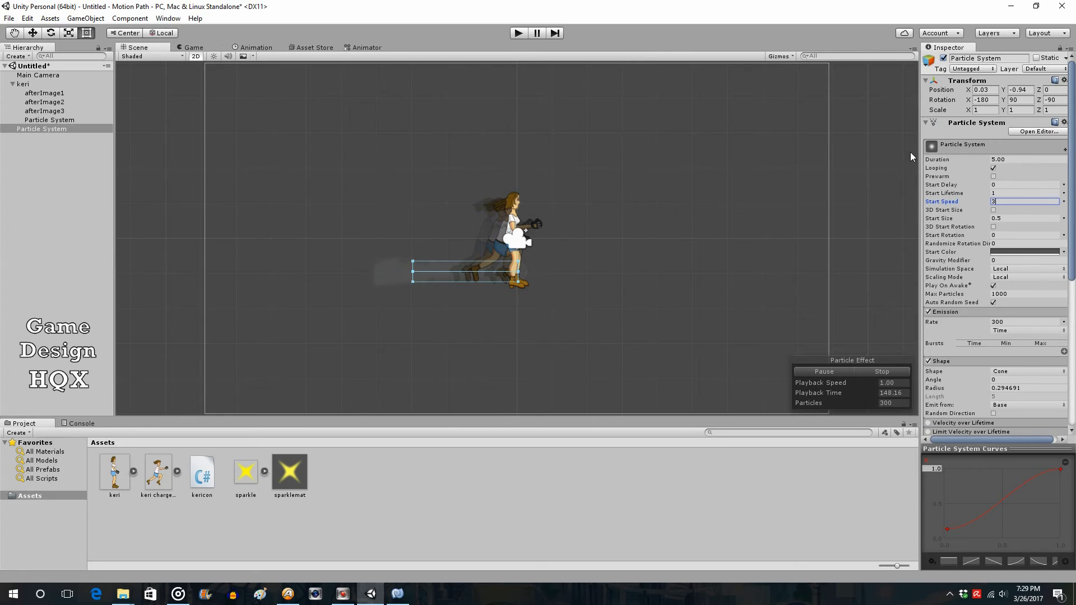
left_click(998, 193)
type(".8")
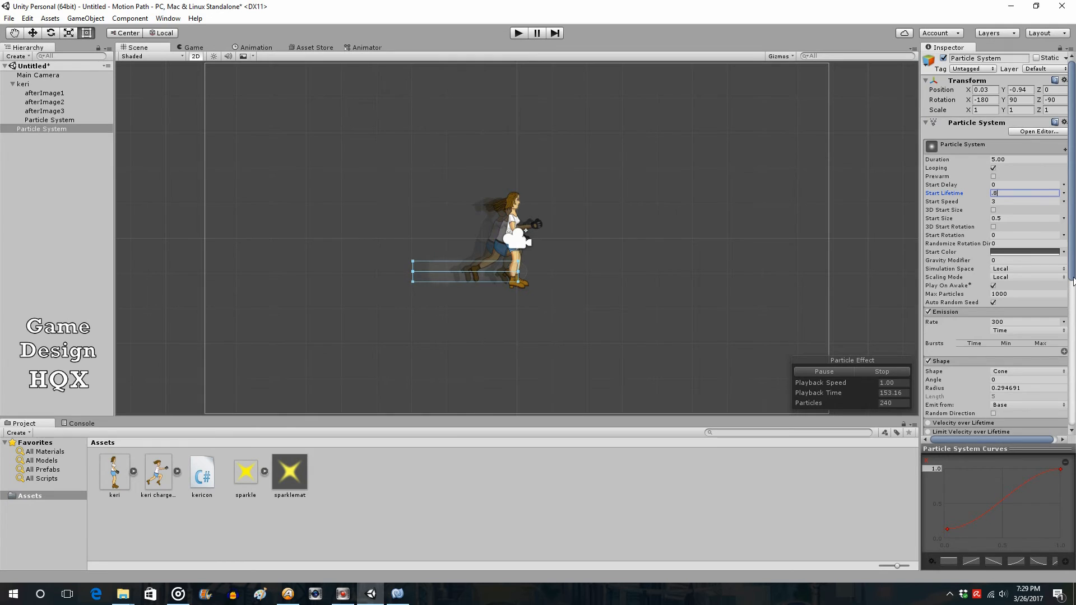
- Raise the end of the Size over Lifetime curve to 1.5 and play-test the effect
scroll(1074, 331, "down", 8)
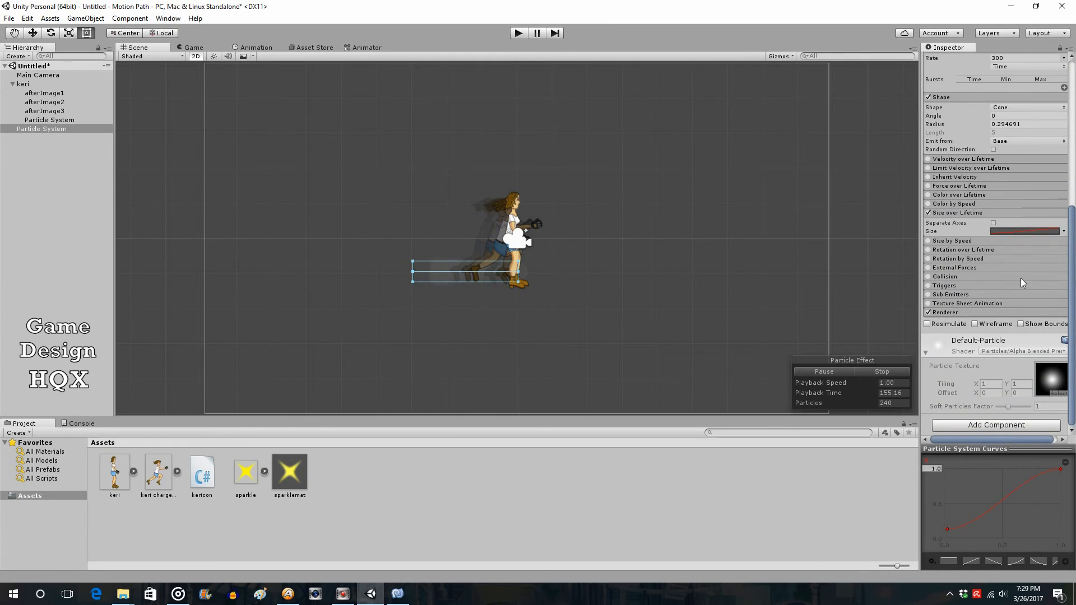
left_click(1043, 231)
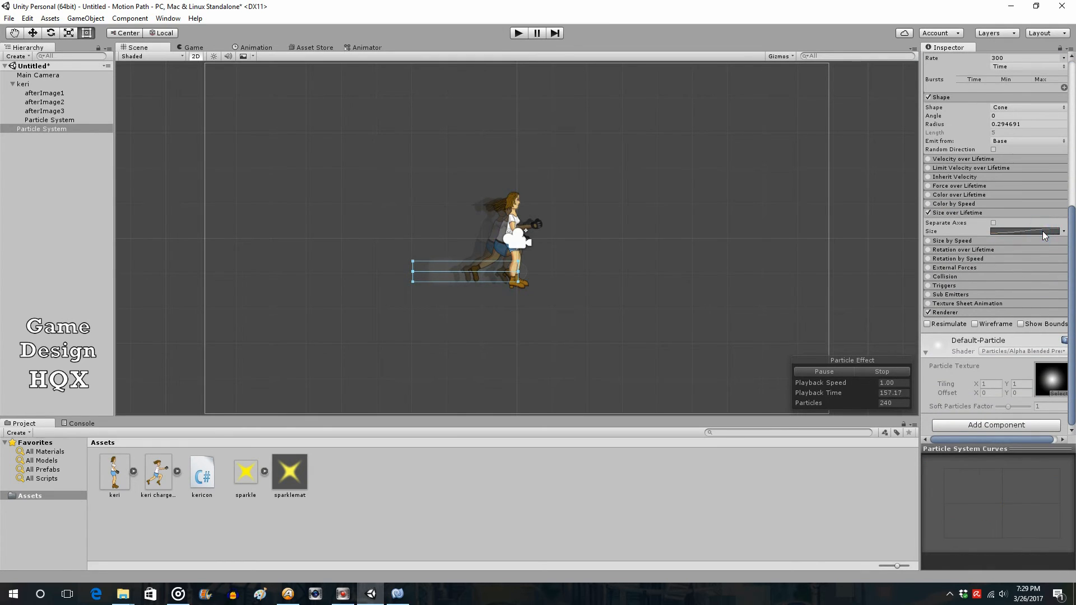
left_click(1004, 228)
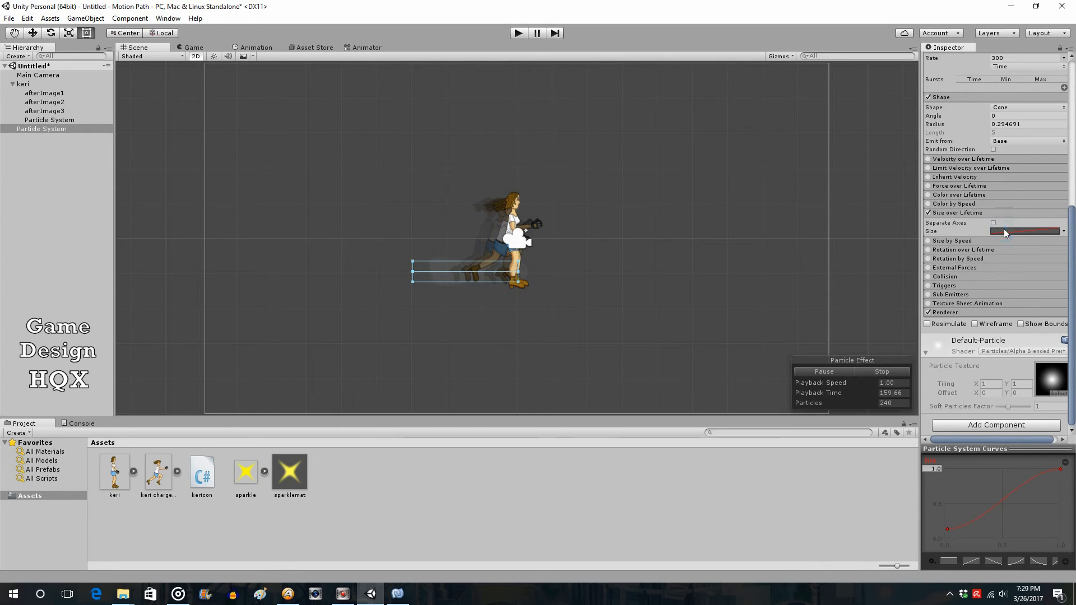
left_click(1061, 470)
type("1.")
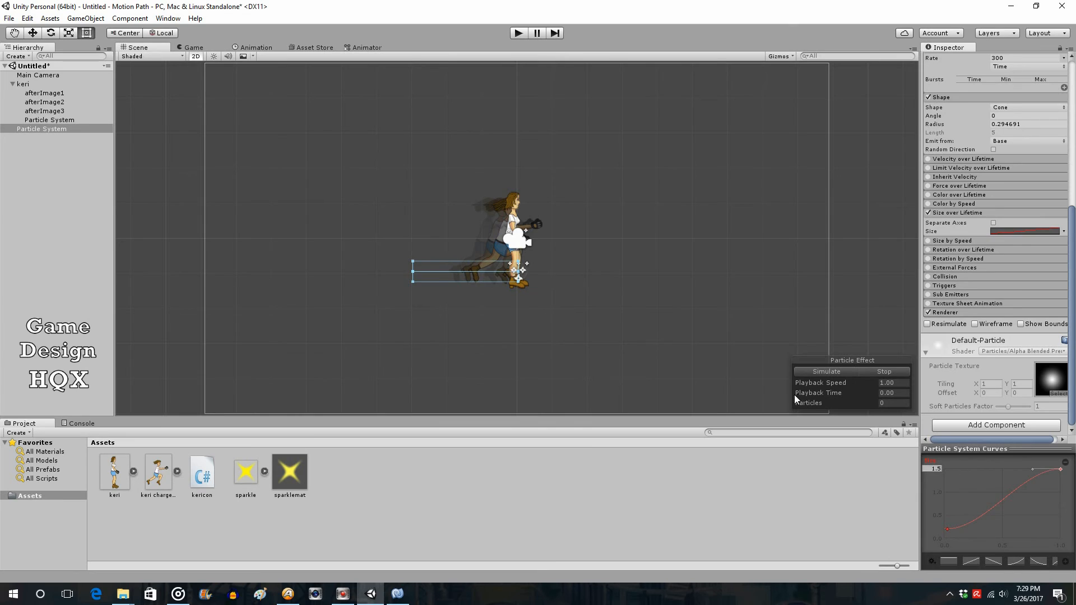
left_click(1057, 486)
left_click(518, 34)
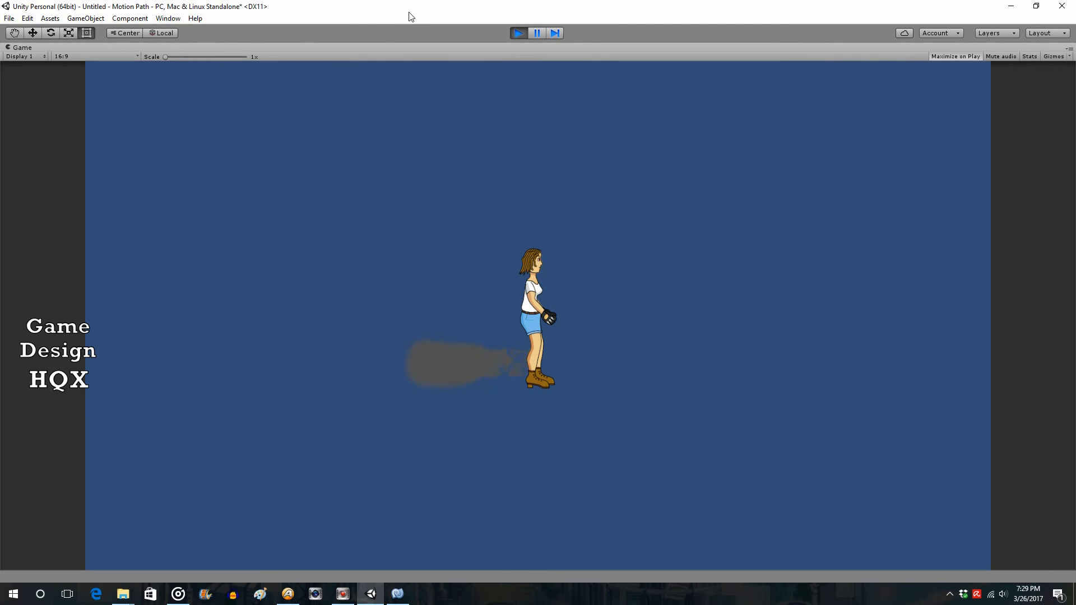
left_click(516, 33)
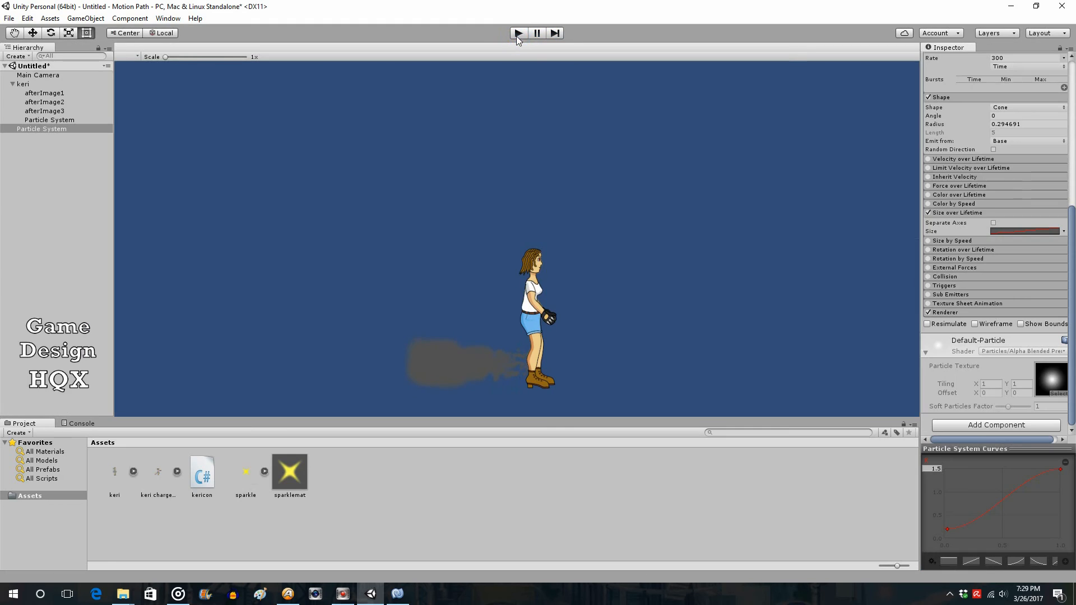
- Move the foot particle system slightly lower, toward the character's shoes, and play-test its placement
left_click(33, 33)
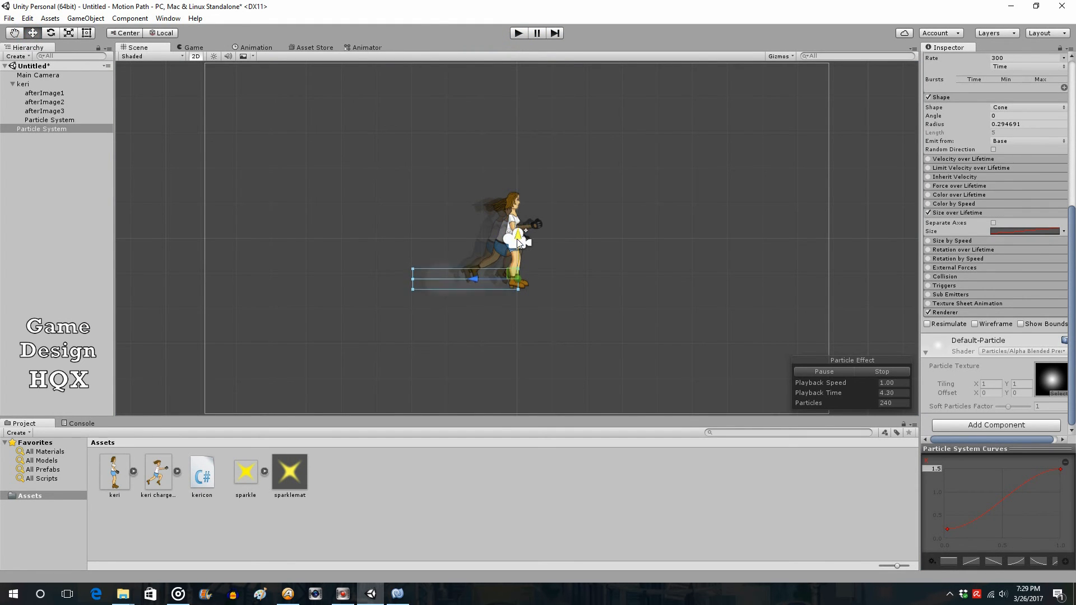
left_click(516, 33)
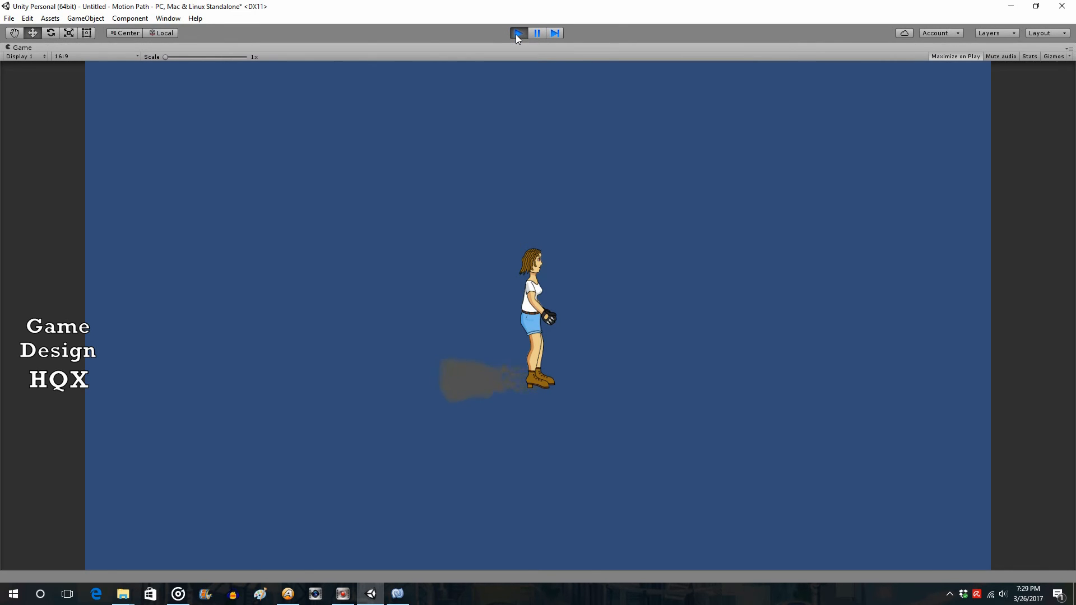
left_click(516, 33)
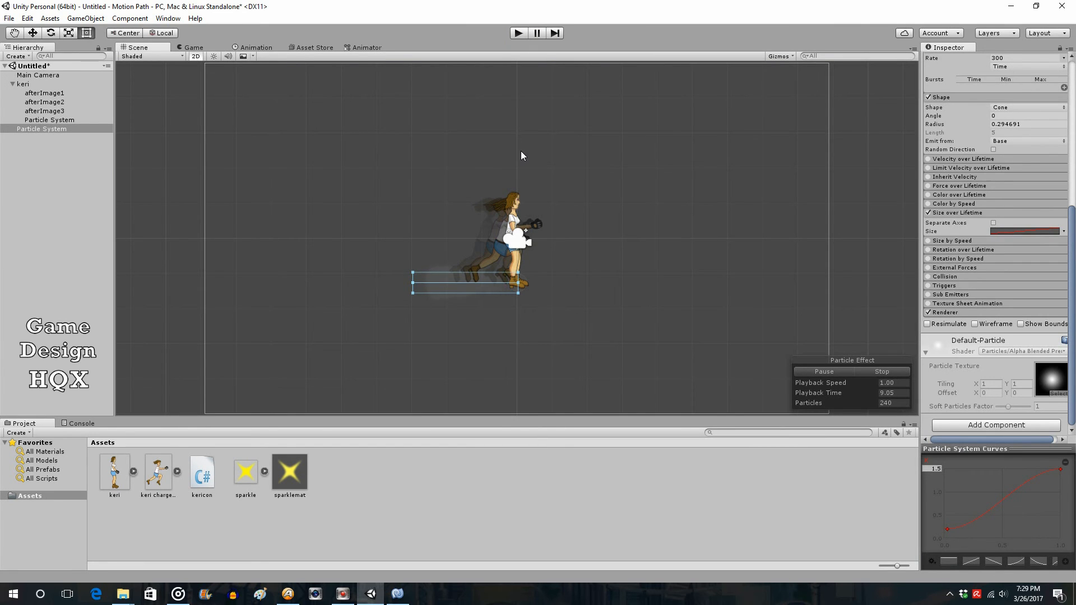
- Switch to the kericon.cs script in MonoDevelop and declare a public Transform dustSys directly below the sparkleSys declaration
left_click(397, 594)
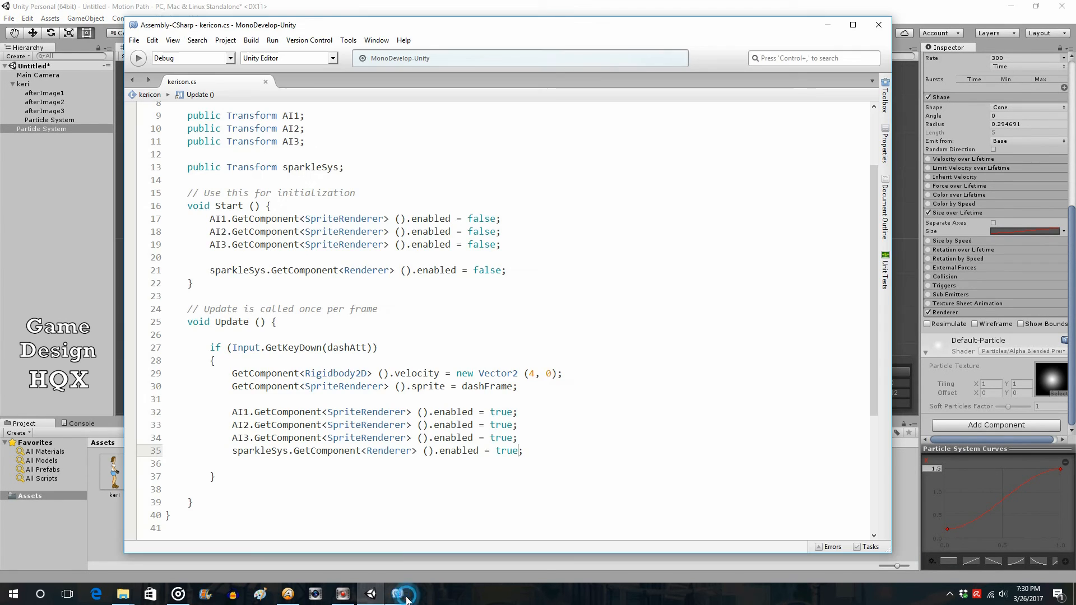
scroll(314, 247, "up", 3)
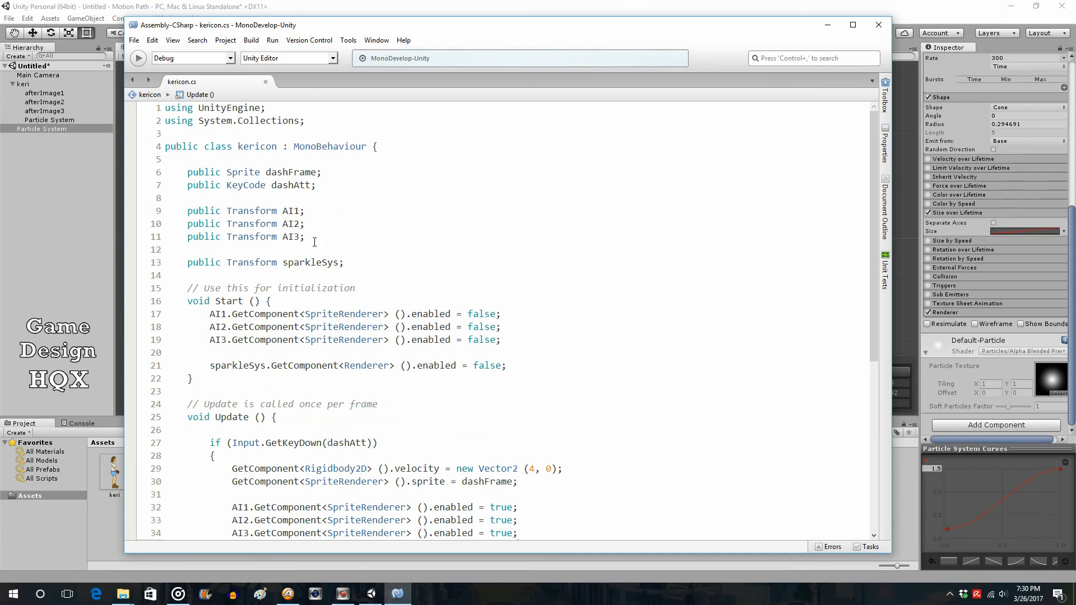
left_click_drag(373, 268, 189, 267)
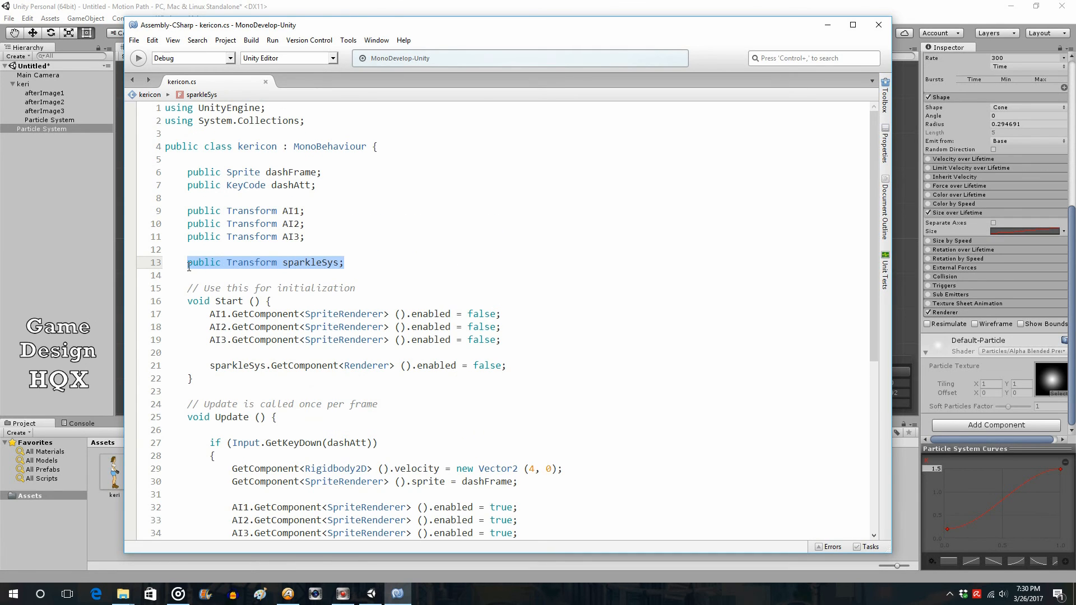
key("ctrl+c")
left_click(201, 278)
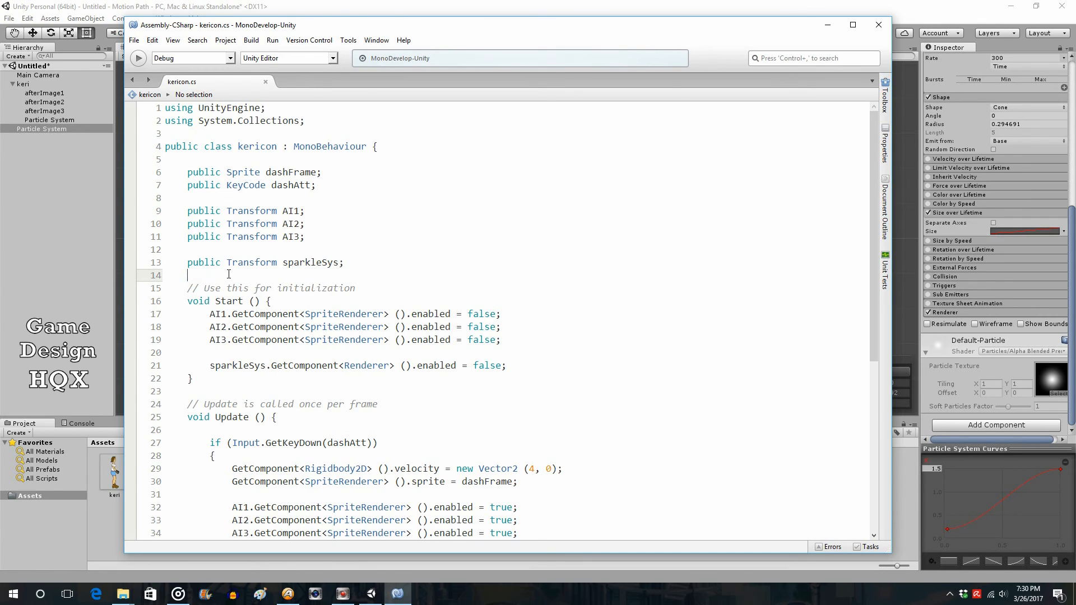
key("ctrl+v")
key("Return")
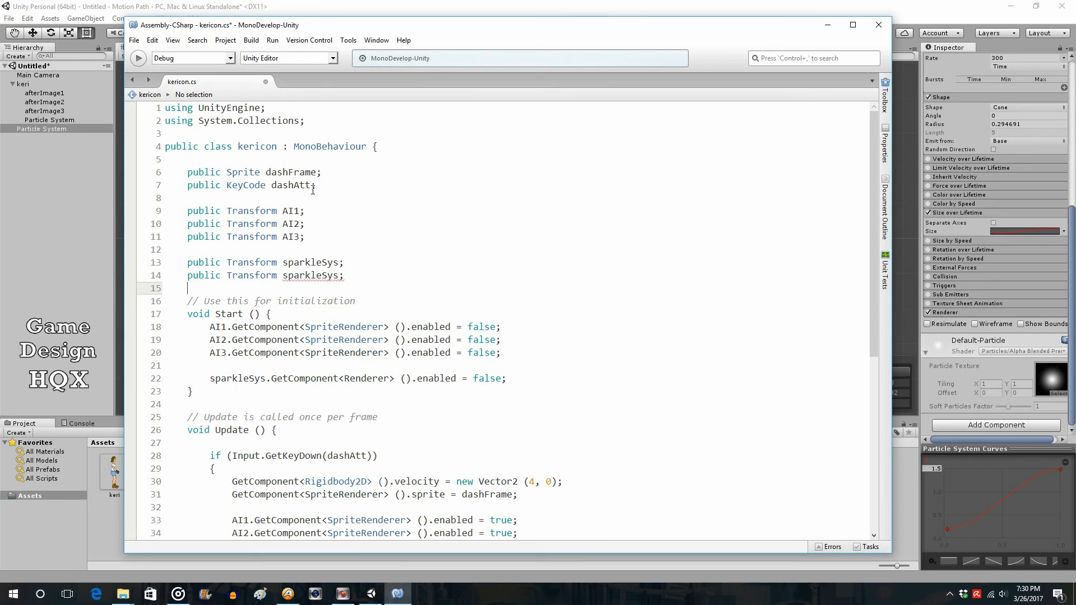
left_click_drag(322, 275, 284, 280)
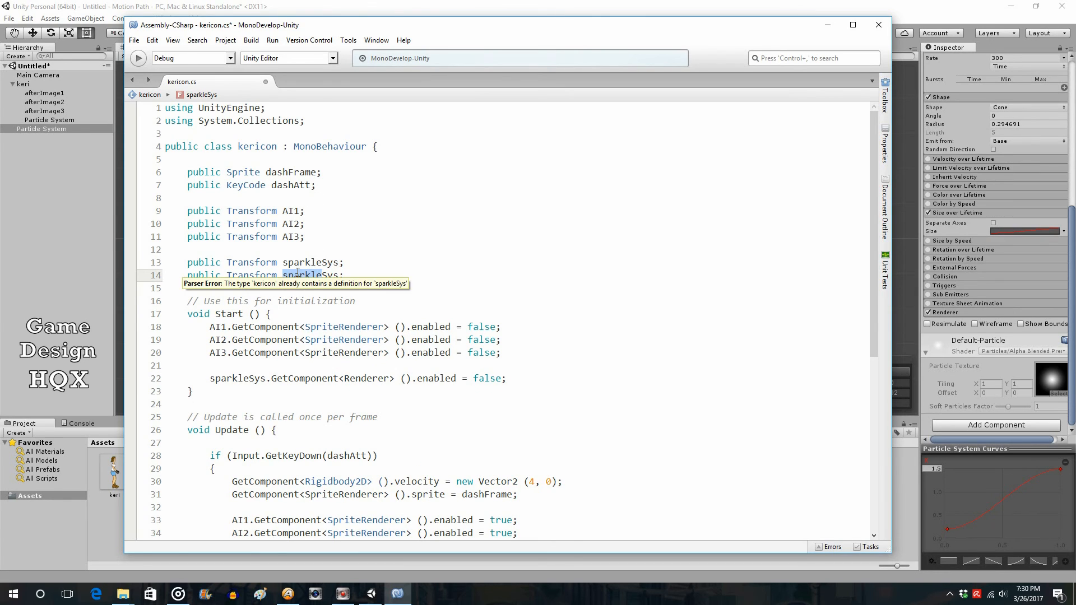
type("dust")
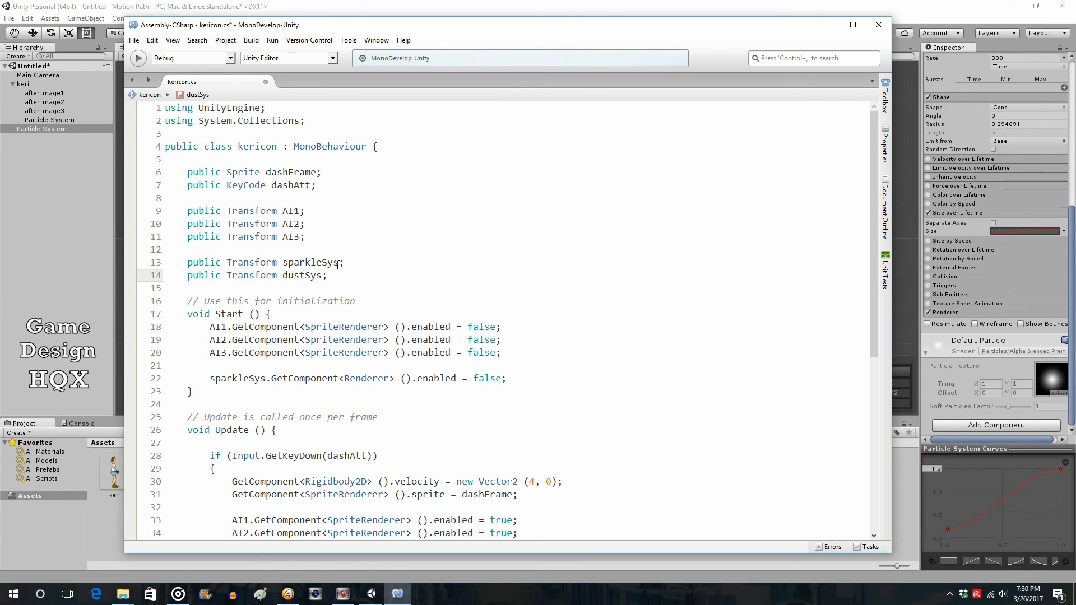
- In Start(), add dustSys.GetComponent<Renderer> ().enabled = false; on a new line after the sparkleSys line
left_click(529, 376)
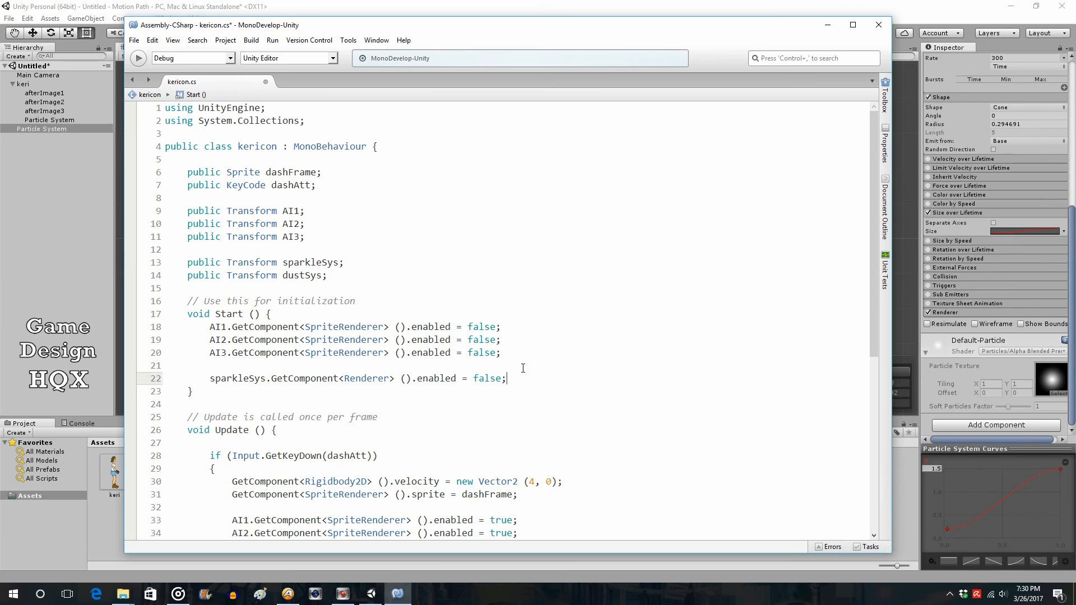
key("Return")
left_click_drag(516, 377, 204, 375)
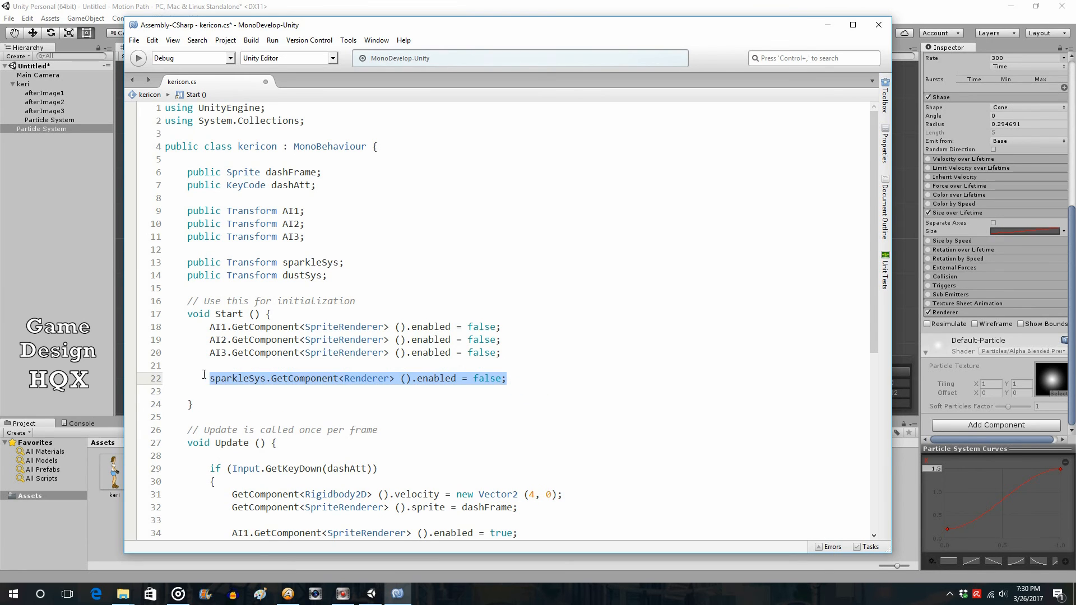
key("ctrl+c")
left_click(213, 391)
key("ctrl+v")
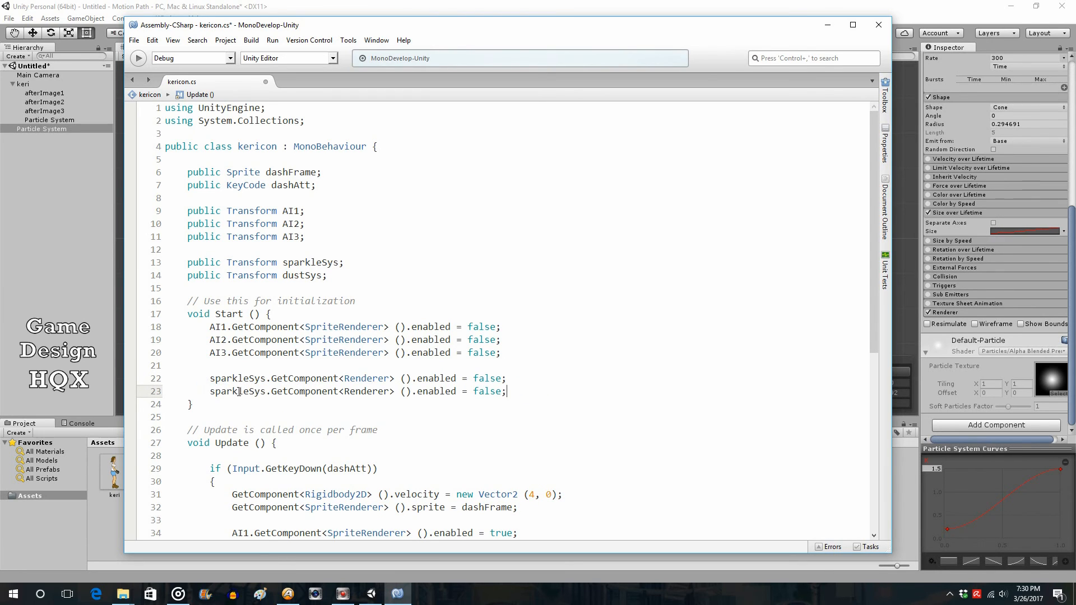
left_click(249, 391)
key("BackSpace")
key("BackSpace")
key("BackSpace")
key("BackSpace")
key("BackSpace")
key("BackSpace")
key("BackSpace")
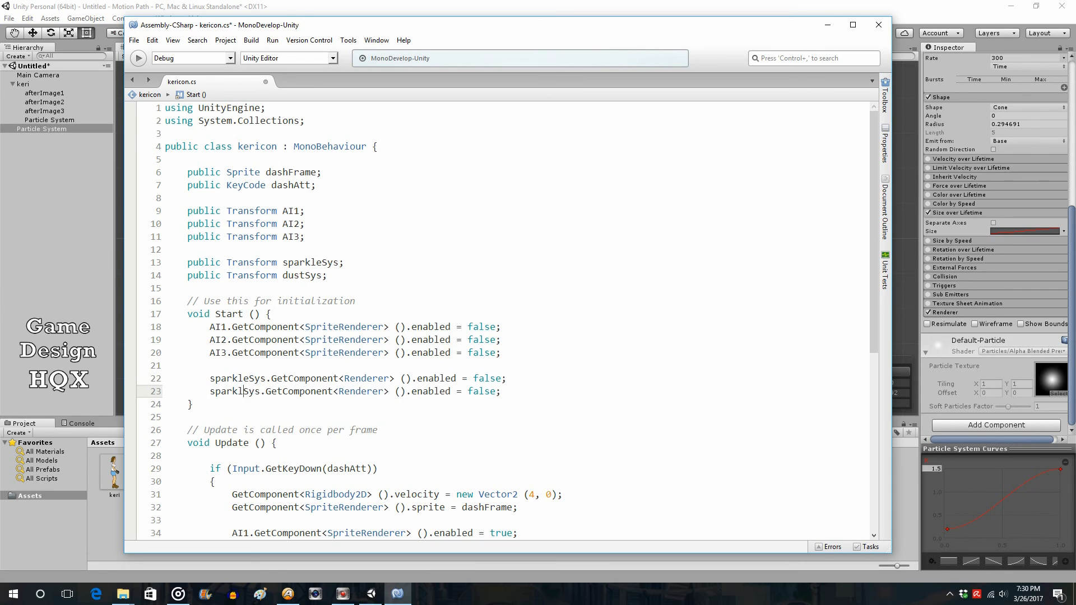
type("dust")
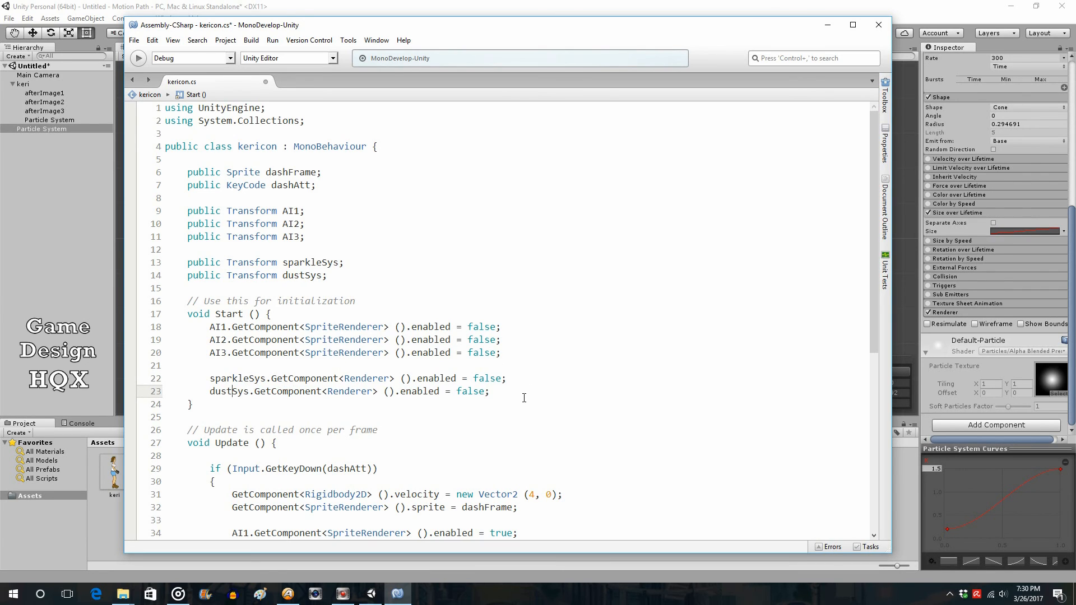
- In Update()'s dashAtt block, add dustSys.GetComponent<Renderer> ().enabled = true; below the sparkleSys line
scroll(527, 393, "down", 6)
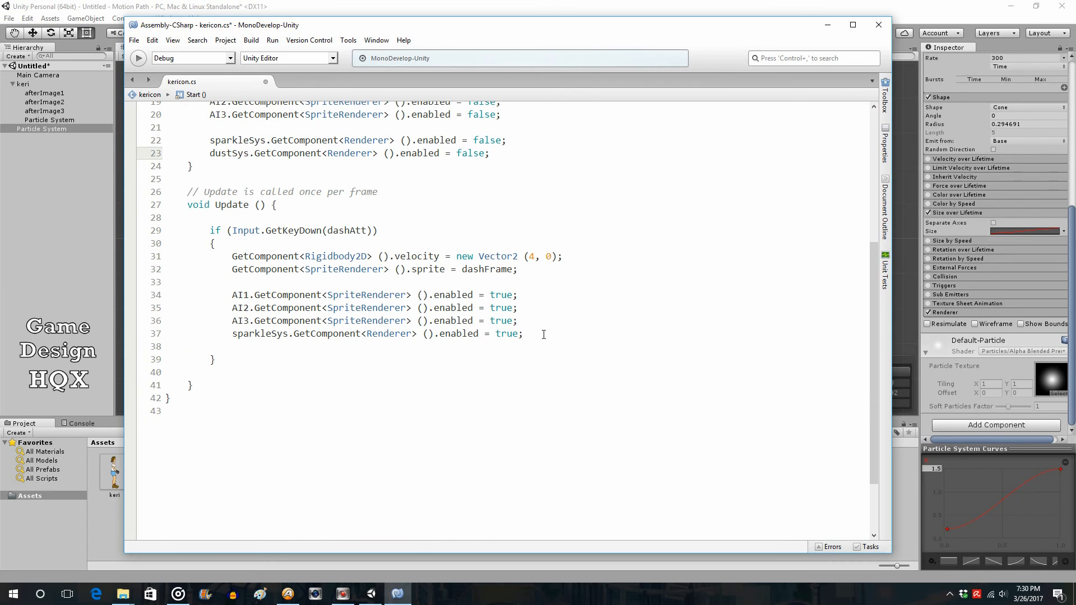
left_click_drag(535, 335, 226, 333)
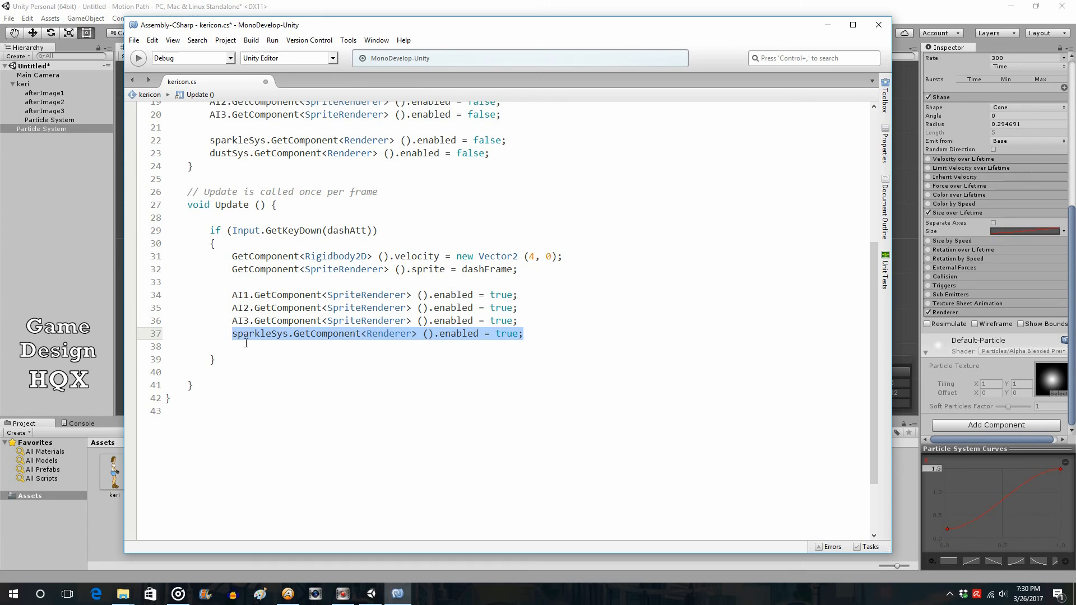
left_click(245, 344)
key("ctrl+v")
left_click(270, 347)
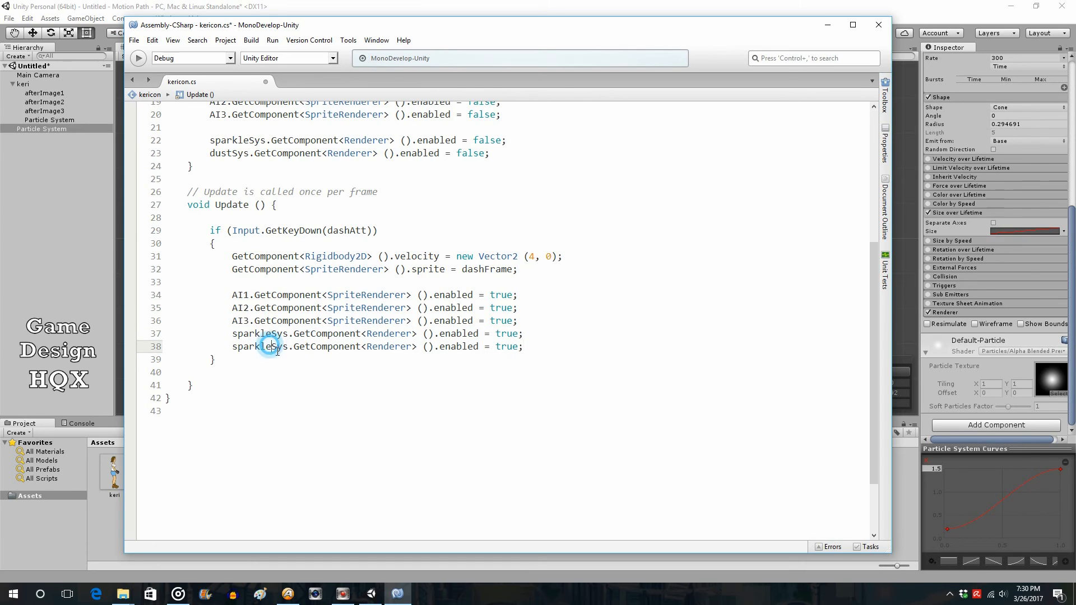
key("BackSpace")
key("BackSpace")
key("BackSpace")
key("BackSpace")
key("BackSpace")
key("BackSpace")
key("BackSpace")
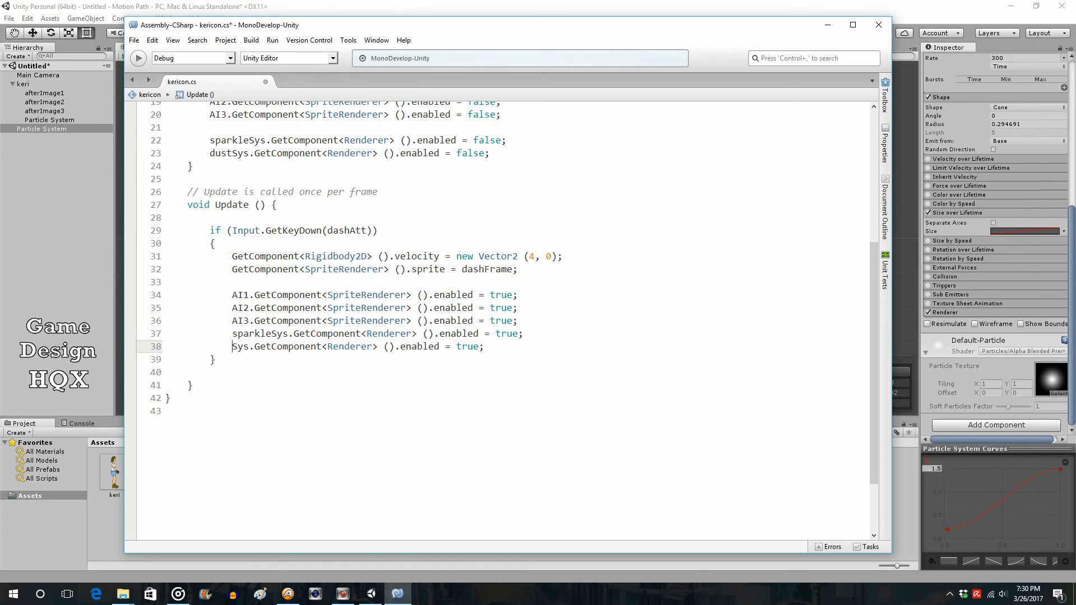
type("dust")
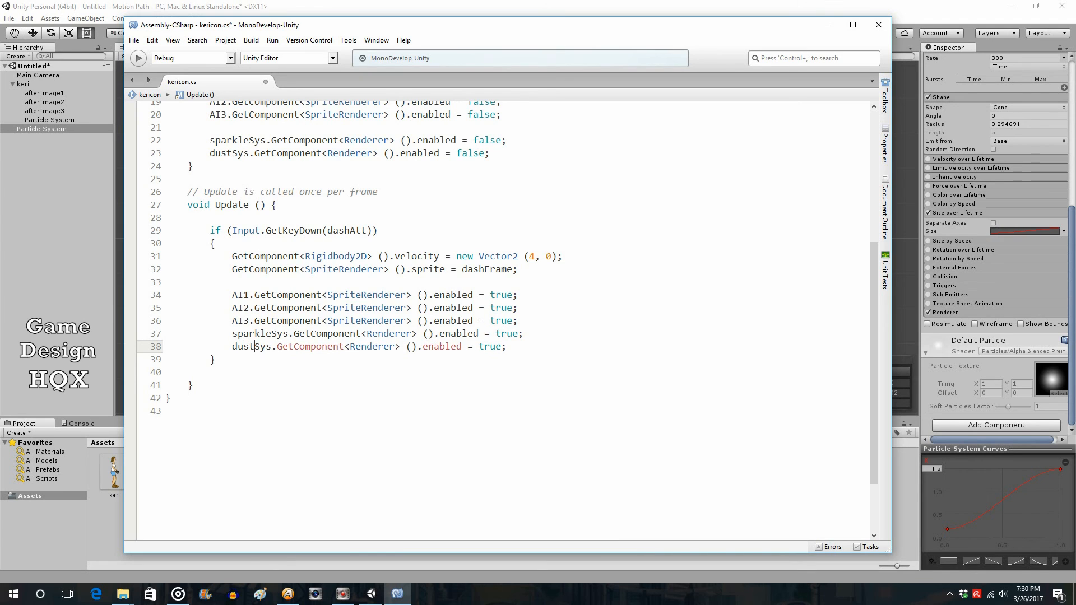
- Save the script, then switch to Unity and make the foot Particle System a child of keri
left_click(134, 40)
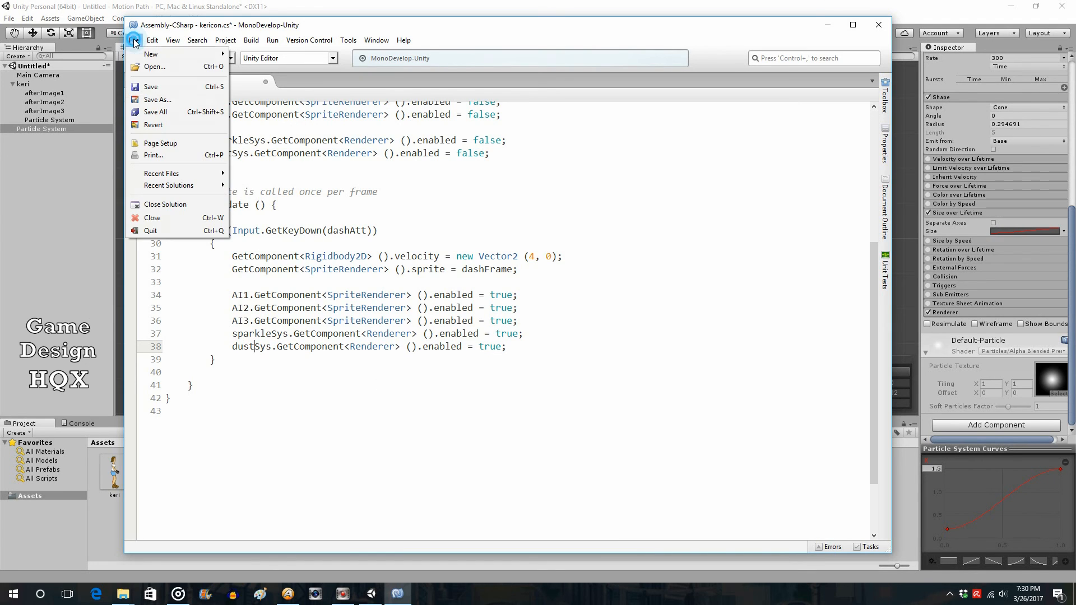
left_click(136, 86)
left_click(326, 10)
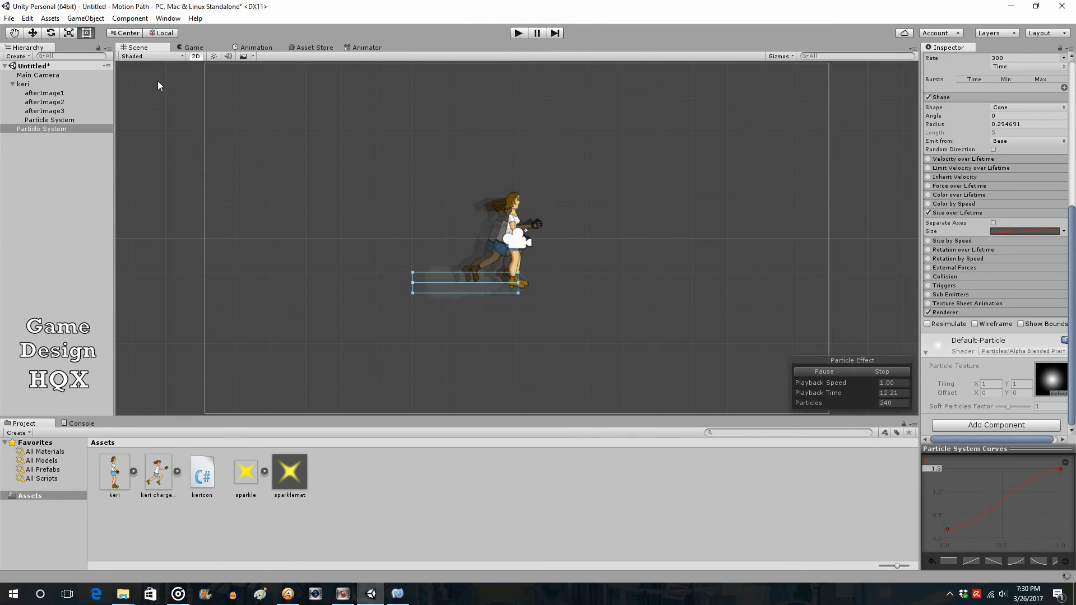
left_click_drag(30, 130, 23, 88)
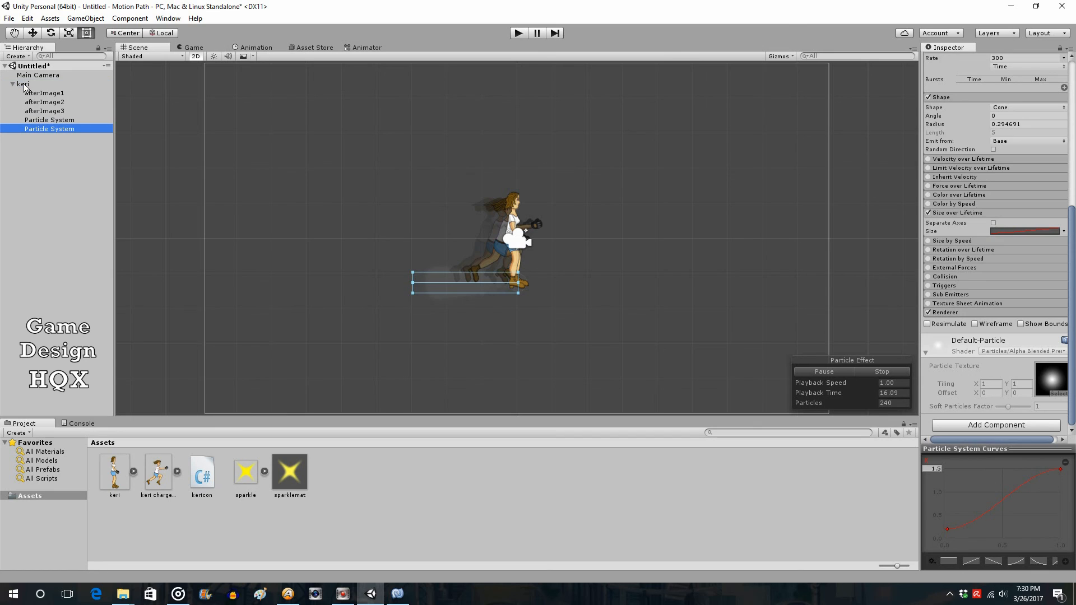
- Assign the foot Particle System to keri's Dust Sys reference in the Kericon script and play-test the dash
left_click(23, 85)
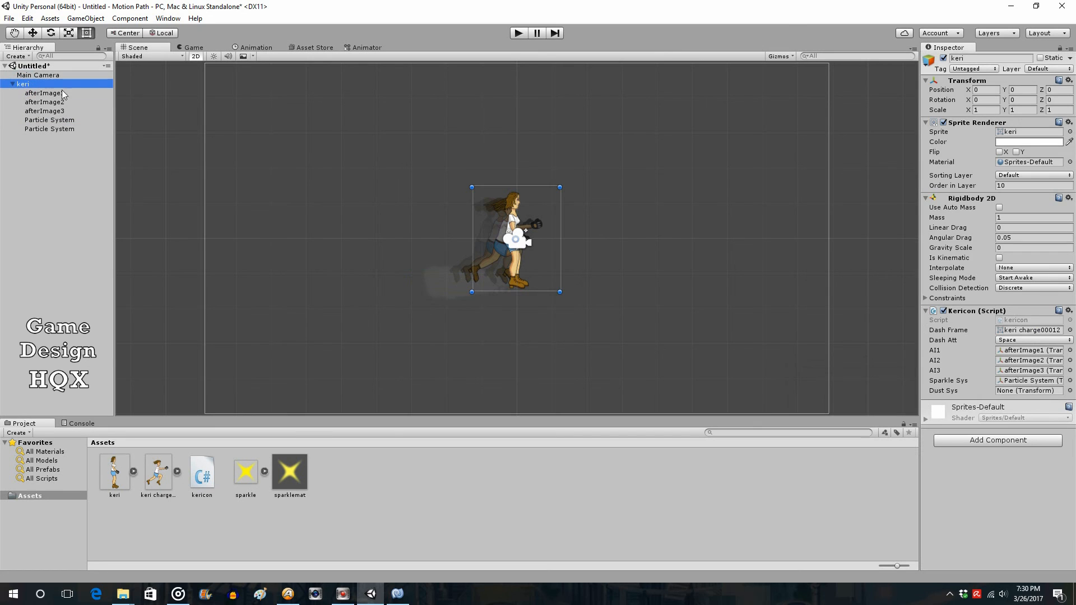
left_click_drag(62, 128, 1004, 393)
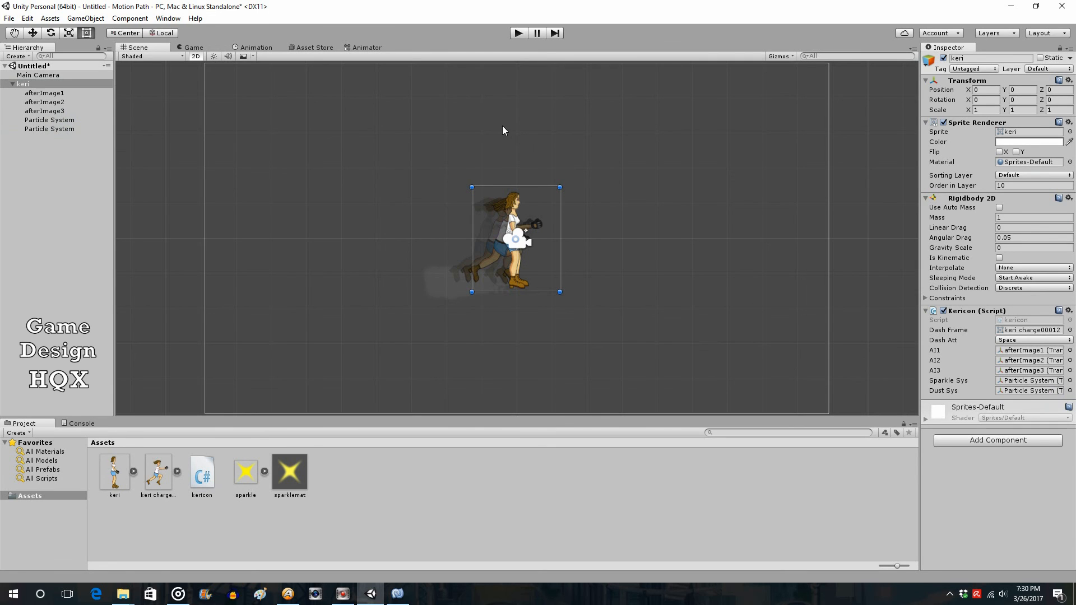
left_click(518, 33)
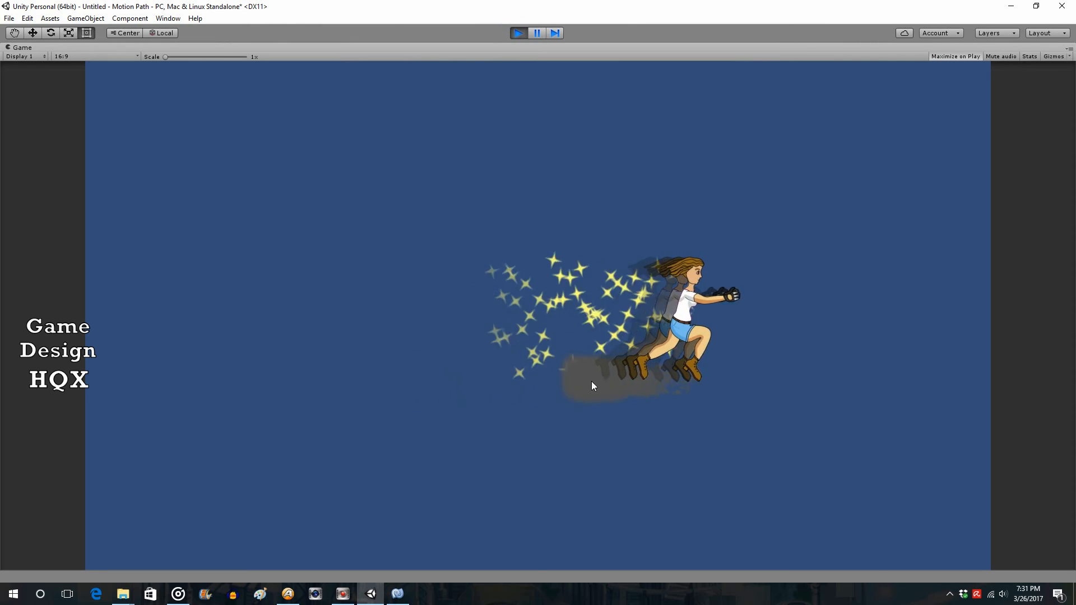
left_click(519, 33)
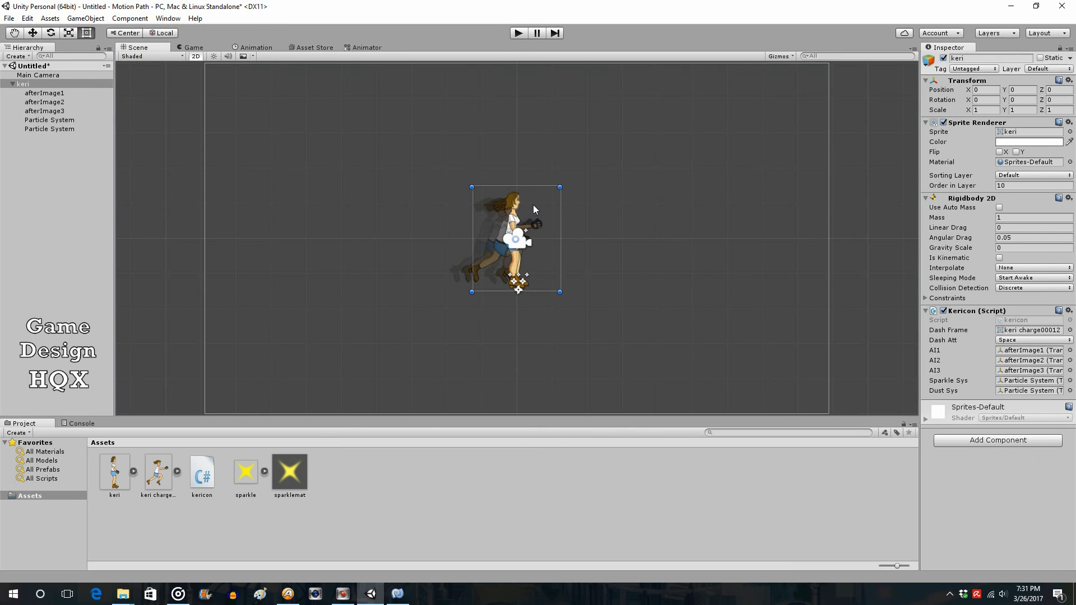